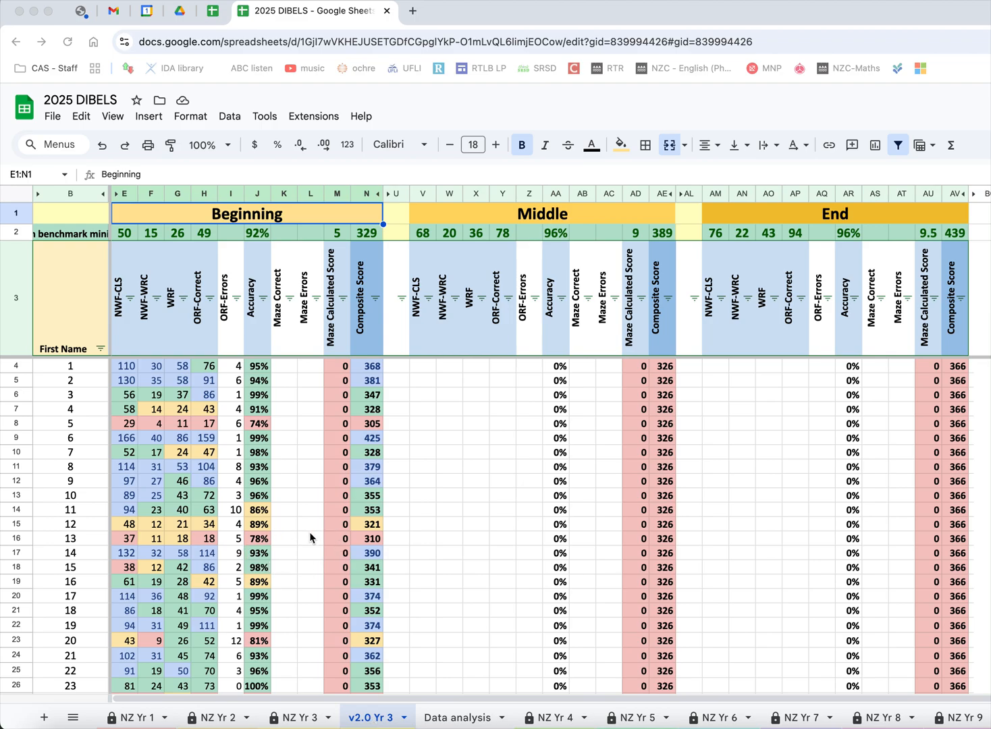
# - Review the column headings on the Data analysis sheet and return to the v2.0 Yr 3 sheet
pyautogui.click(406, 719)
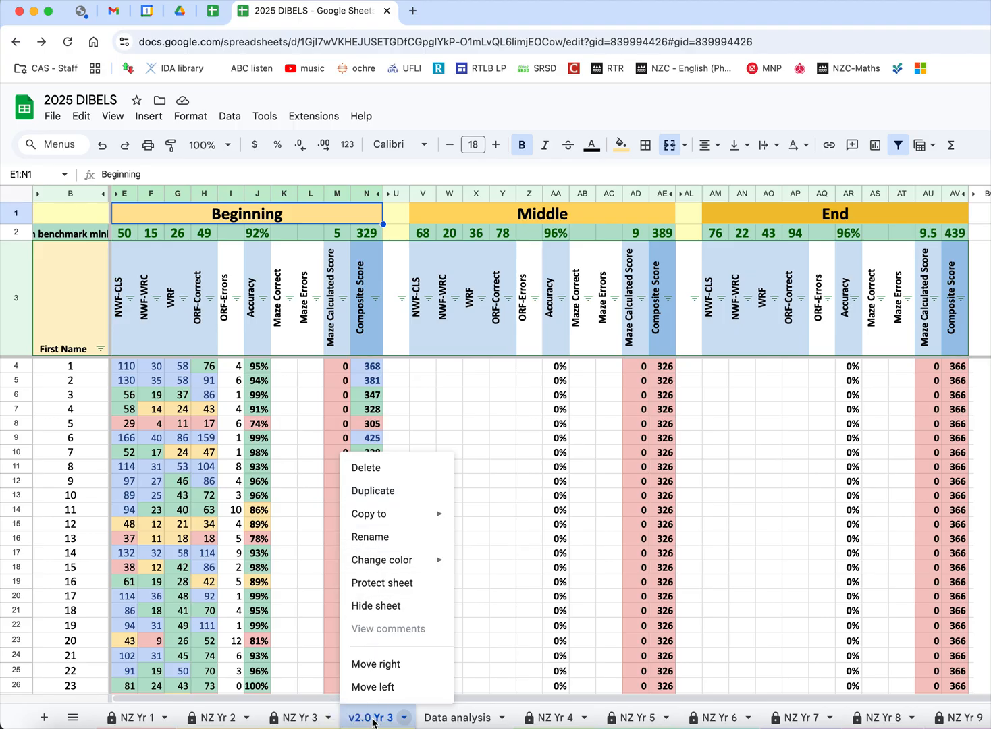
pyautogui.click(404, 716)
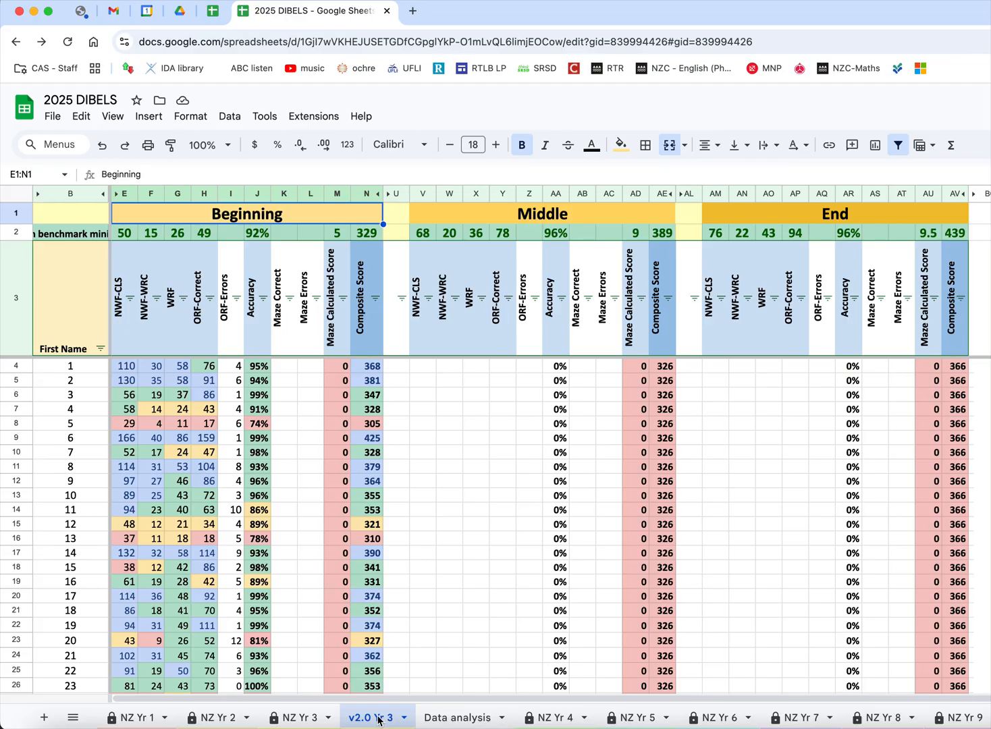
pyautogui.click(445, 717)
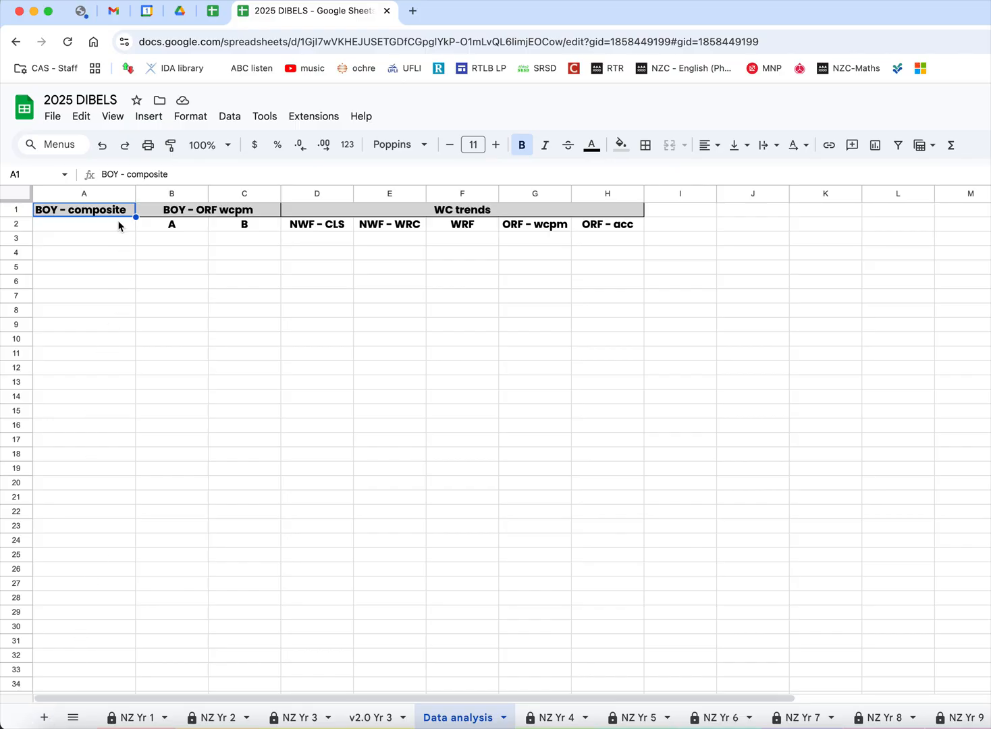
pyautogui.scroll(-1, 137, 215)
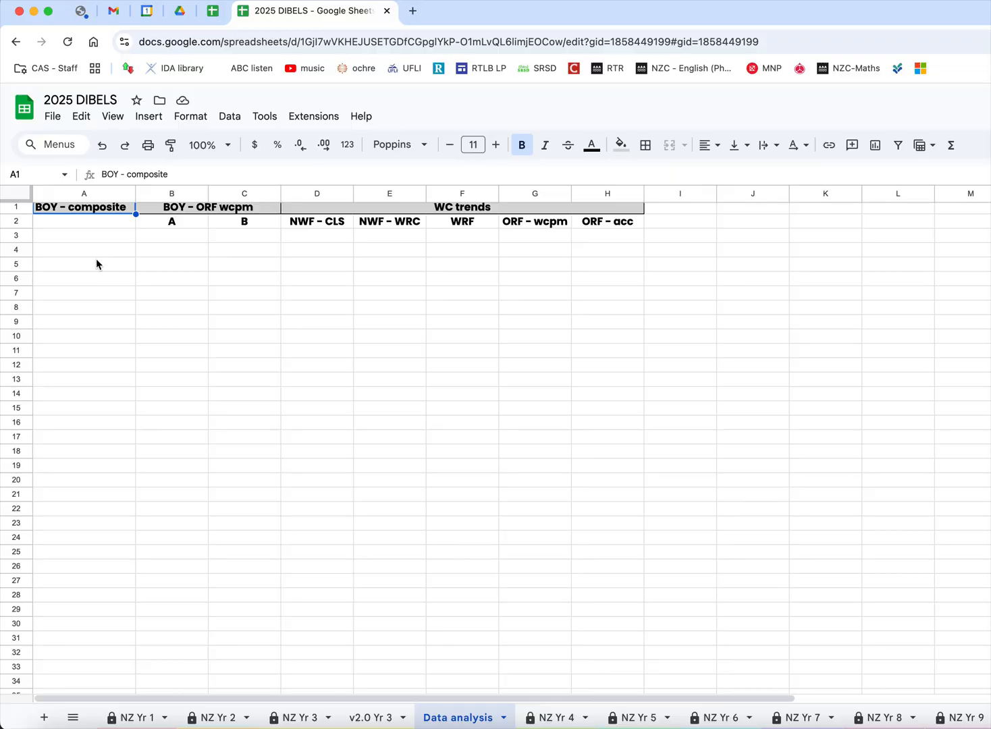
pyautogui.scroll(1, 97, 265)
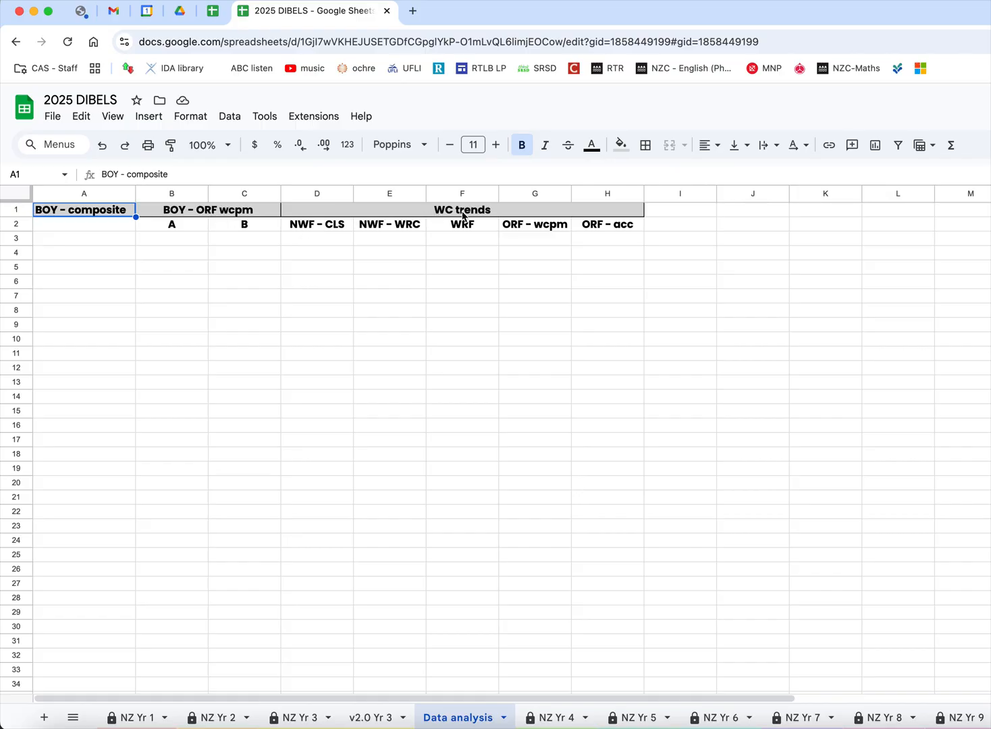
pyautogui.click(324, 241)
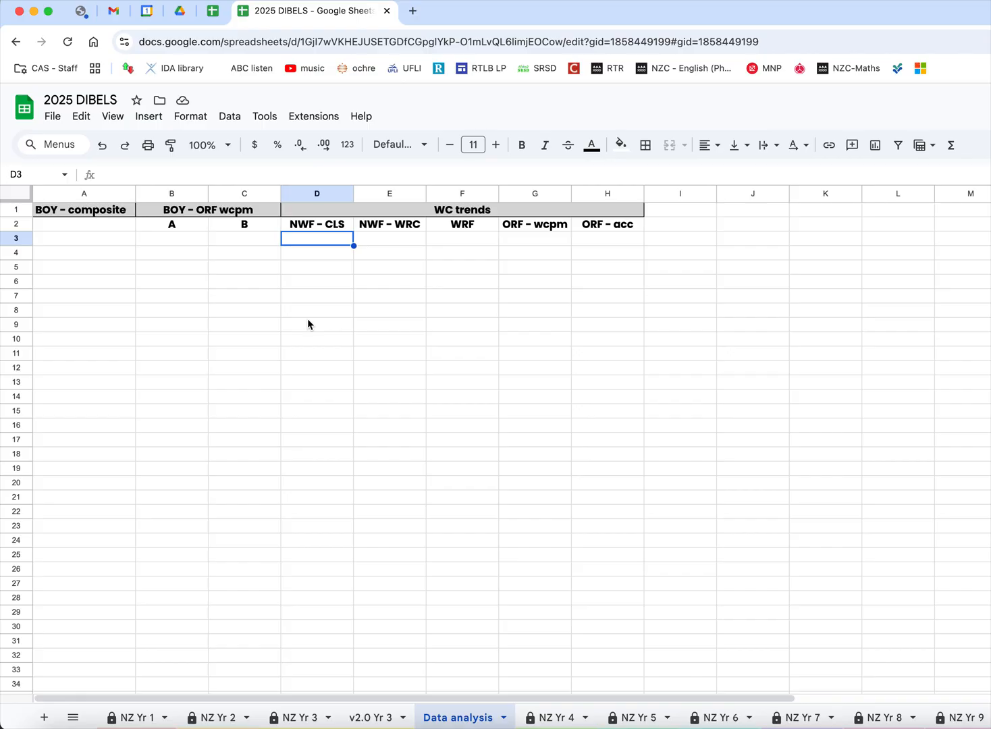
pyautogui.click(373, 718)
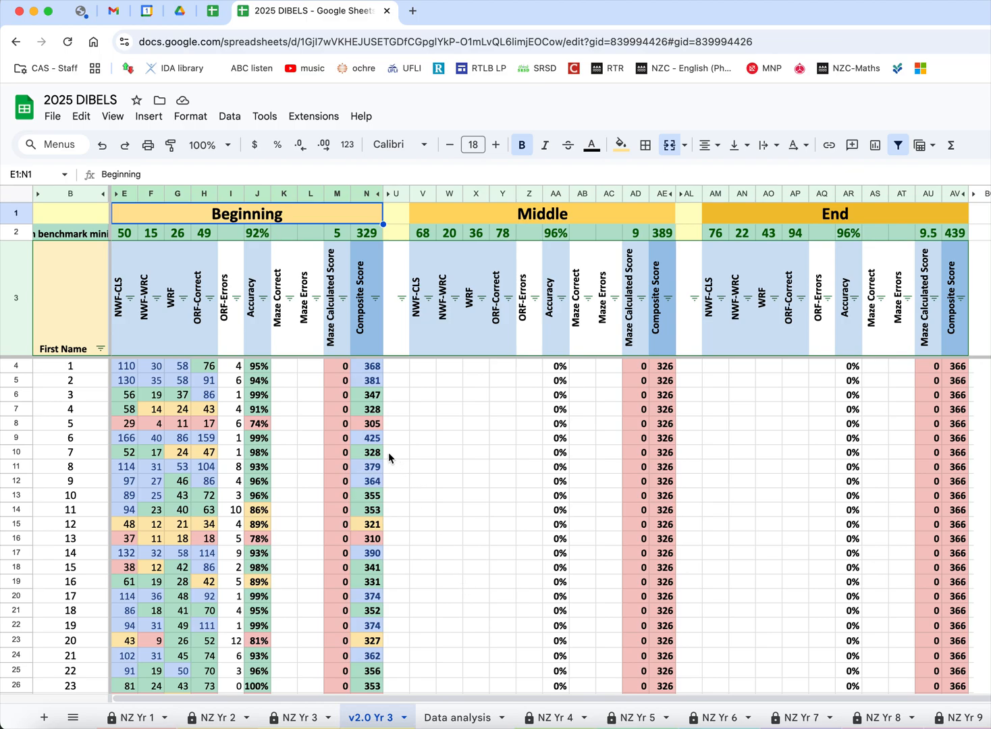
pyautogui.click(376, 323)
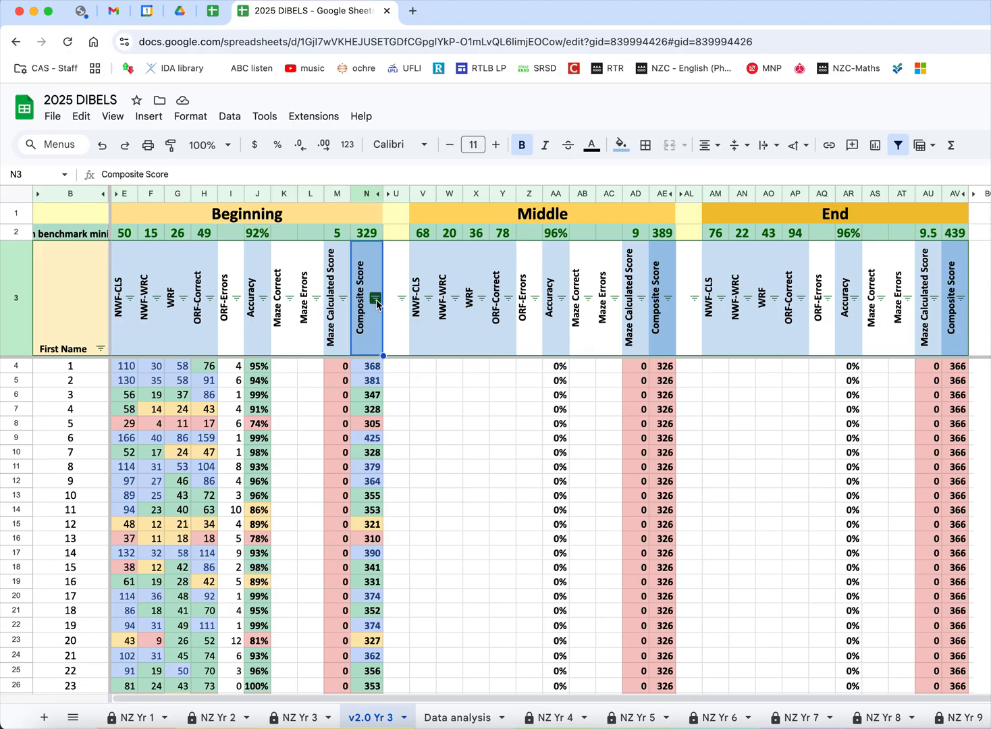
pyautogui.click(375, 299)
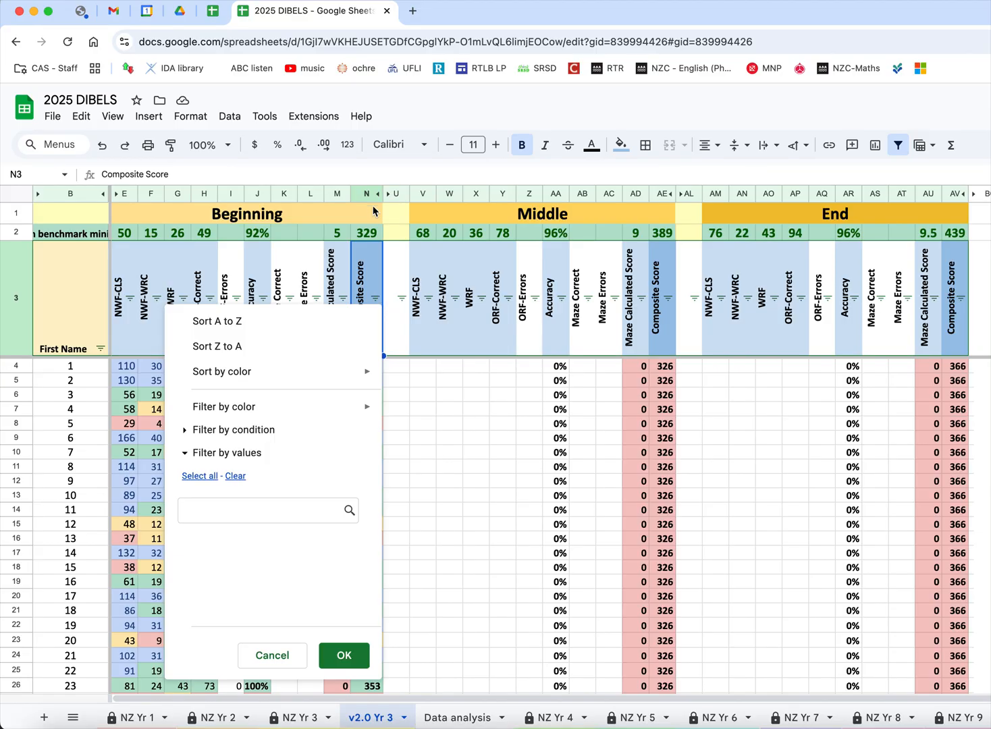
pyautogui.click(449, 481)
pyautogui.rightClick(364, 195)
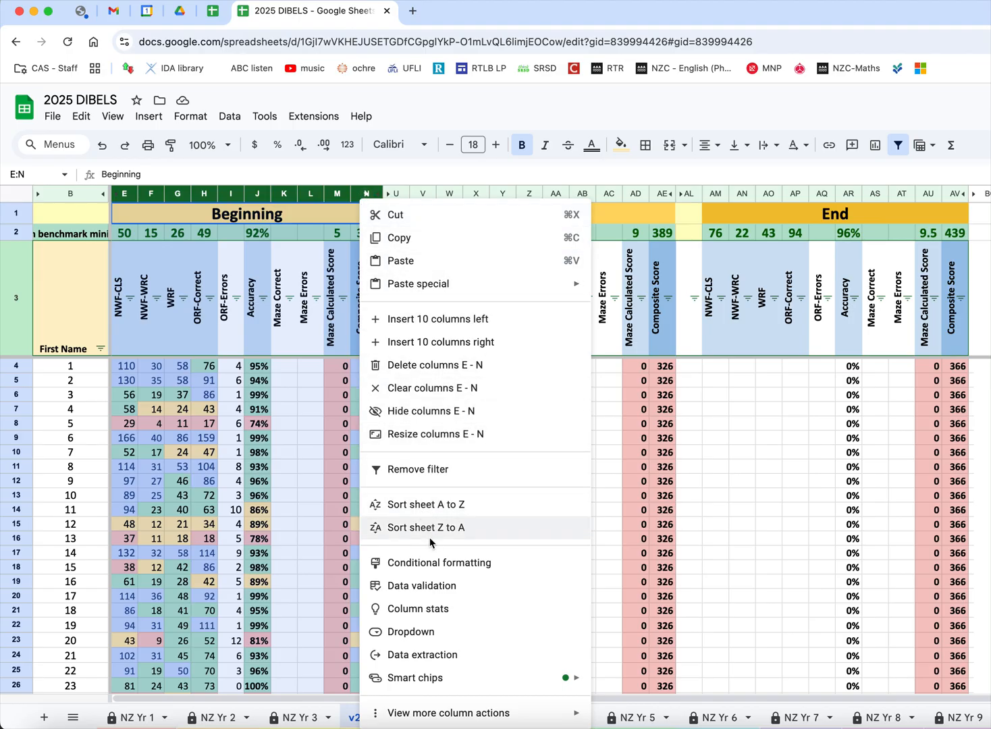
pyautogui.click(330, 511)
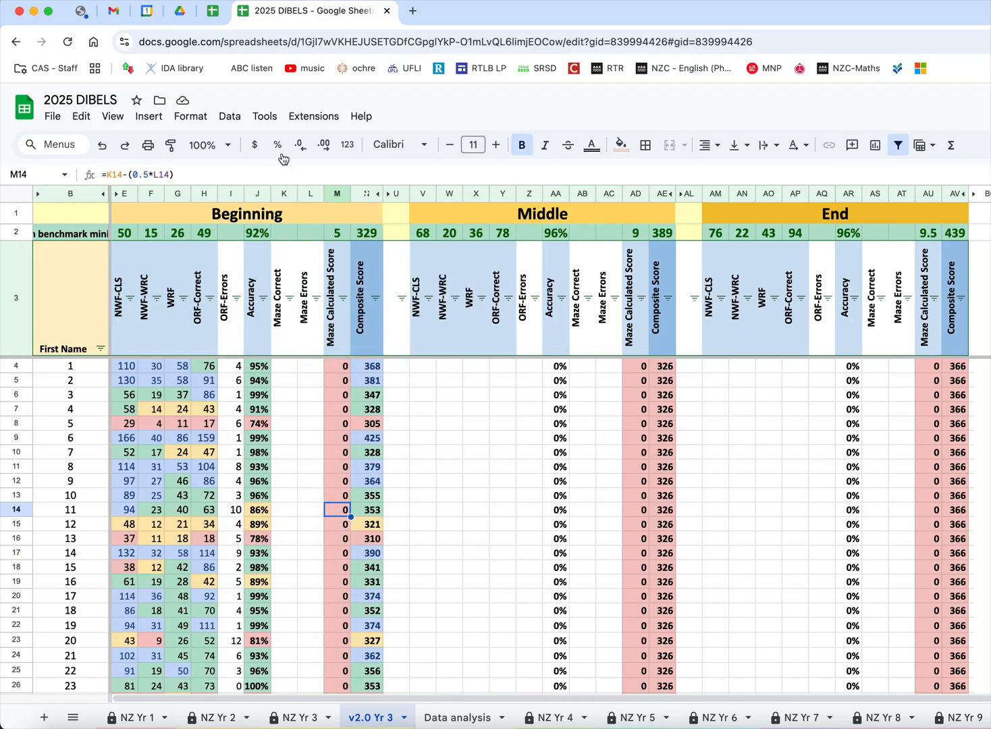
# - Unmerge the Beginning header cell spanning E1:N1 on the v2.0 Yr 3 sheet
pyautogui.click(304, 218)
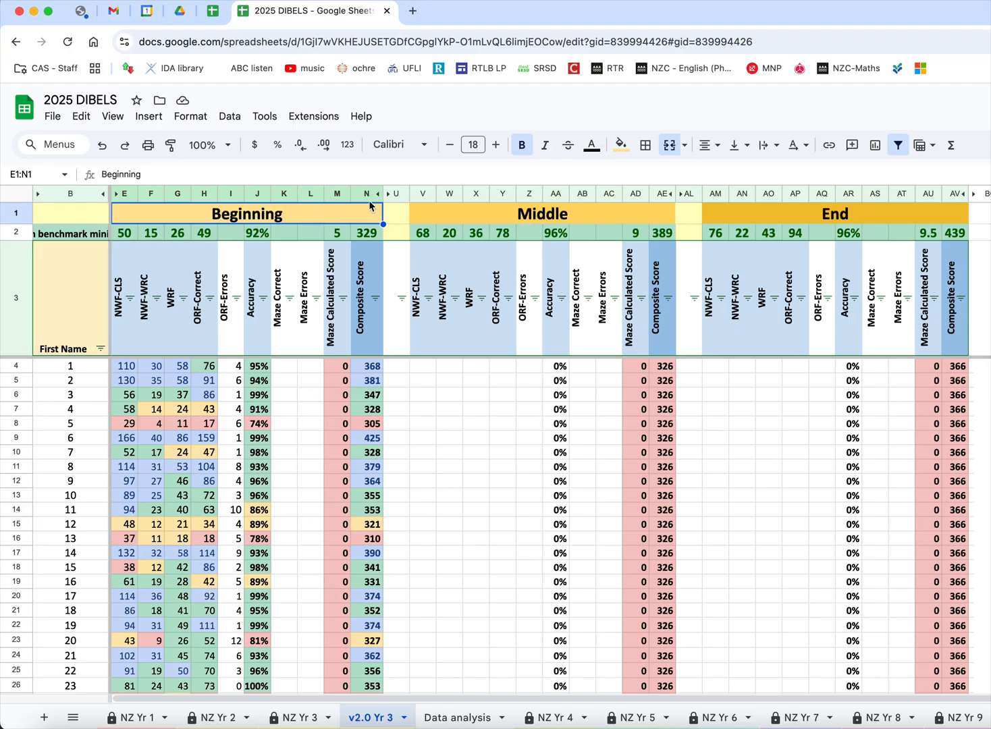
pyautogui.click(669, 145)
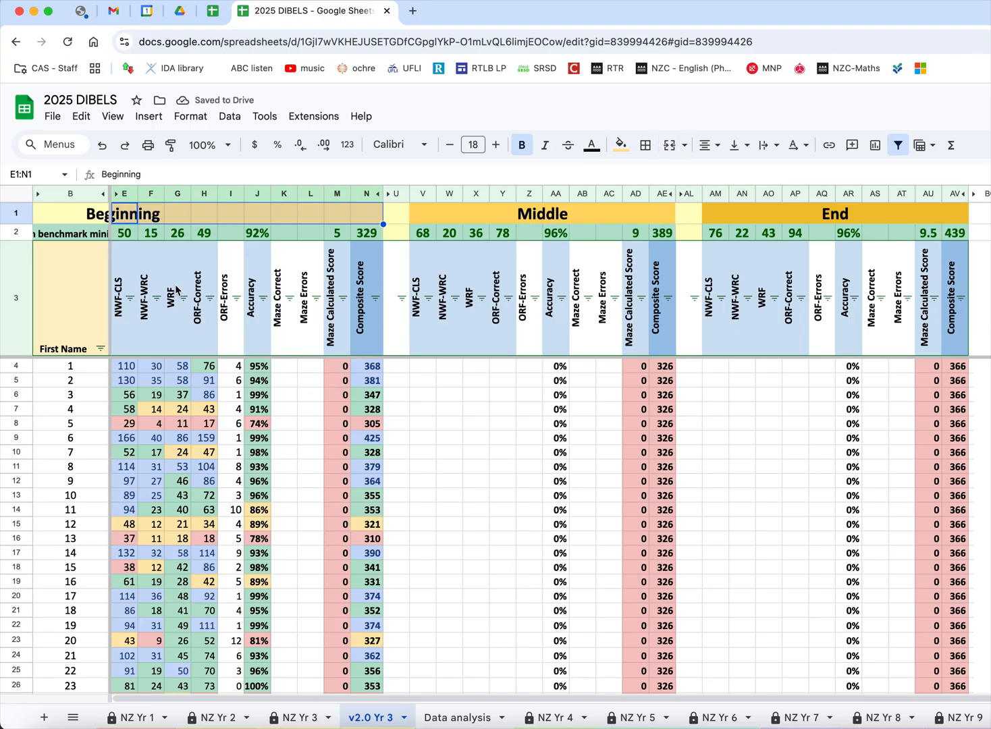
pyautogui.click(124, 214)
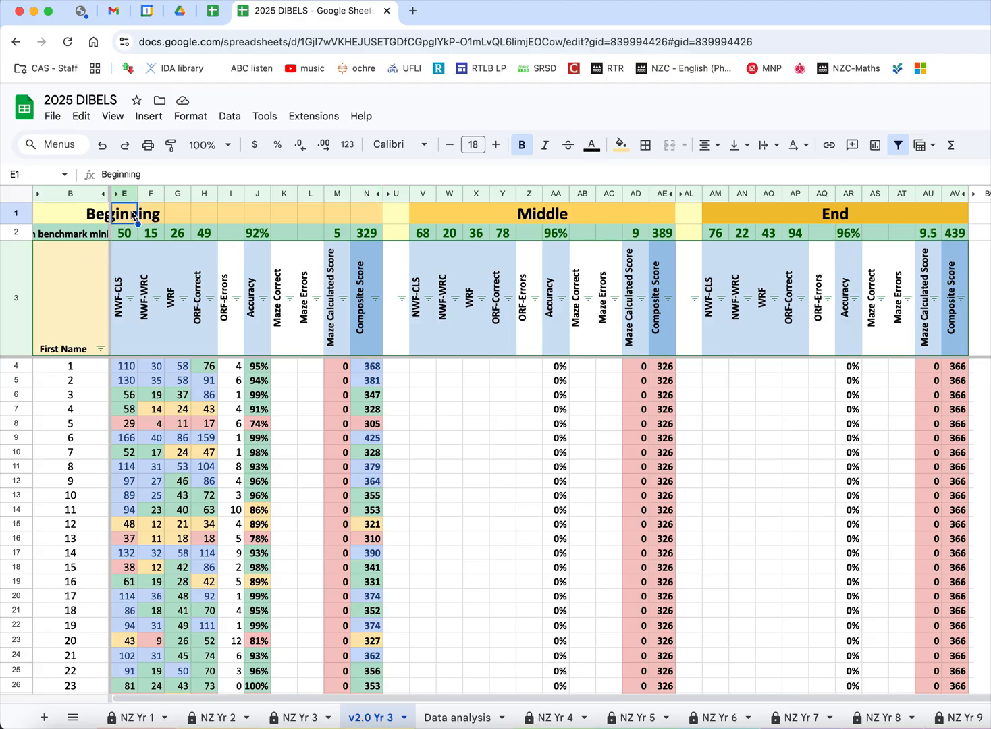
# - Sort the v2.0 Yr 3 sheet Z to A by the Beginning Composite Score in column N
pyautogui.rightClick(367, 195)
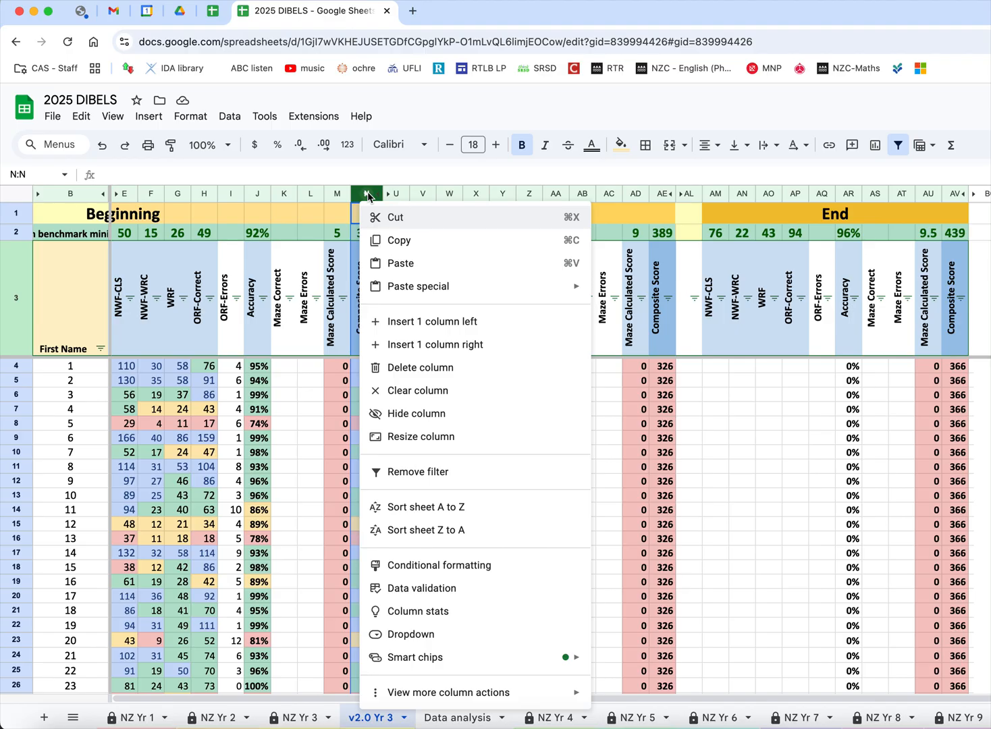
pyautogui.click(308, 214)
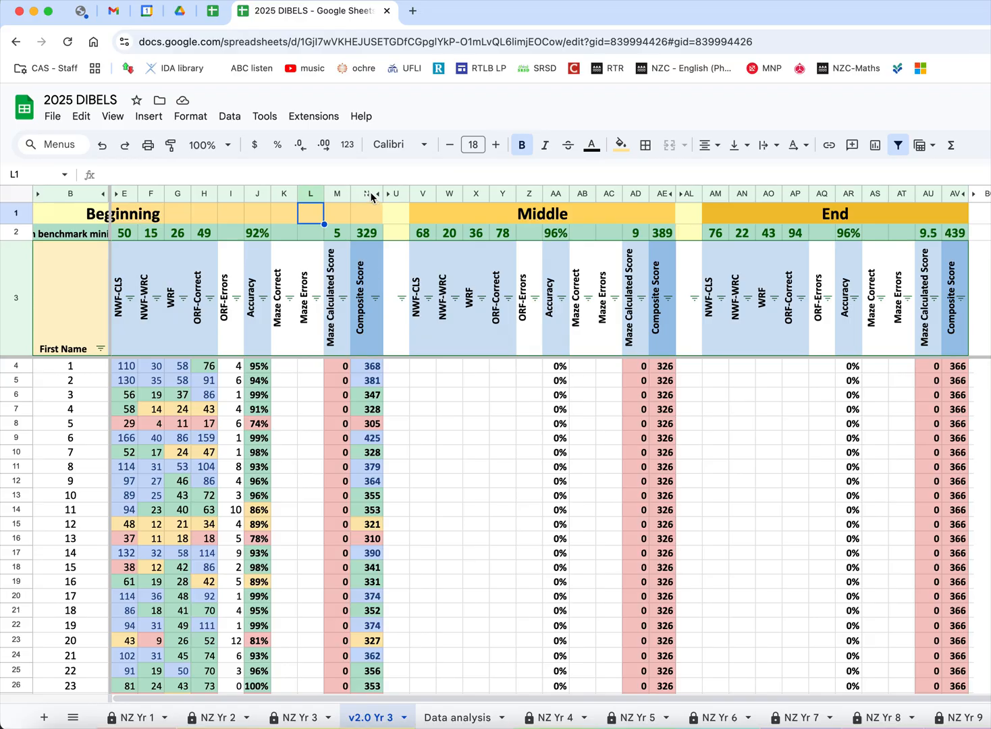
pyautogui.scroll(-1, 383, 334)
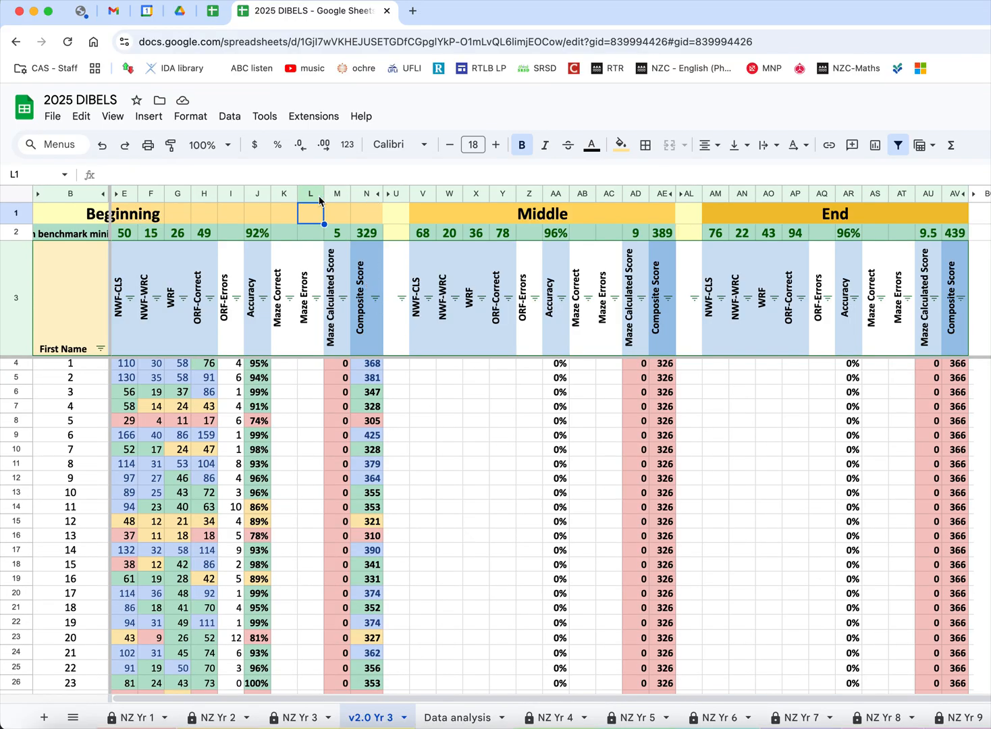
pyautogui.rightClick(366, 192)
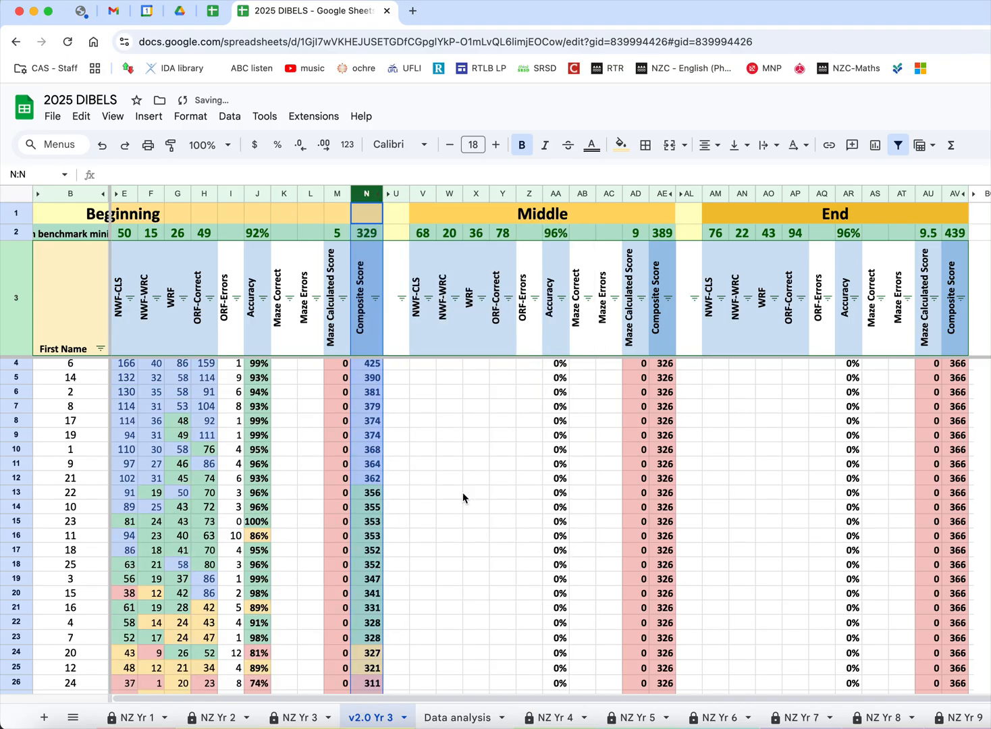
pyautogui.click(414, 397)
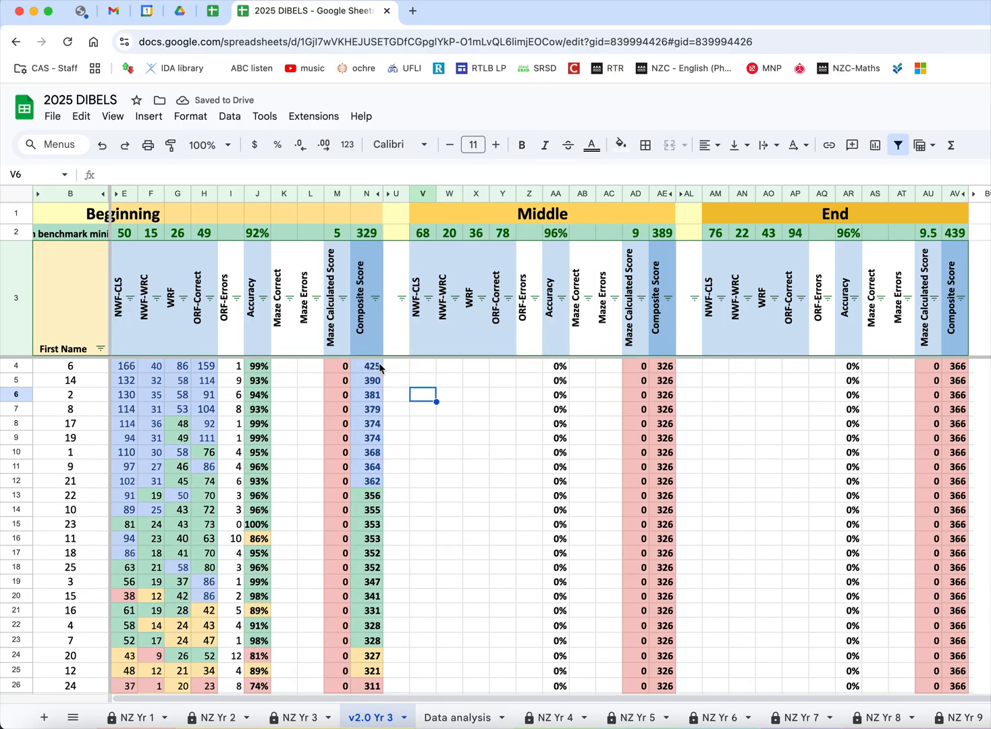
# - Copy the sorted student list in B4:B28 and paste it under BOY - composite on the Data analysis sheet, starting at A3
pyautogui.scroll(-5, 375, 512)
pyautogui.scroll(-2, 374, 512)
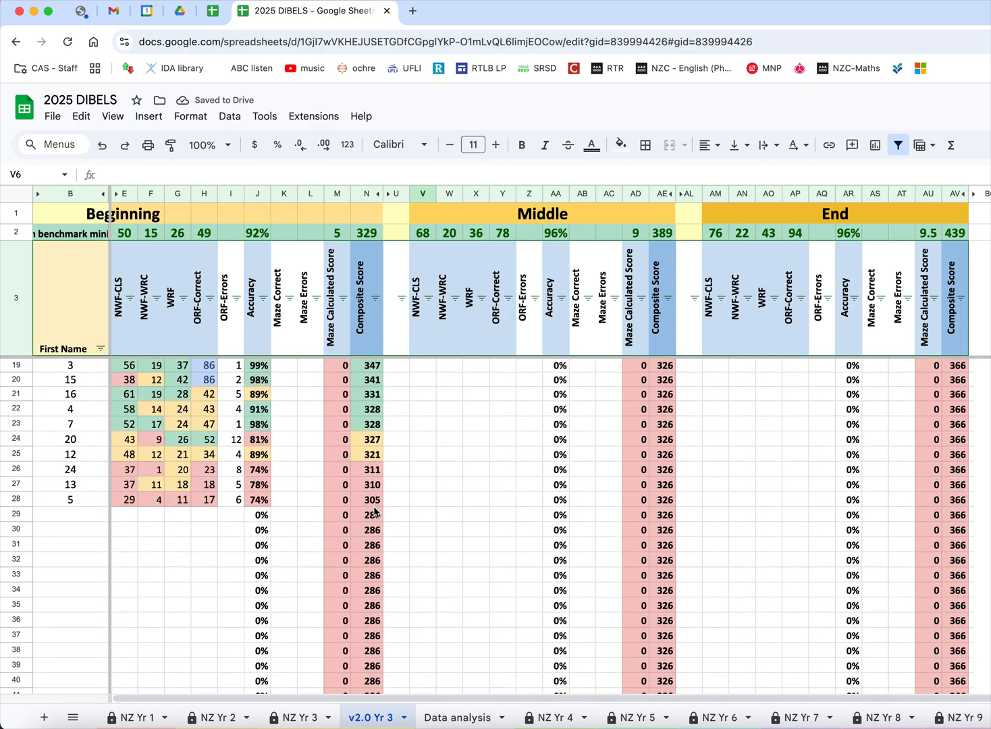
pyautogui.scroll(8, 375, 512)
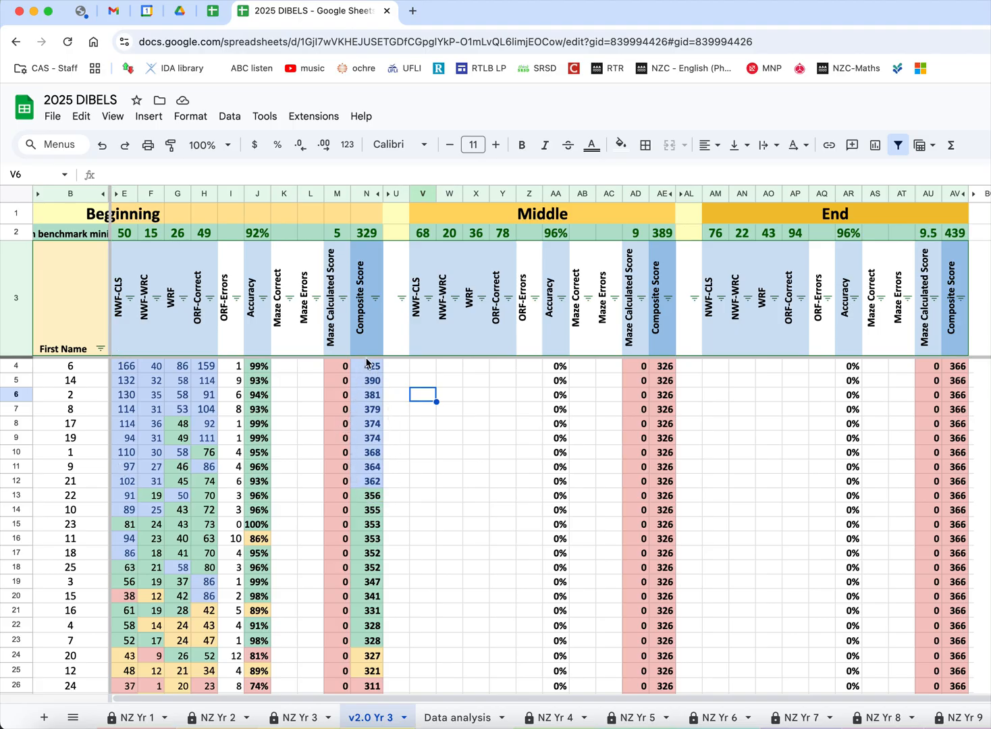
pyautogui.scroll(-1, 379, 438)
pyautogui.scroll(1, 379, 437)
pyautogui.moveTo(70, 367); pyautogui.dragTo(88, 497)
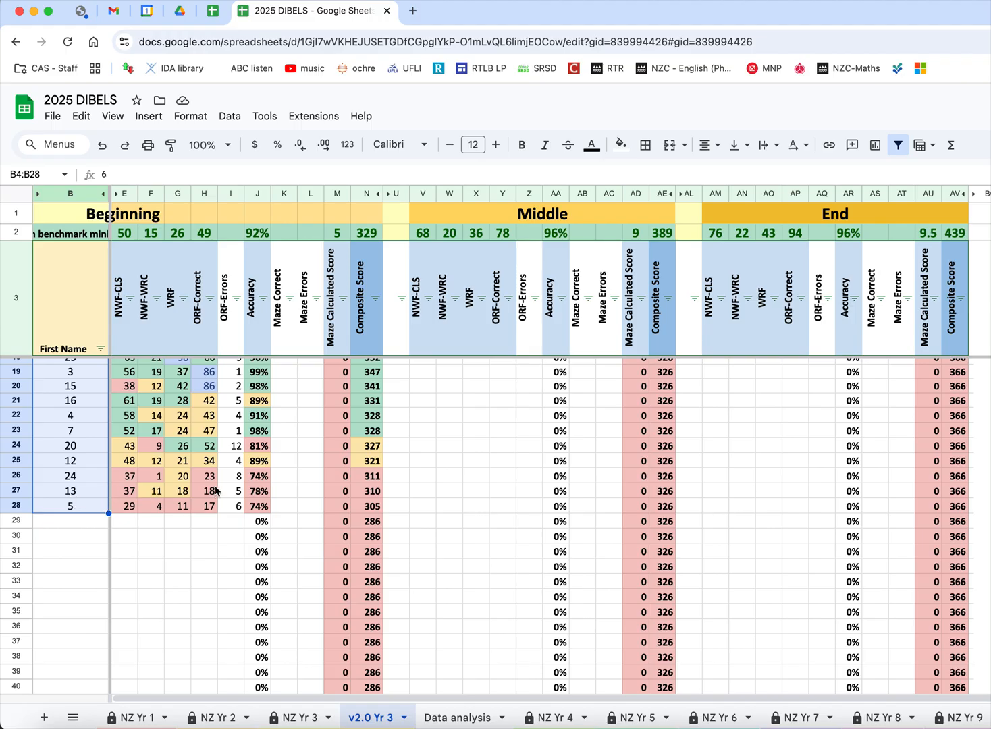
pyautogui.press('super+c')
pyautogui.click(459, 717)
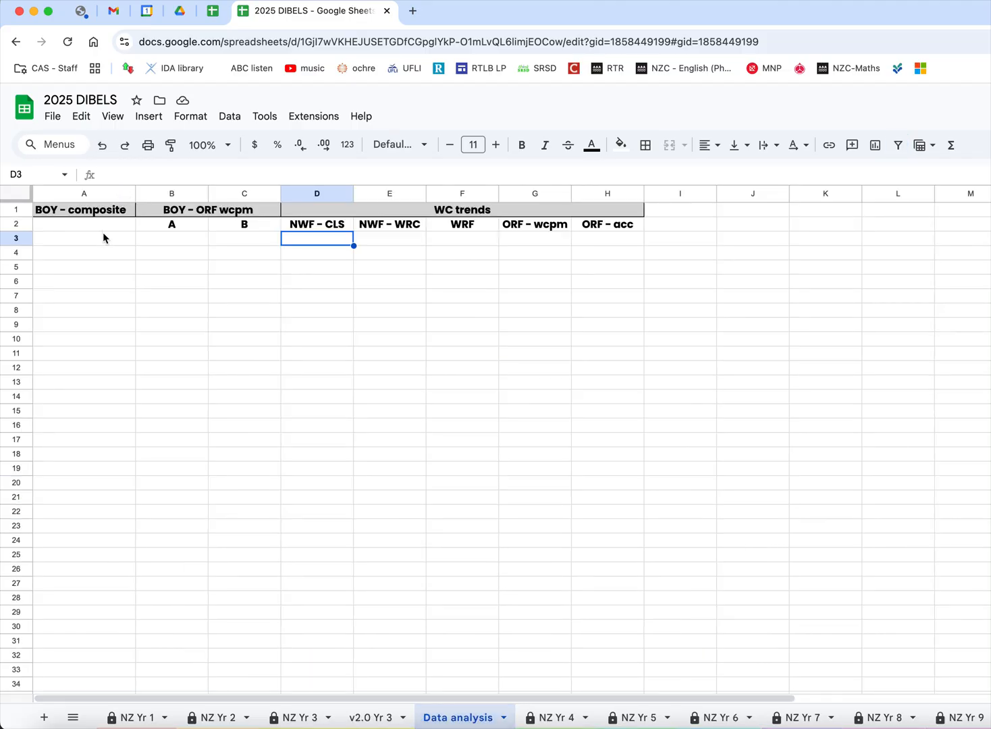
pyautogui.click(102, 237)
pyautogui.press('super+v')
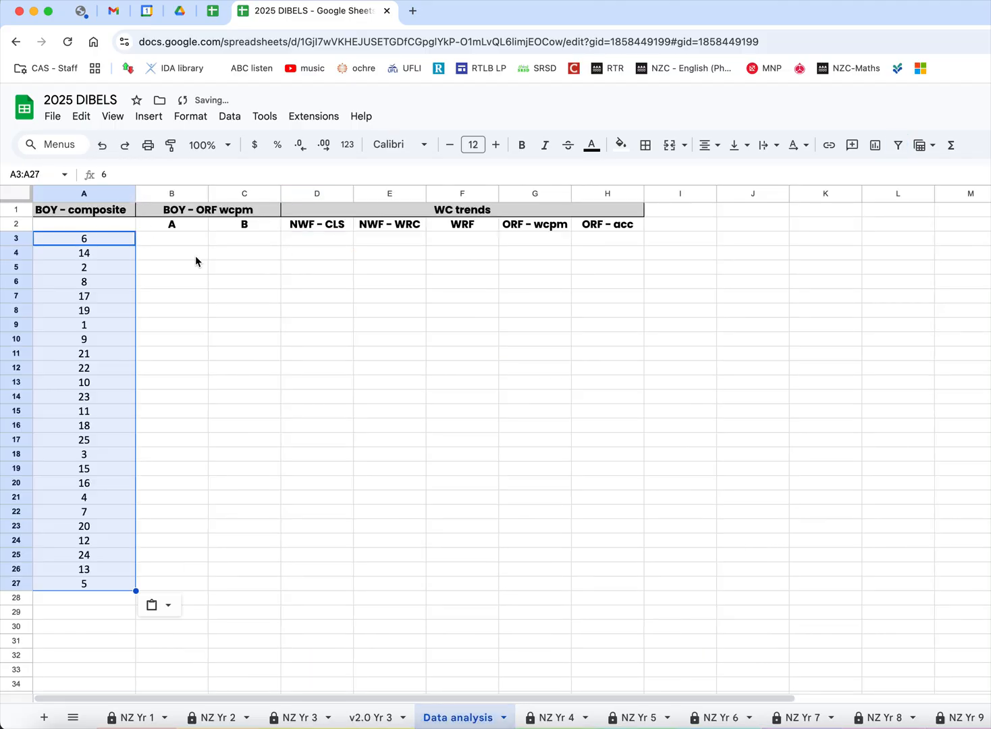
pyautogui.click(181, 243)
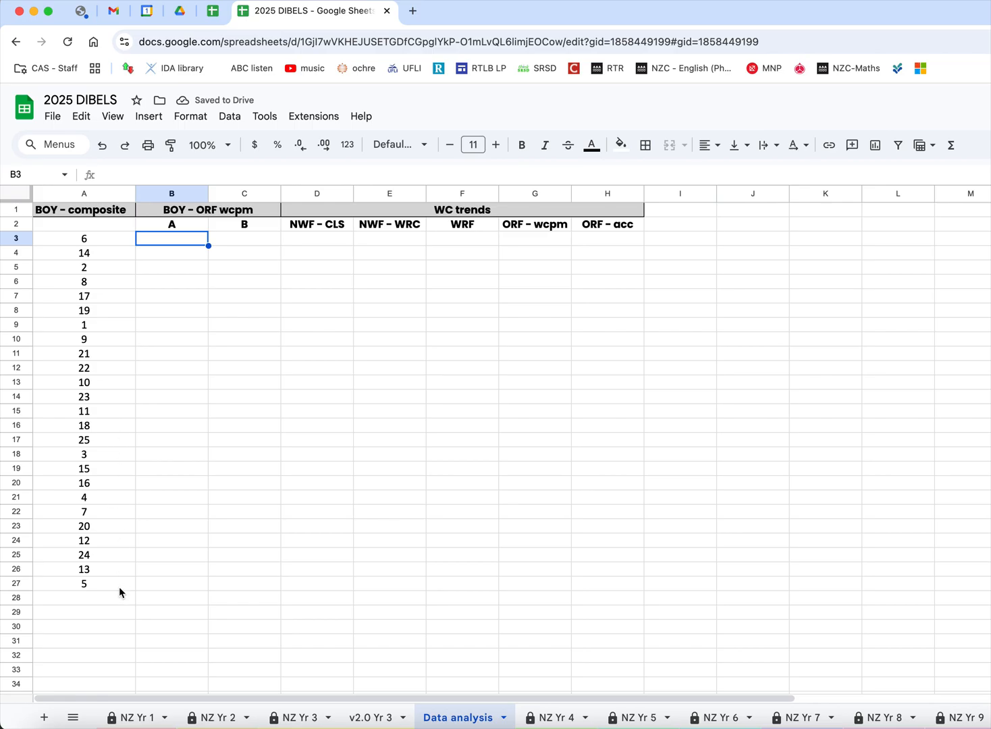
# - Check which students have blue composite scores on v2.0 Yr 3 and fill their cells A3:A11 on Data analysis with medium blue
pyautogui.click(364, 719)
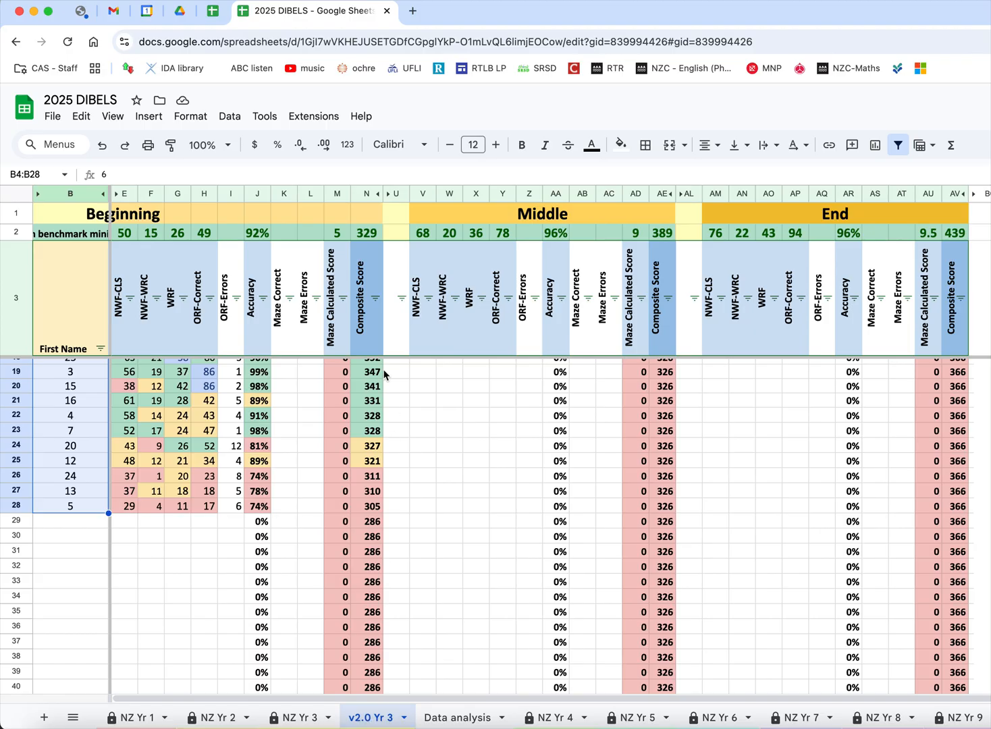
pyautogui.scroll(5, 383, 381)
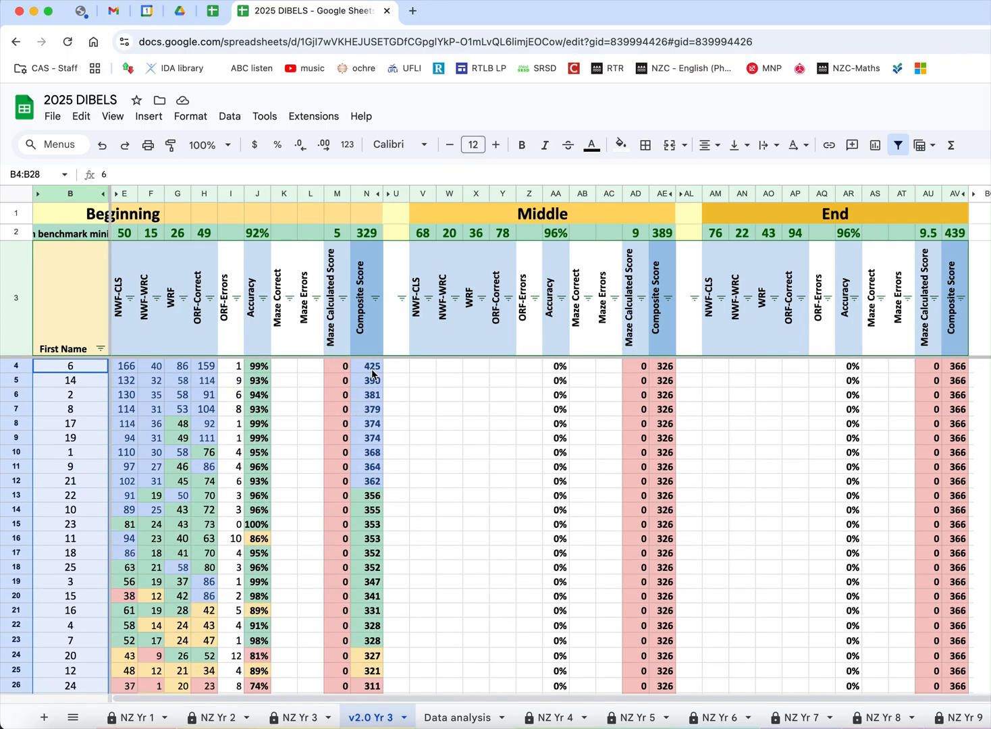
pyautogui.click(370, 482)
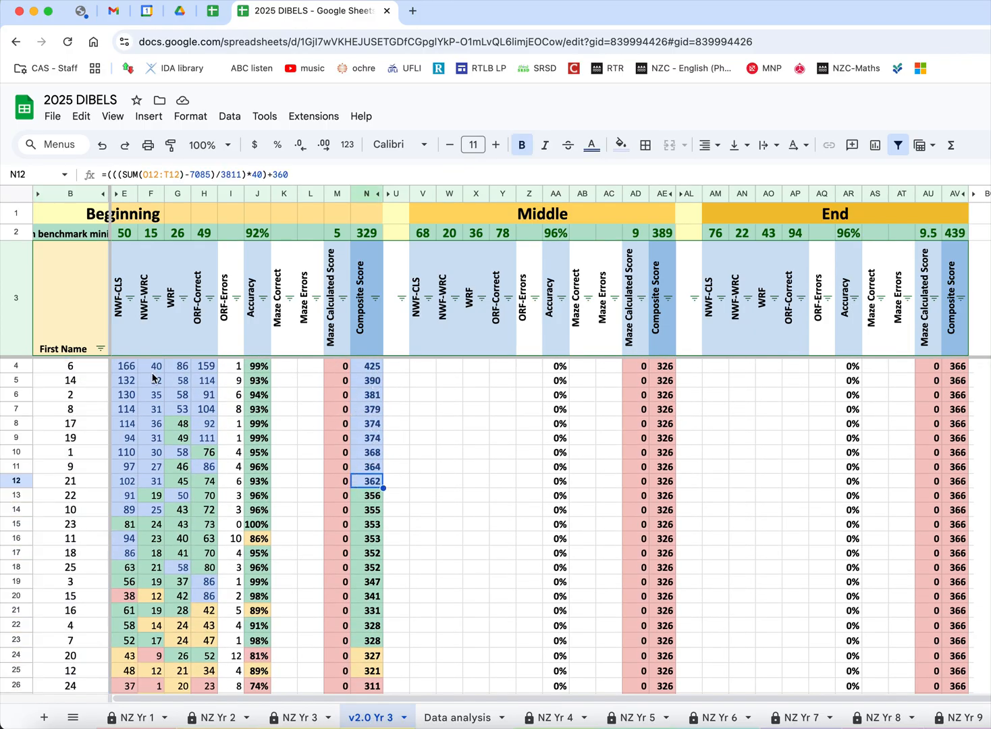
pyautogui.click(84, 370)
pyautogui.click(81, 478)
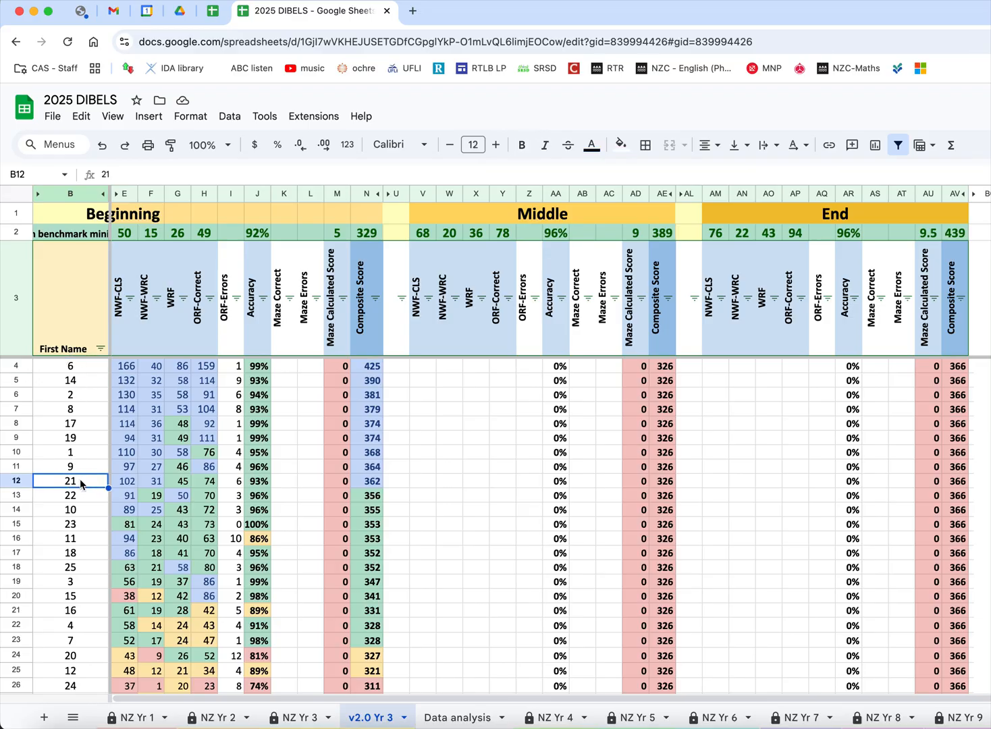
pyautogui.click(440, 719)
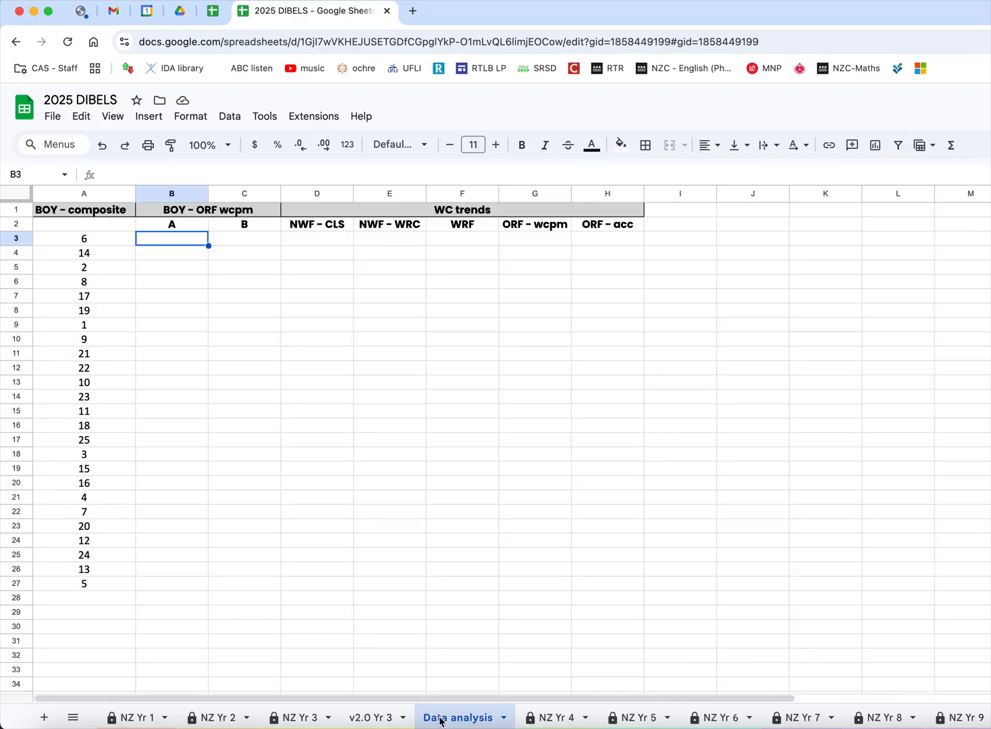
pyautogui.click(81, 241)
pyautogui.moveTo(82, 241); pyautogui.dragTo(82, 350)
pyautogui.click(620, 144)
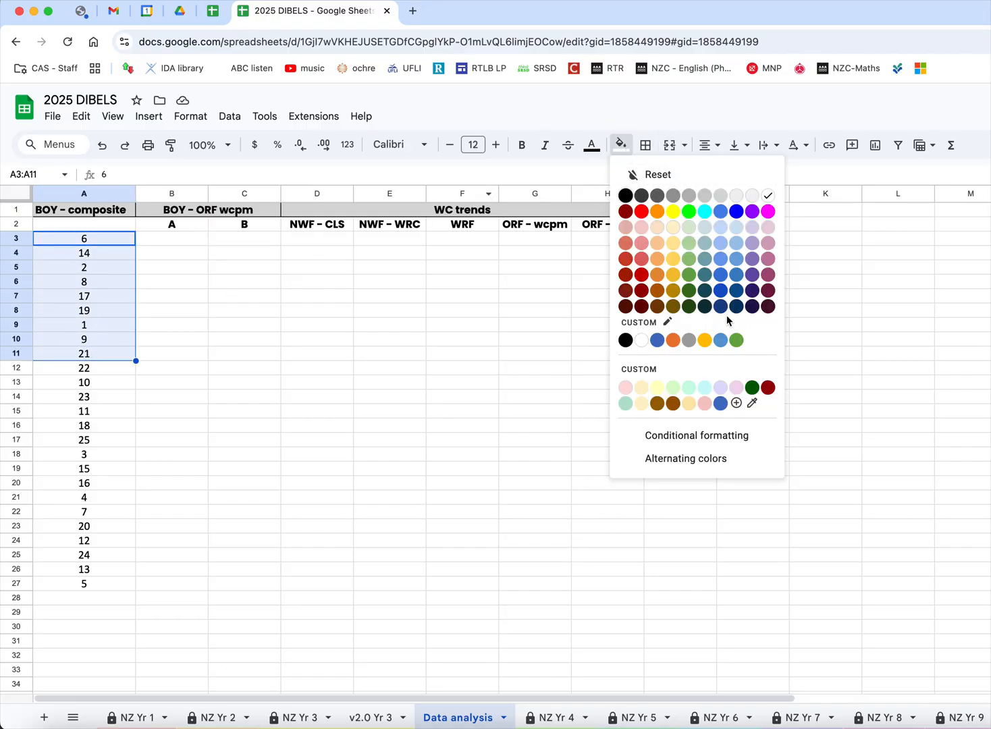
pyautogui.click(720, 258)
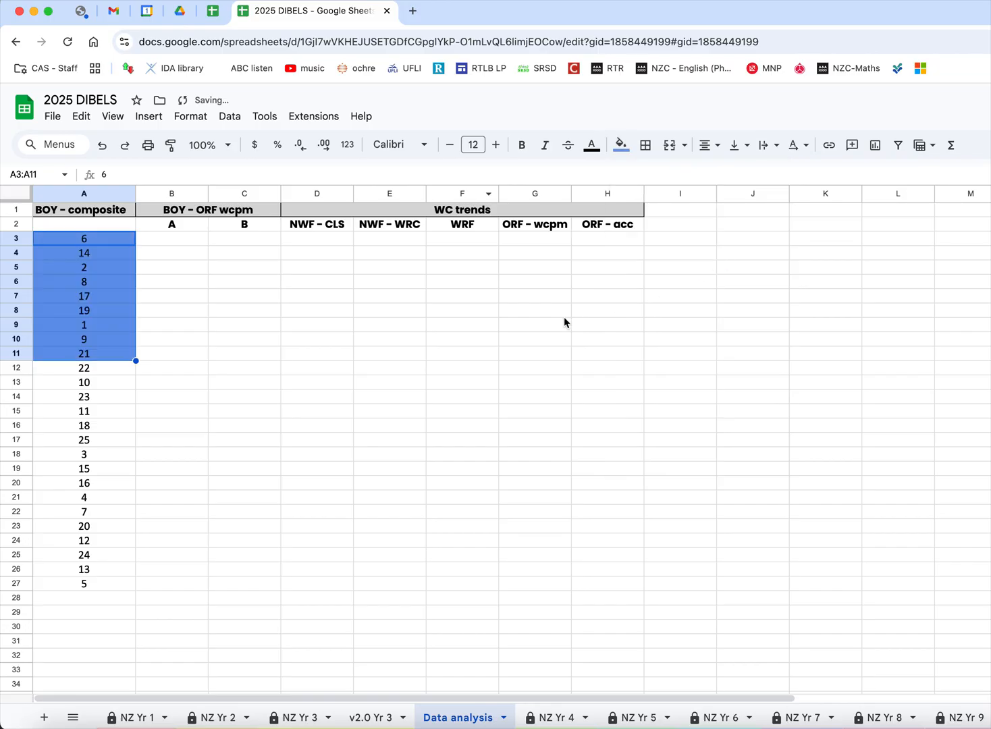
# - Check which students have green composite scores on v2.0 Yr 3 and fill their cells A12:A22 on Data analysis with light green 1
pyautogui.click(100, 371)
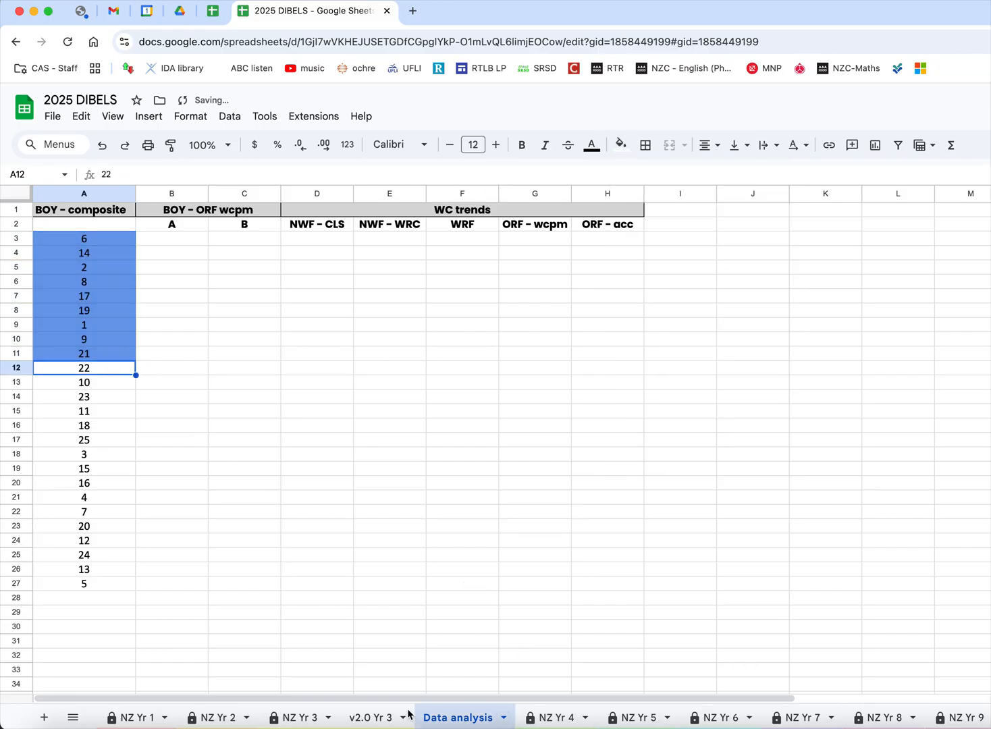
pyautogui.click(371, 718)
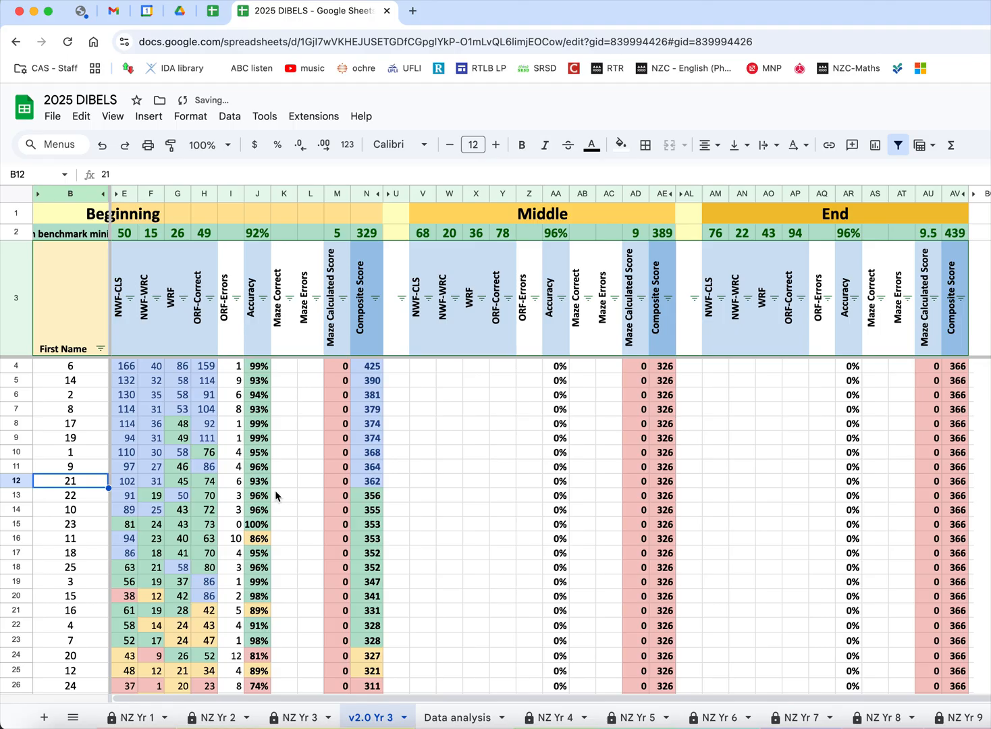
pyautogui.click(50, 496)
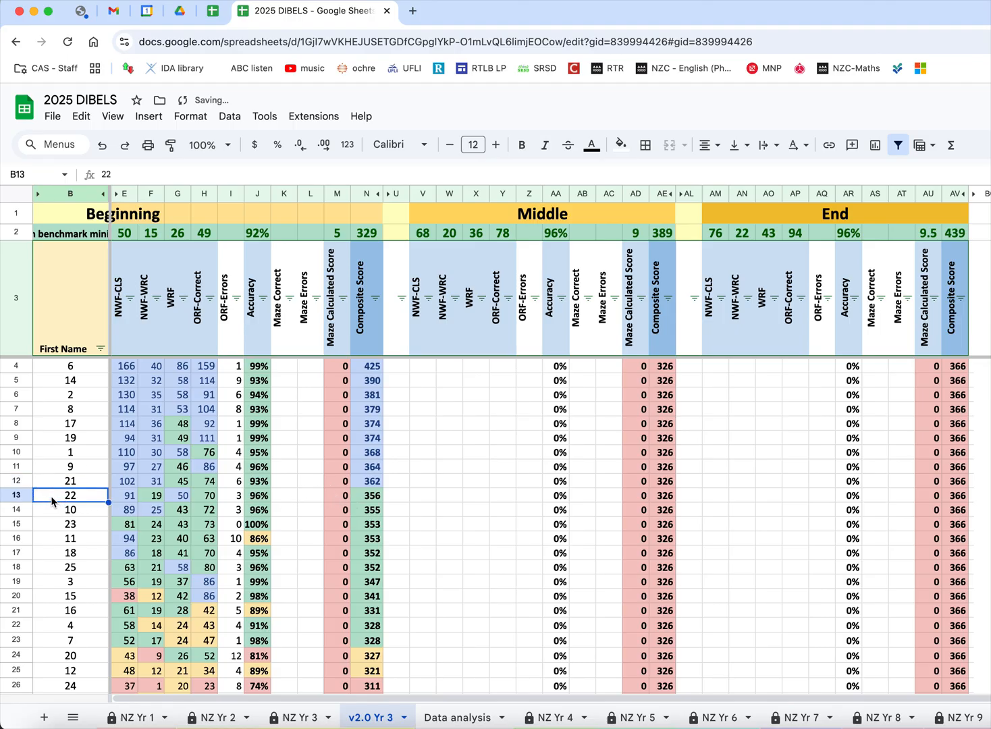
pyautogui.scroll(-3, 53, 498)
pyautogui.click(95, 564)
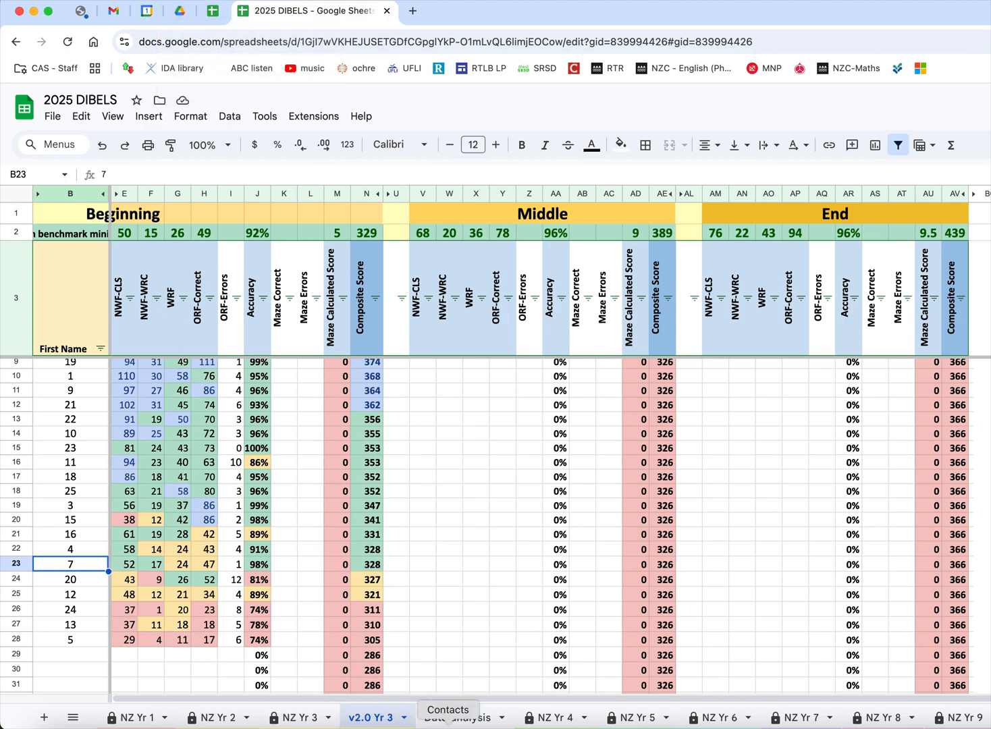
pyautogui.click(458, 717)
pyautogui.moveTo(102, 512); pyautogui.dragTo(117, 372)
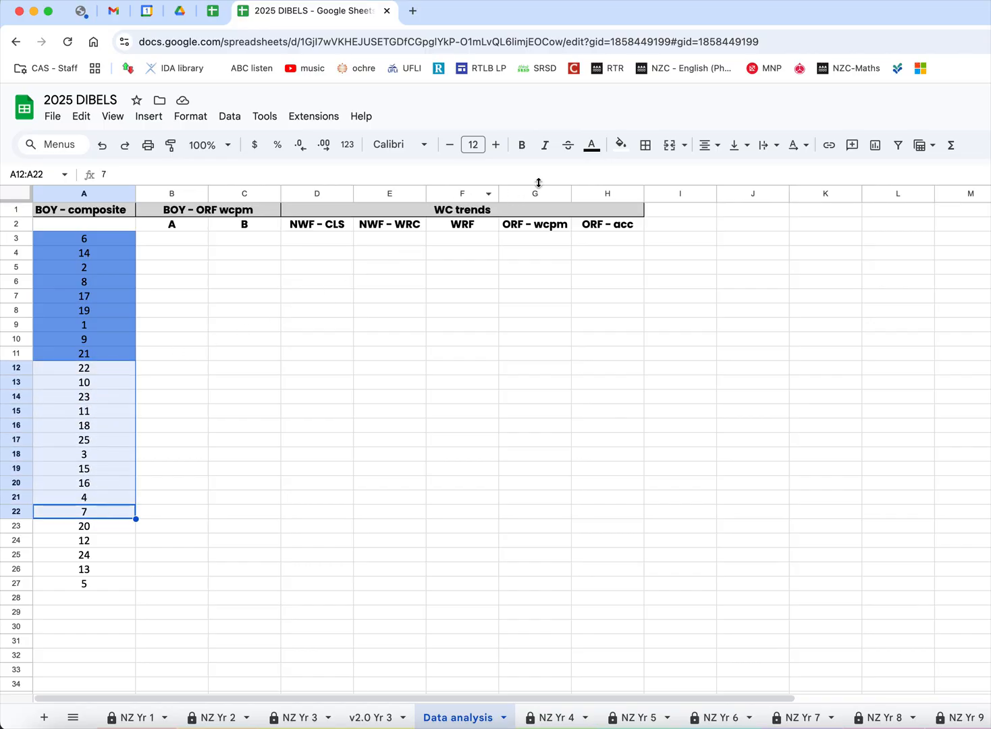
pyautogui.click(621, 143)
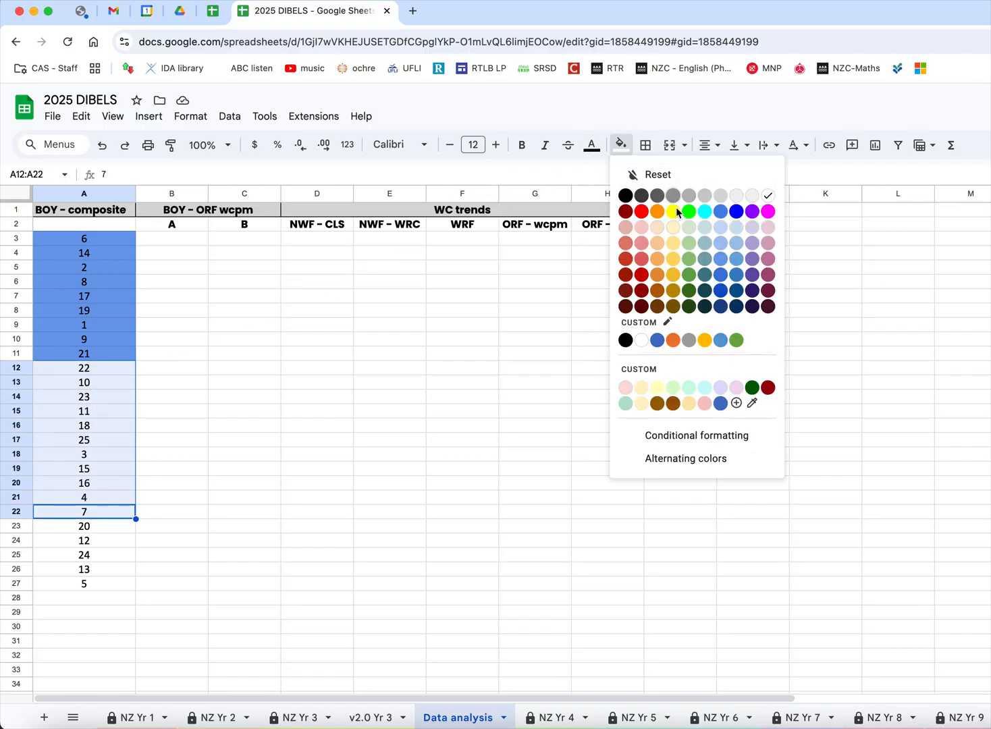
pyautogui.click(689, 259)
pyautogui.click(409, 382)
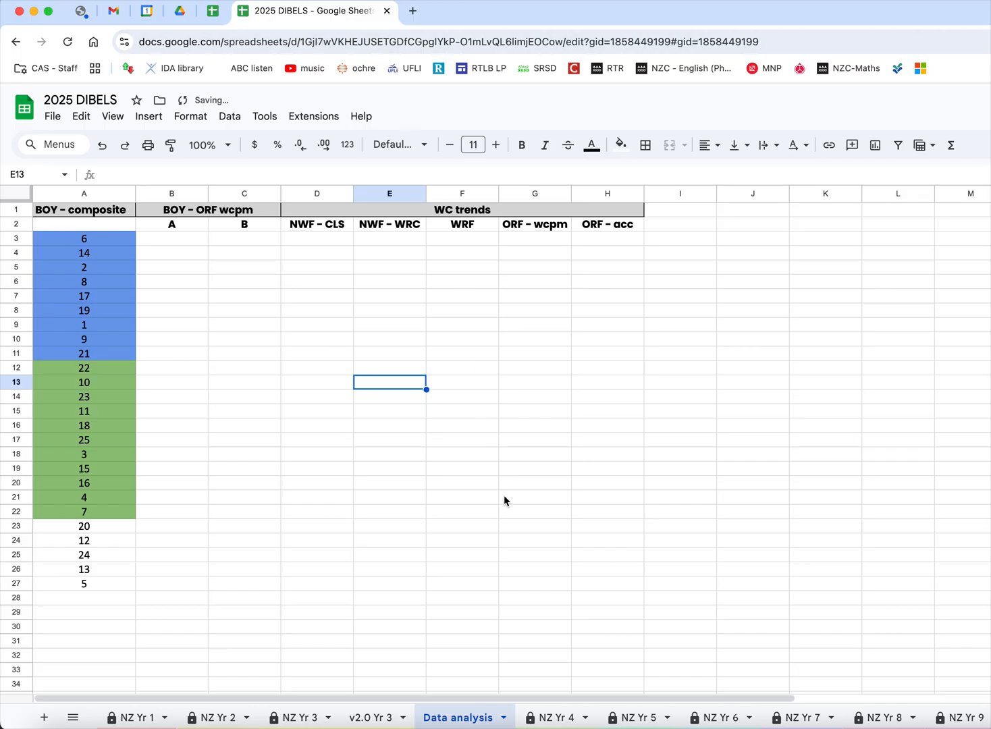
# - Check which students have yellow composite scores on v2.0 Yr 3 and fill their cells A23:A24 on Data analysis with light yellow 2
pyautogui.click(379, 718)
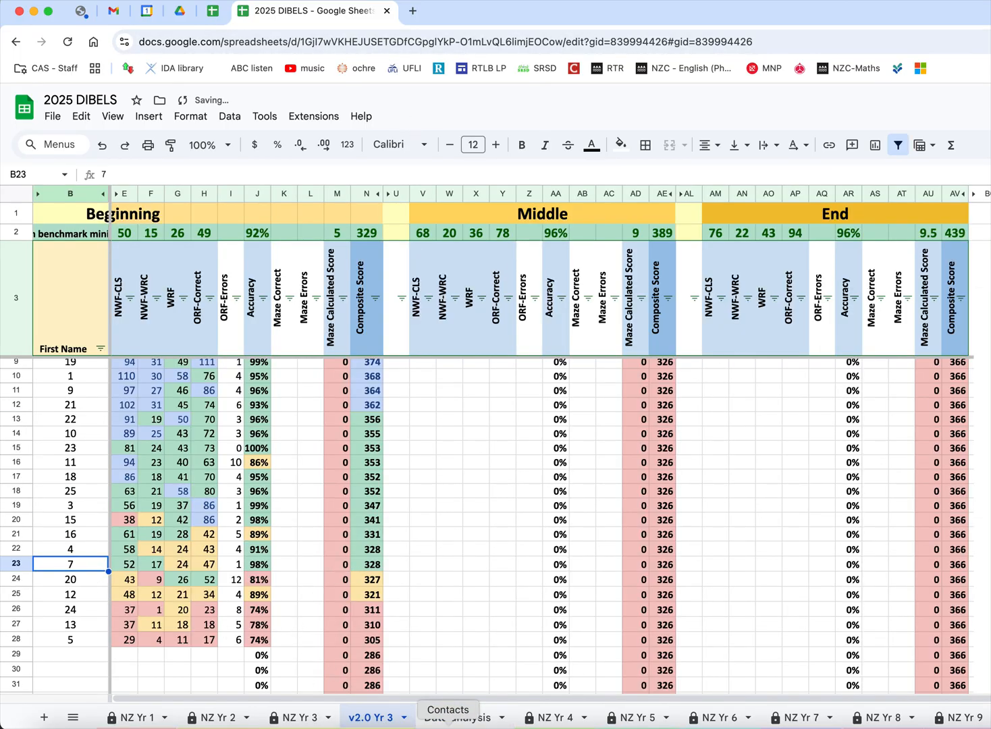
pyautogui.click(457, 718)
pyautogui.moveTo(77, 531)
pyautogui.mouseDown()
pyautogui.moveTo(81, 525)
pyautogui.moveTo(82, 540)
pyautogui.mouseUp()
pyautogui.click(620, 145)
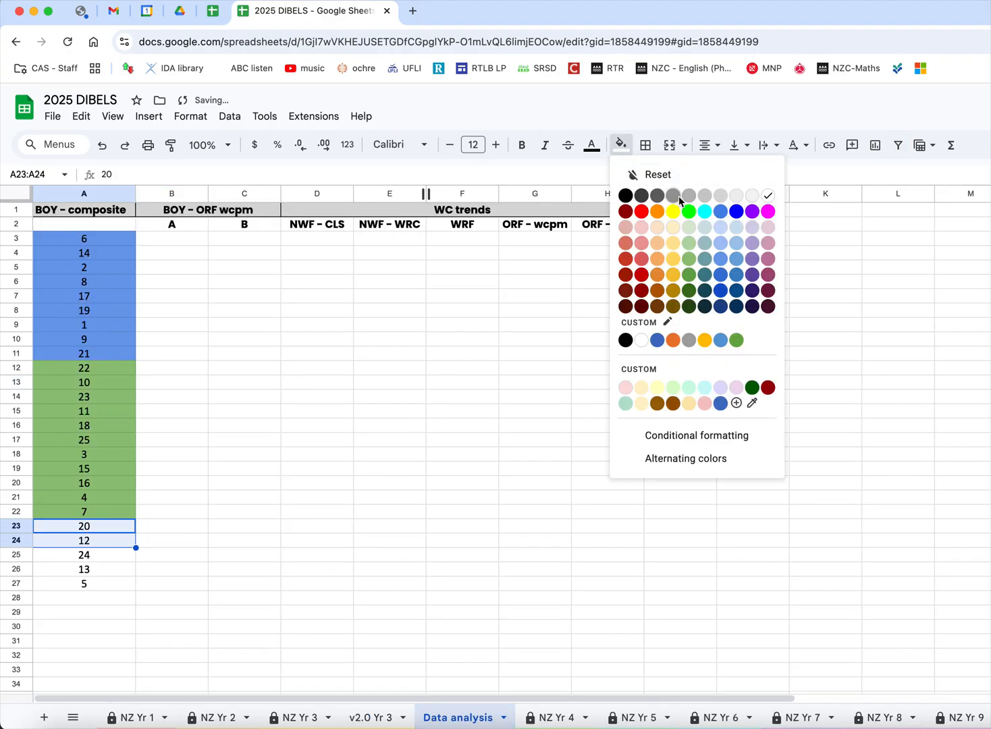
pyautogui.click(673, 245)
# - Fill the cells of the students with red composite scores, A25:A27, with light red 2
pyautogui.moveTo(119, 560); pyautogui.dragTo(118, 584)
pyautogui.click(622, 145)
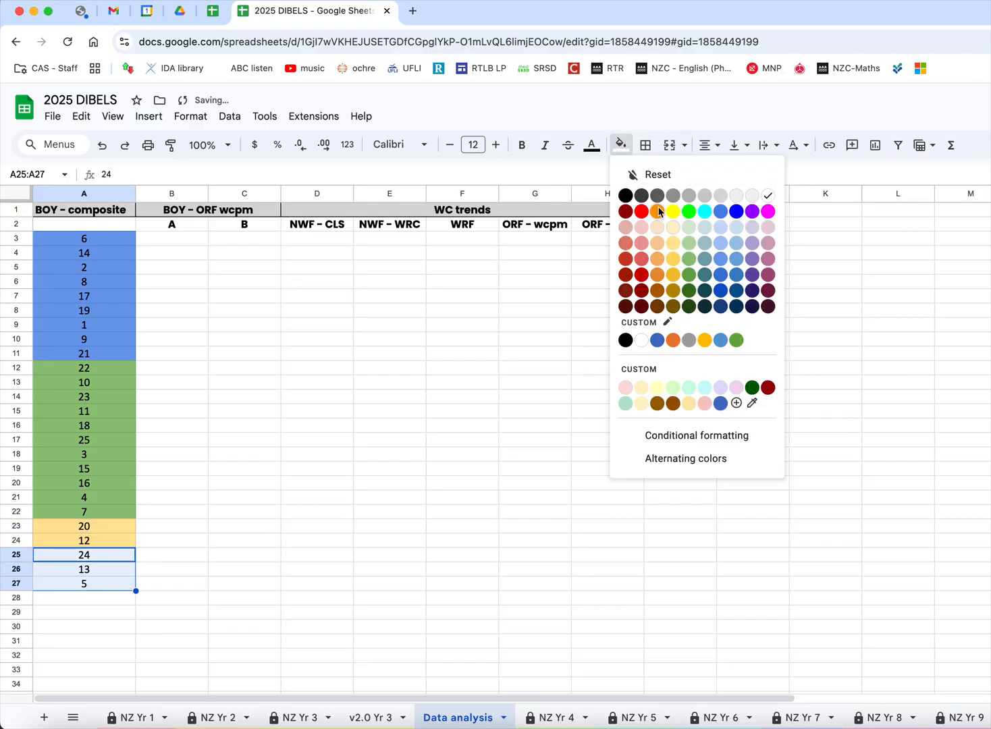
pyautogui.click(645, 244)
pyautogui.click(523, 314)
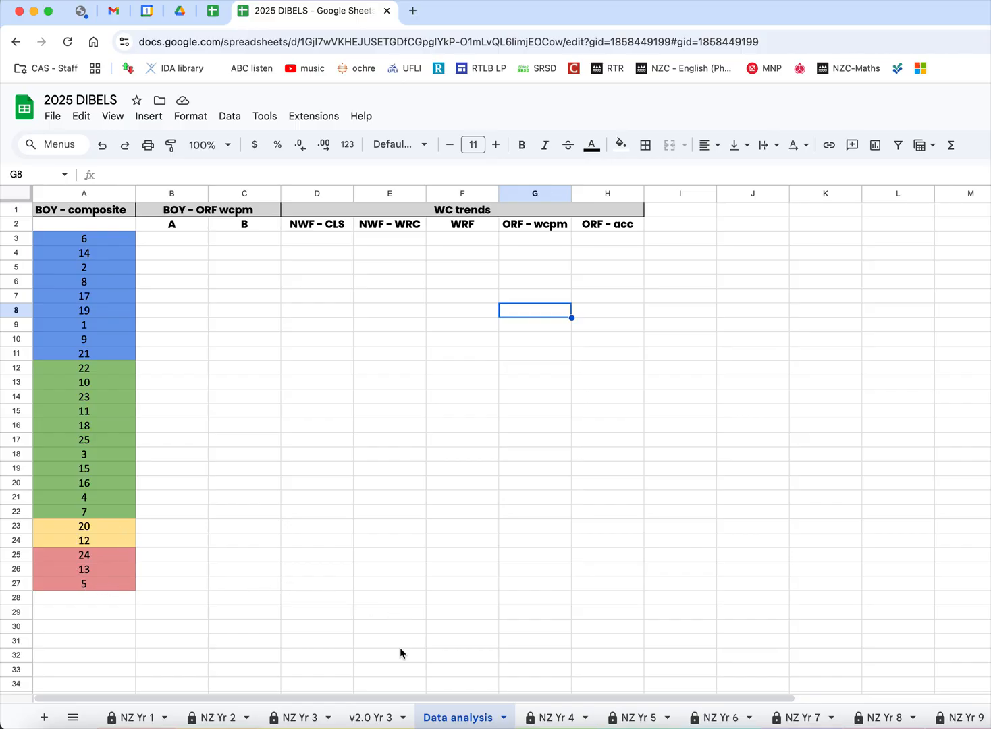
# - Sort the v2.0 Yr 3 sheet Z to A by the Beginning ORF-Correct score in column H
pyautogui.click(376, 717)
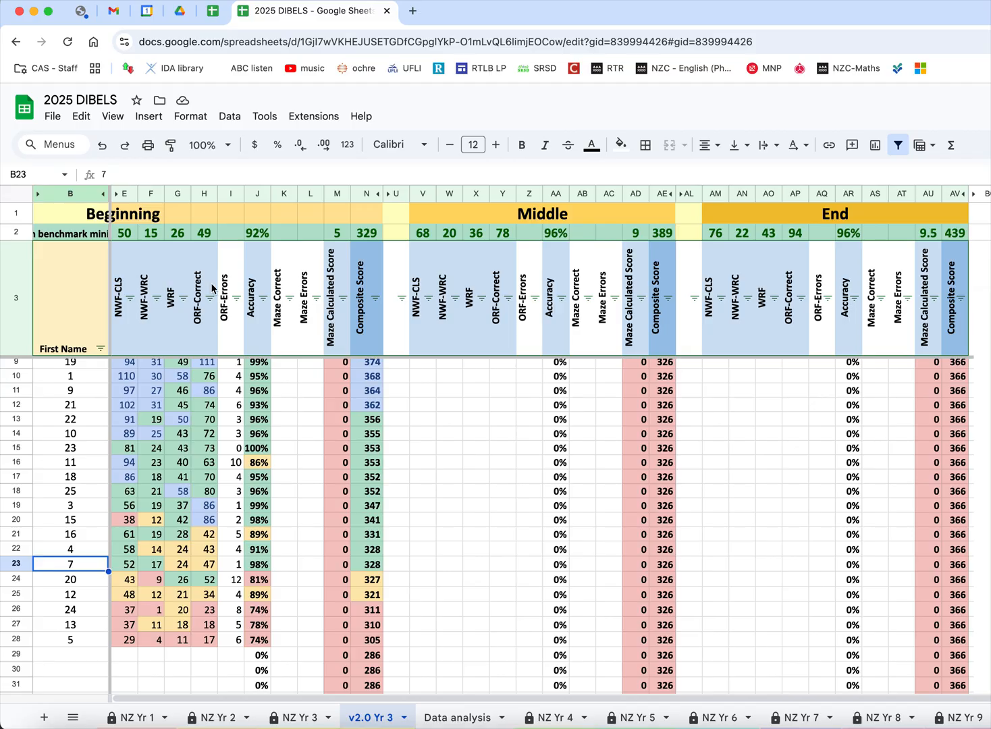
pyautogui.click(203, 197)
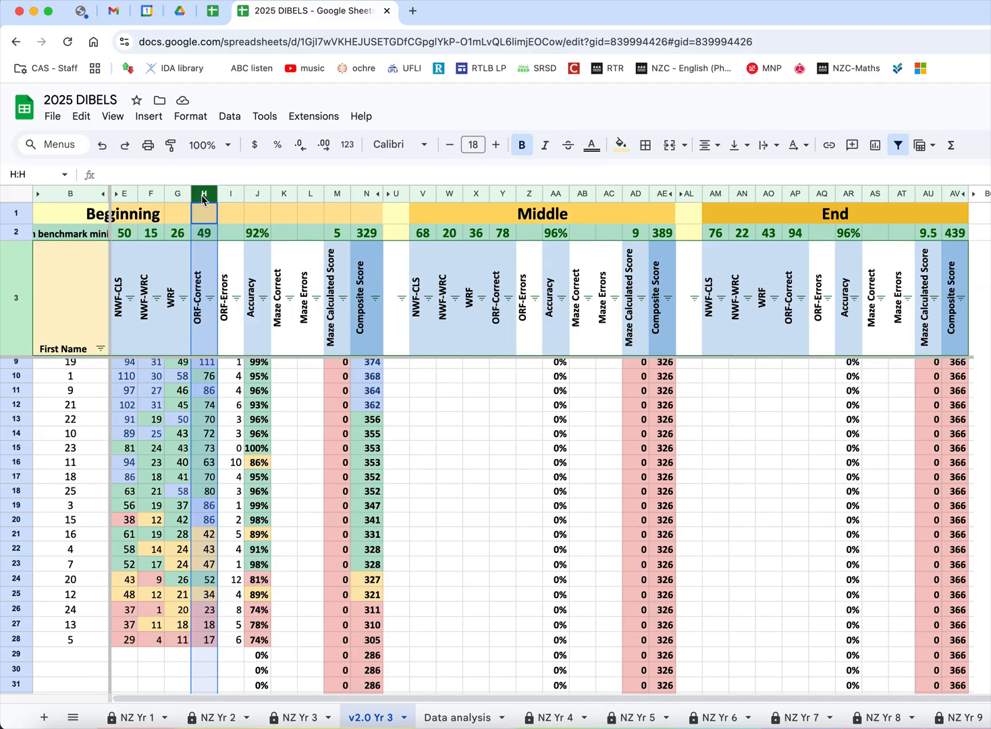
pyautogui.rightClick(202, 200)
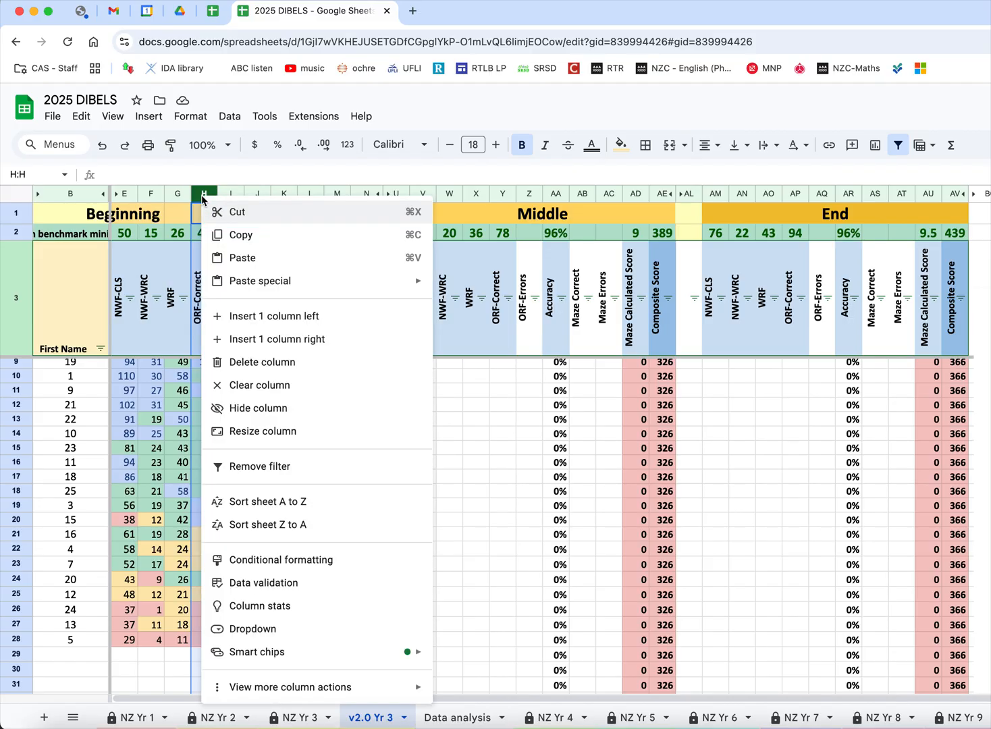
pyautogui.click(284, 523)
pyautogui.click(284, 523)
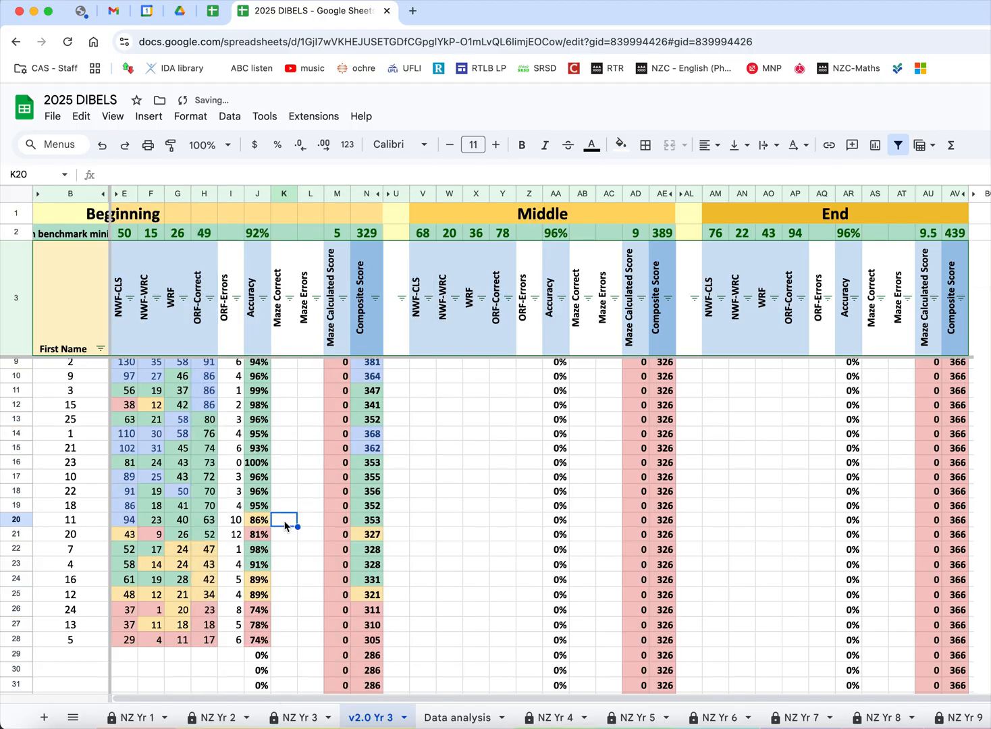
# - Copy the re-sorted student list in B4:B28 and paste it under BOY - ORF wcpm on the Data analysis sheet, starting at B3
pyautogui.scroll(3, 284, 524)
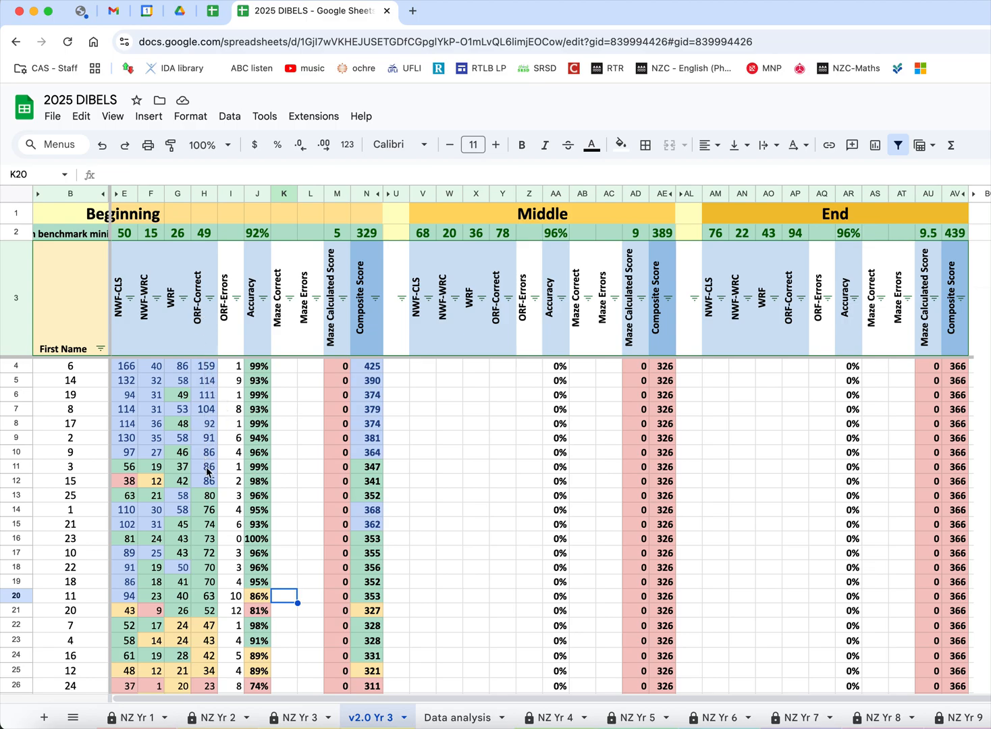
pyautogui.scroll(-3, 206, 493)
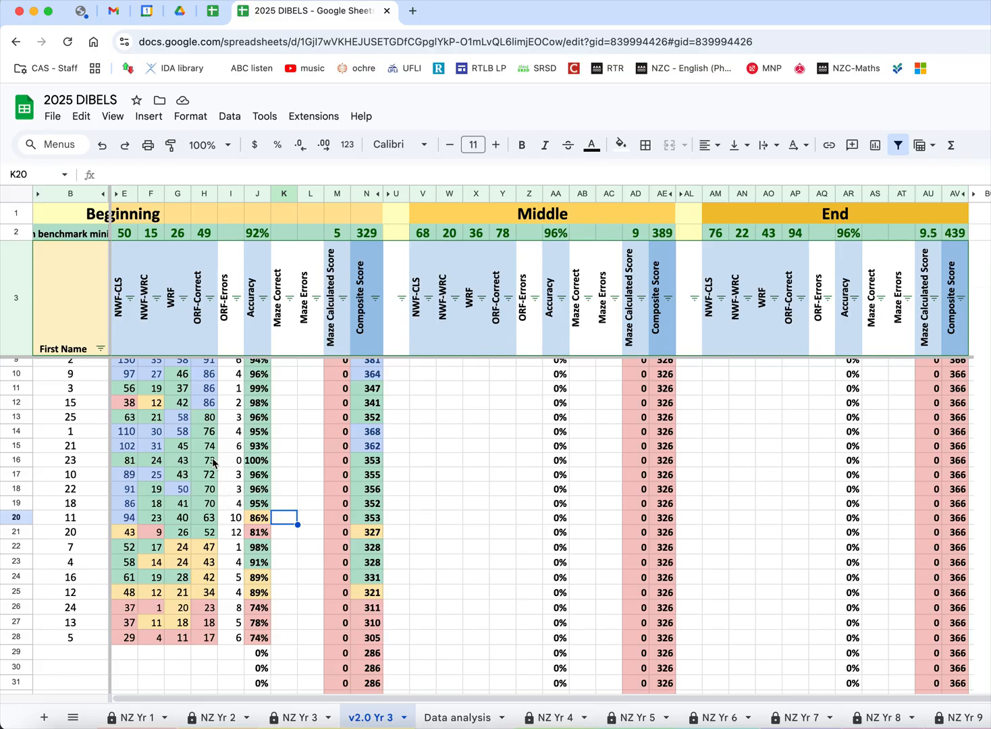
pyautogui.scroll(2, 213, 461)
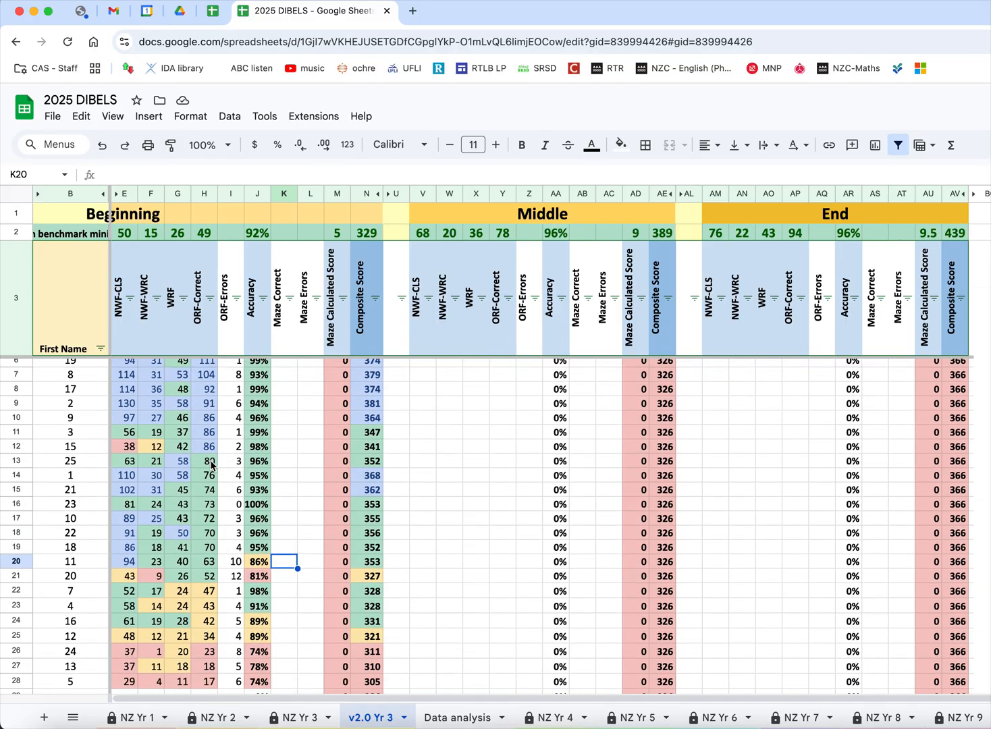
pyautogui.scroll(2, 213, 466)
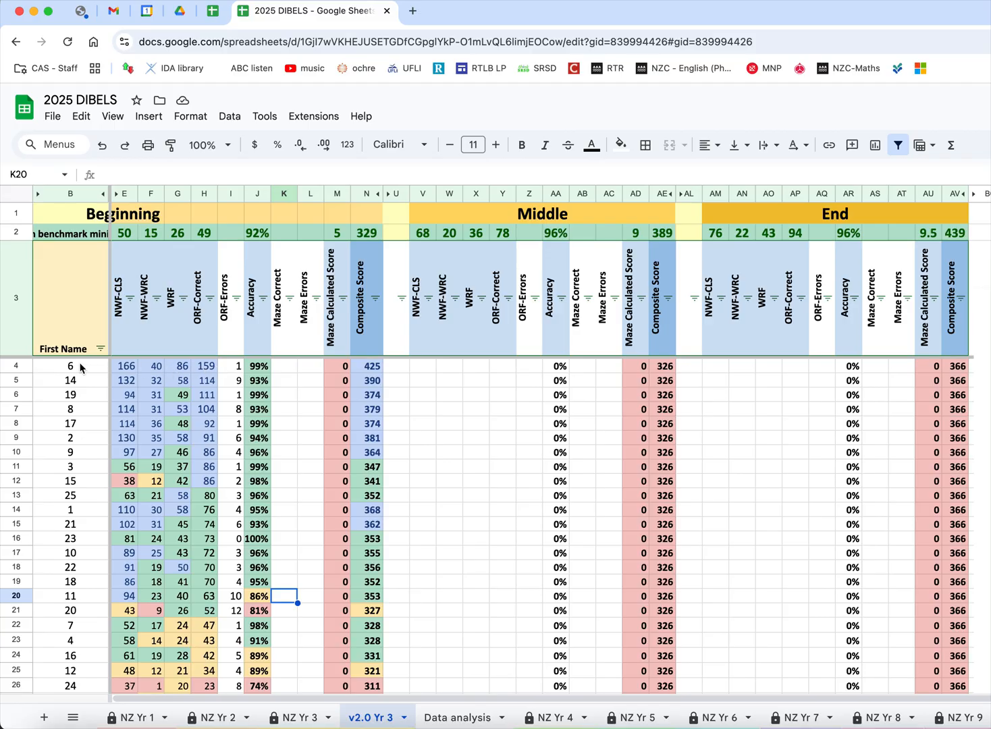
pyautogui.moveTo(79, 367); pyautogui.dragTo(80, 627)
pyautogui.rightClick(82, 624)
pyautogui.click(150, 157)
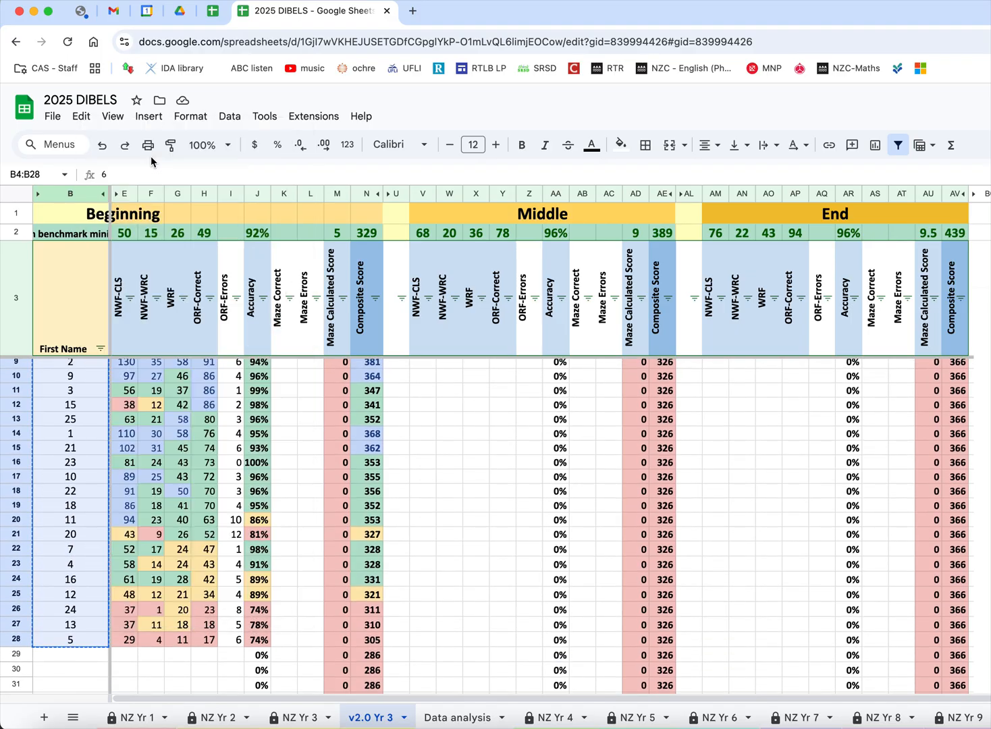
pyautogui.click(467, 717)
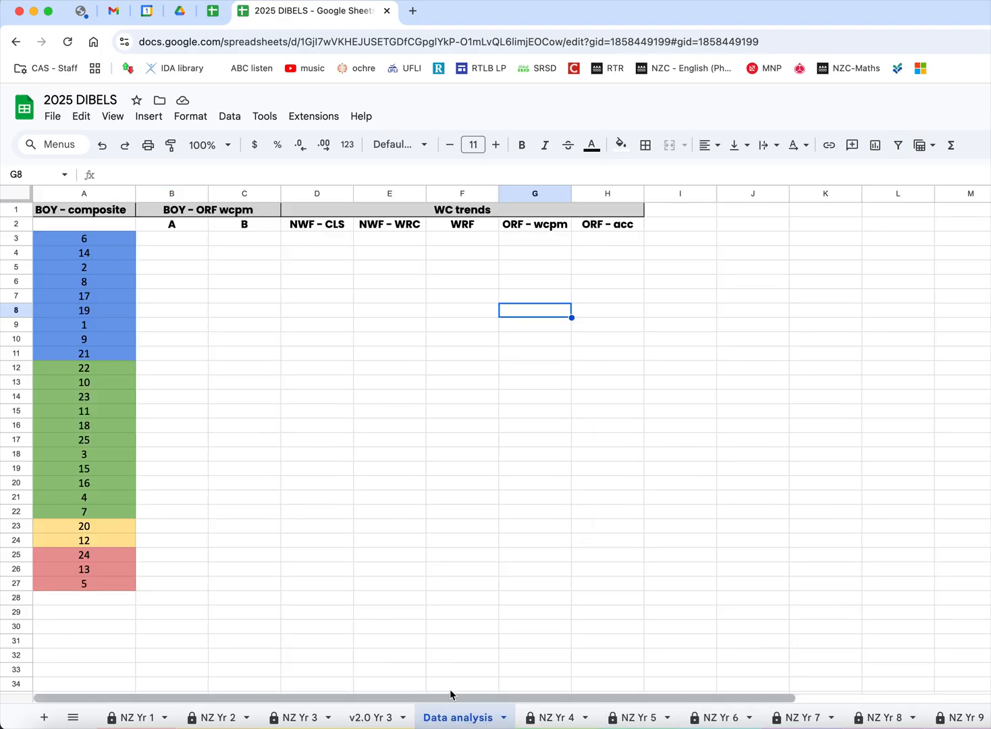
pyautogui.click(199, 240)
pyautogui.rightClick(193, 239)
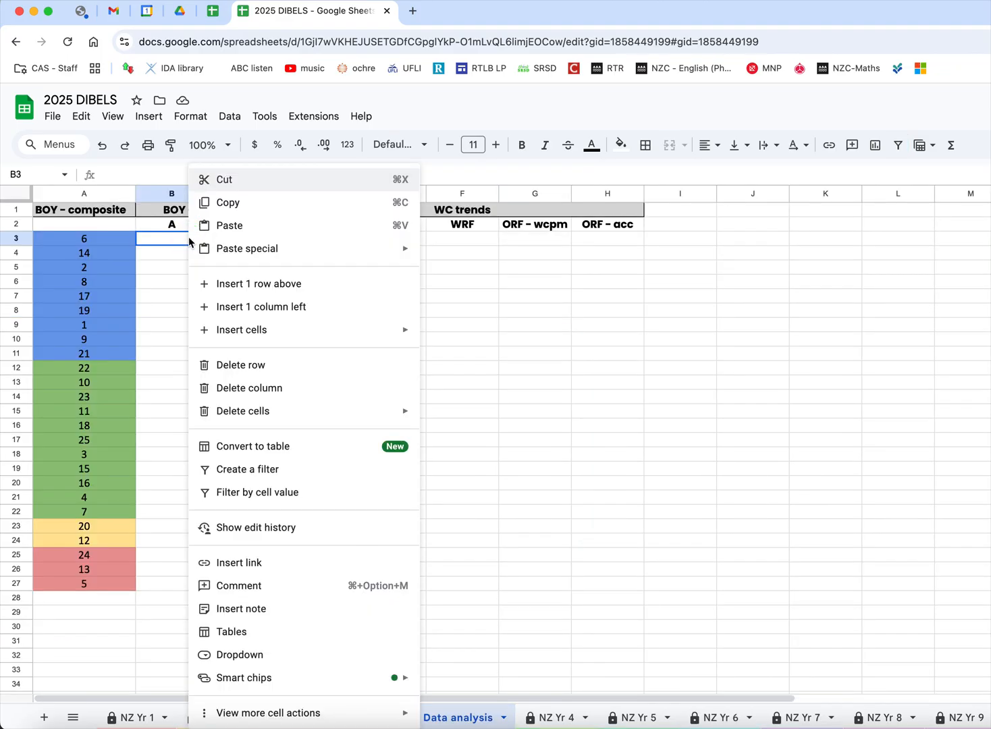
pyautogui.click(253, 231)
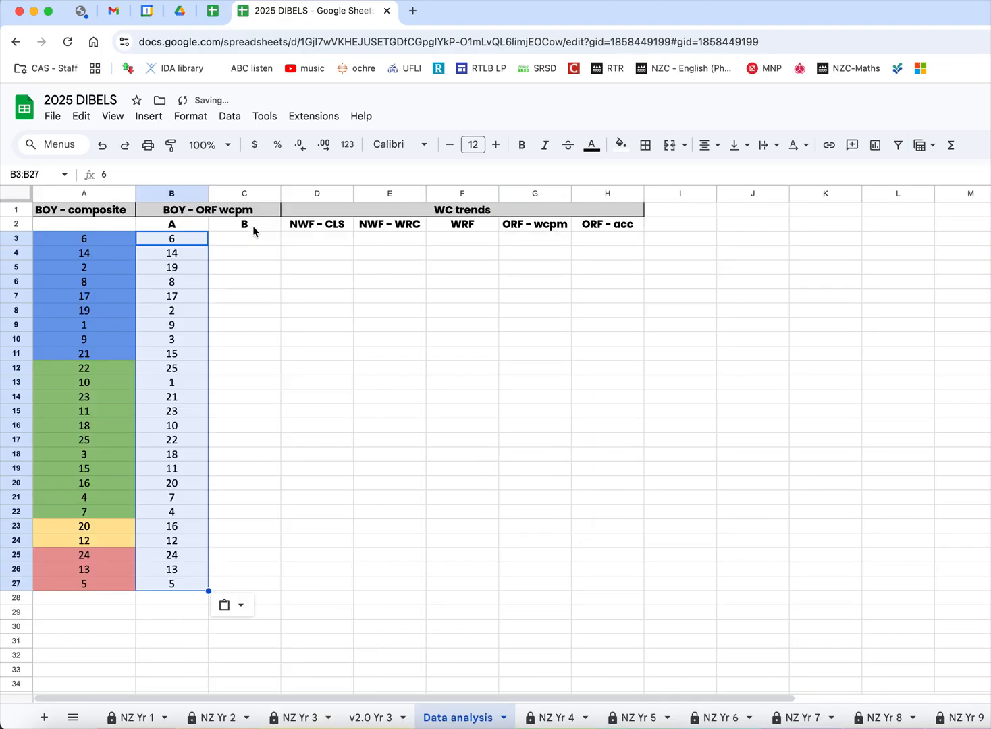
pyautogui.click(252, 270)
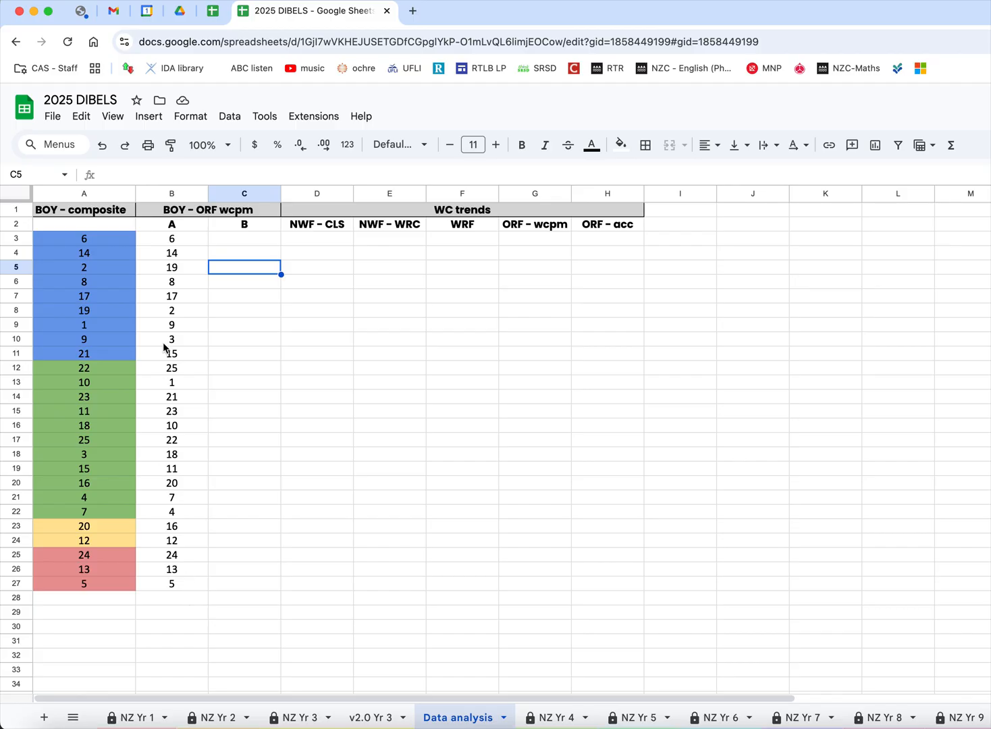
# - Count down the student list in column B from B3 to locate the halfway point of the class
pyautogui.click(192, 239)
pyautogui.press('Down')
pyautogui.press('Down')
pyautogui.press('Down')
pyautogui.press('Down')
pyautogui.press('Down')
pyautogui.press('Down')
pyautogui.press('Down')
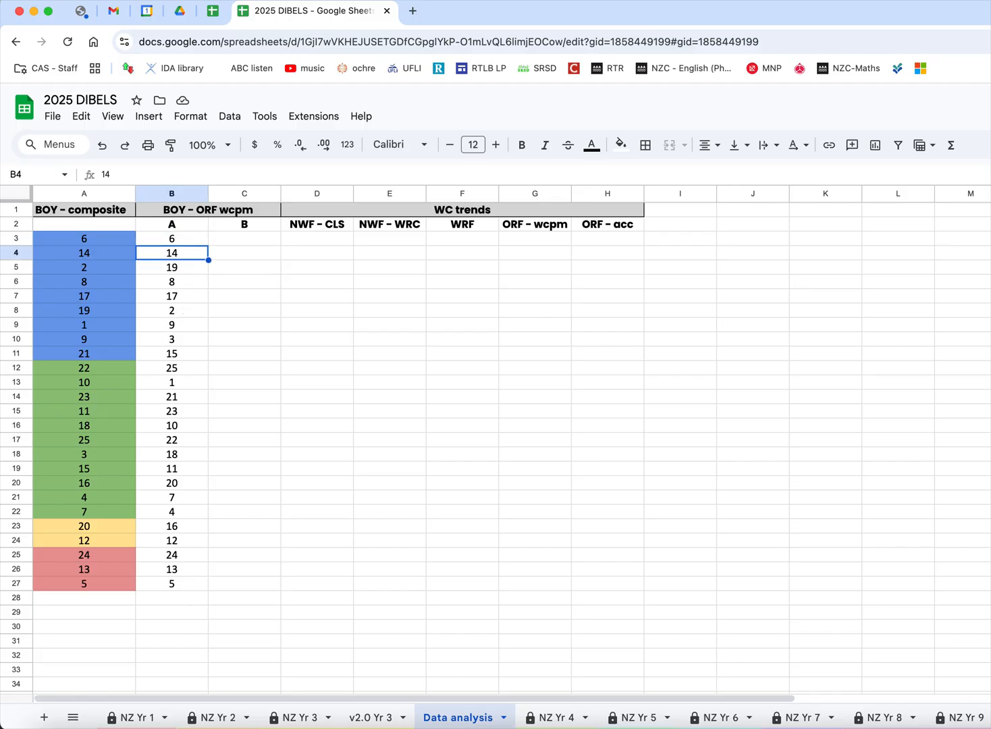
pyautogui.press('Down')
pyautogui.press('Down')
pyautogui.press('Down')
pyautogui.press('Down')
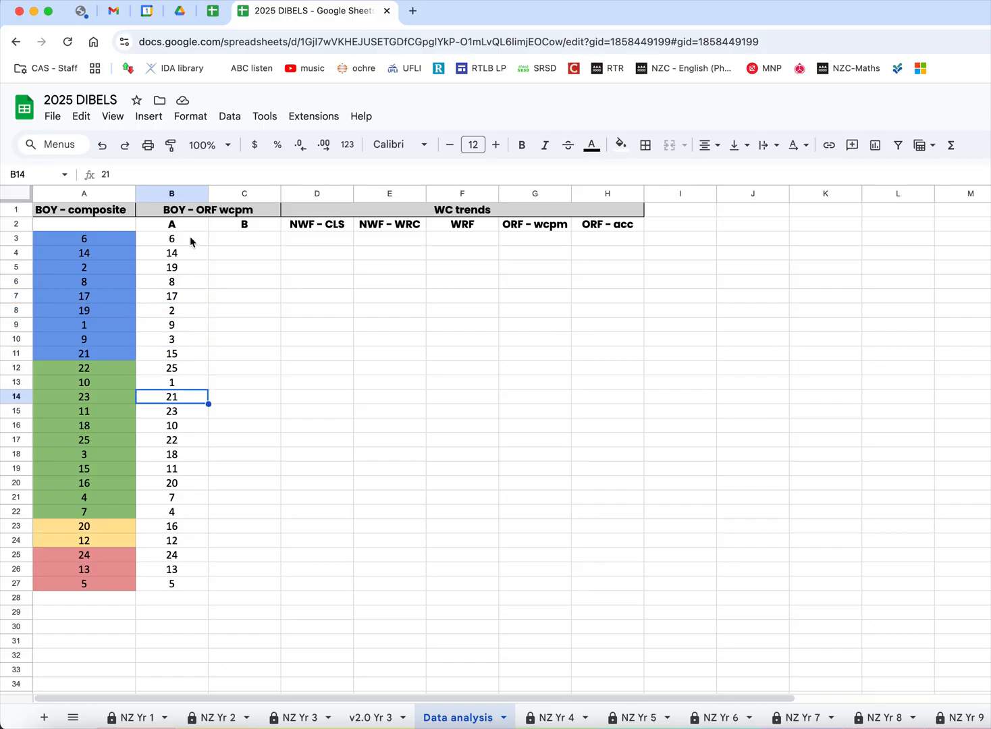
pyautogui.press('Down')
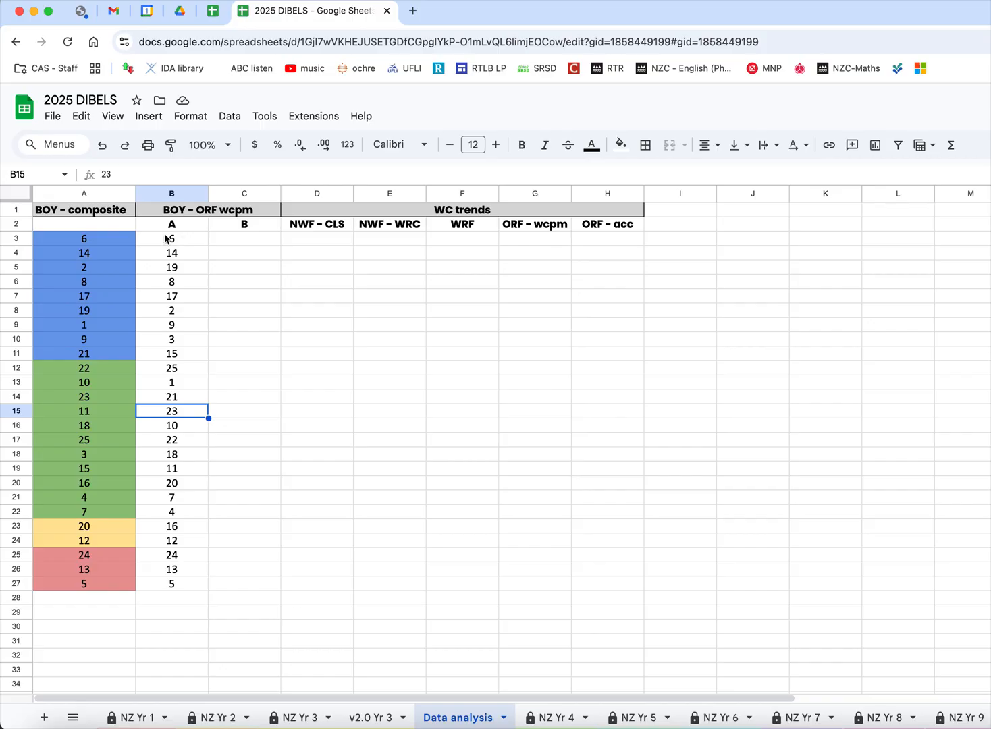
pyautogui.moveTo(175, 240); pyautogui.dragTo(179, 411)
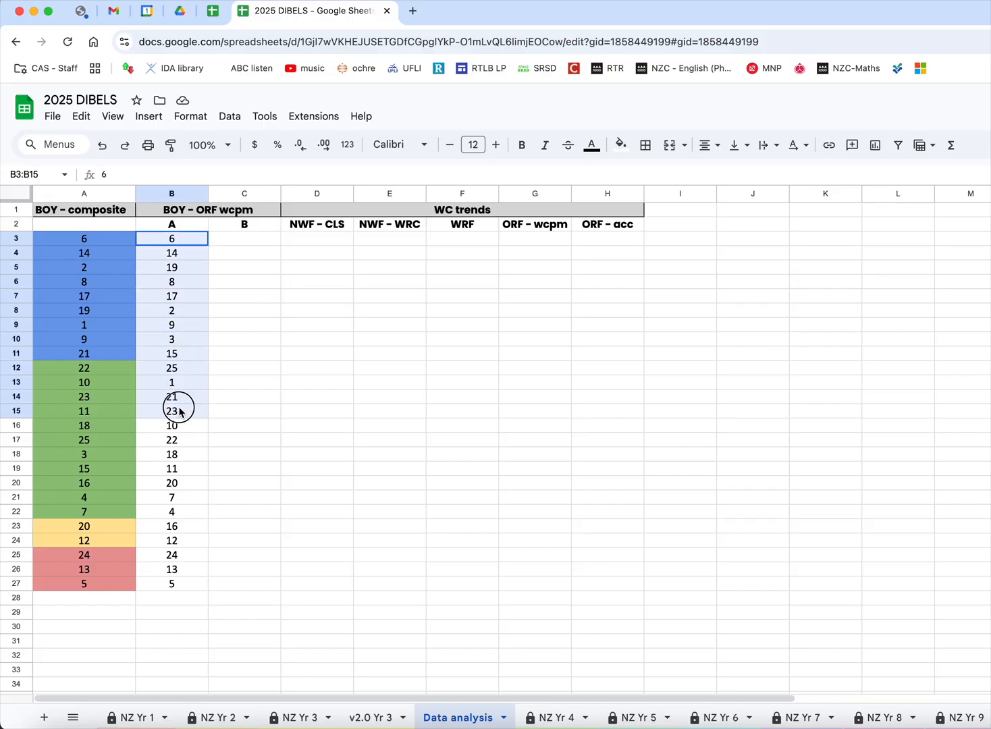
pyautogui.click(172, 408)
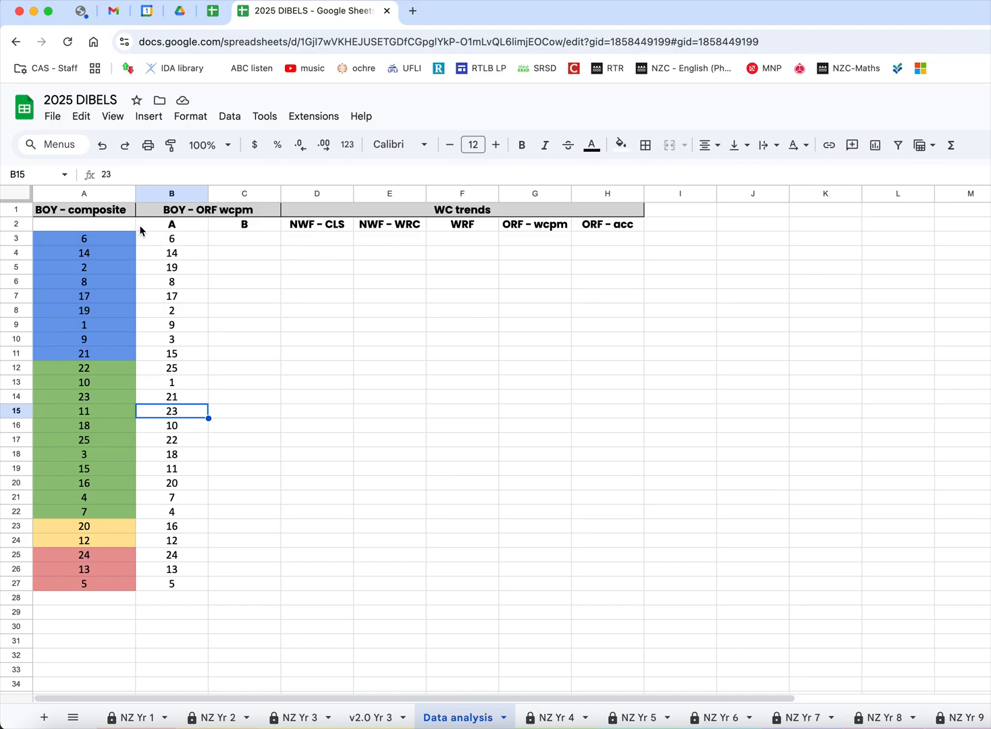
# - Copy the lower half of the ORF student list, B16:B27, into the B group column starting at C3
pyautogui.moveTo(166, 424); pyautogui.dragTo(171, 583)
pyautogui.press('super+c')
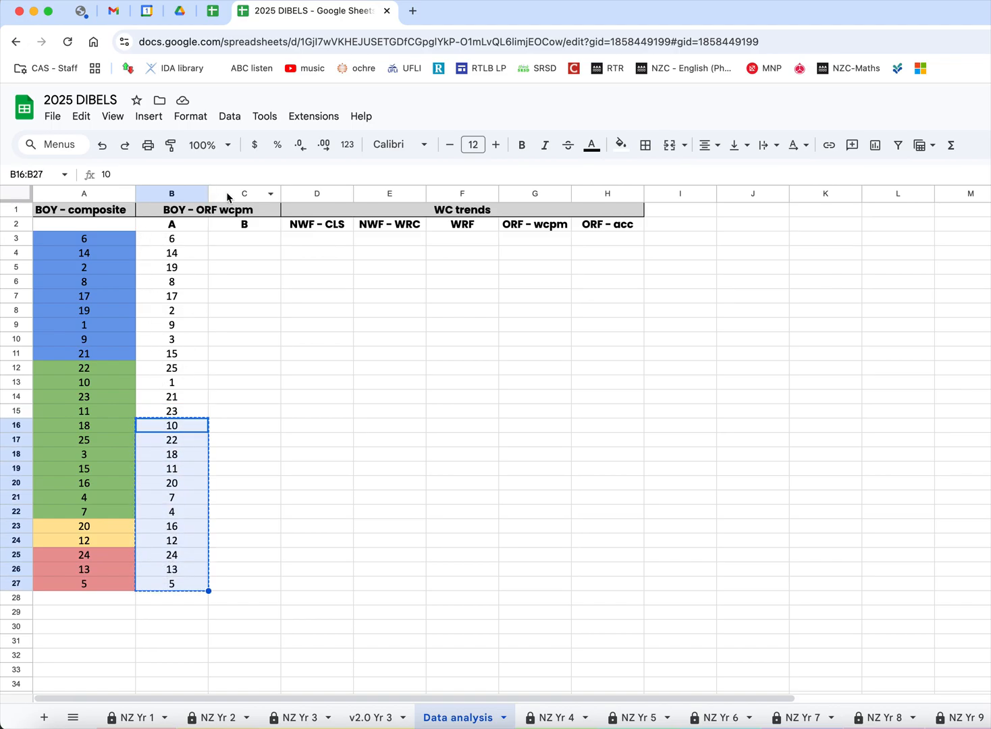
pyautogui.click(262, 235)
pyautogui.press('super+v')
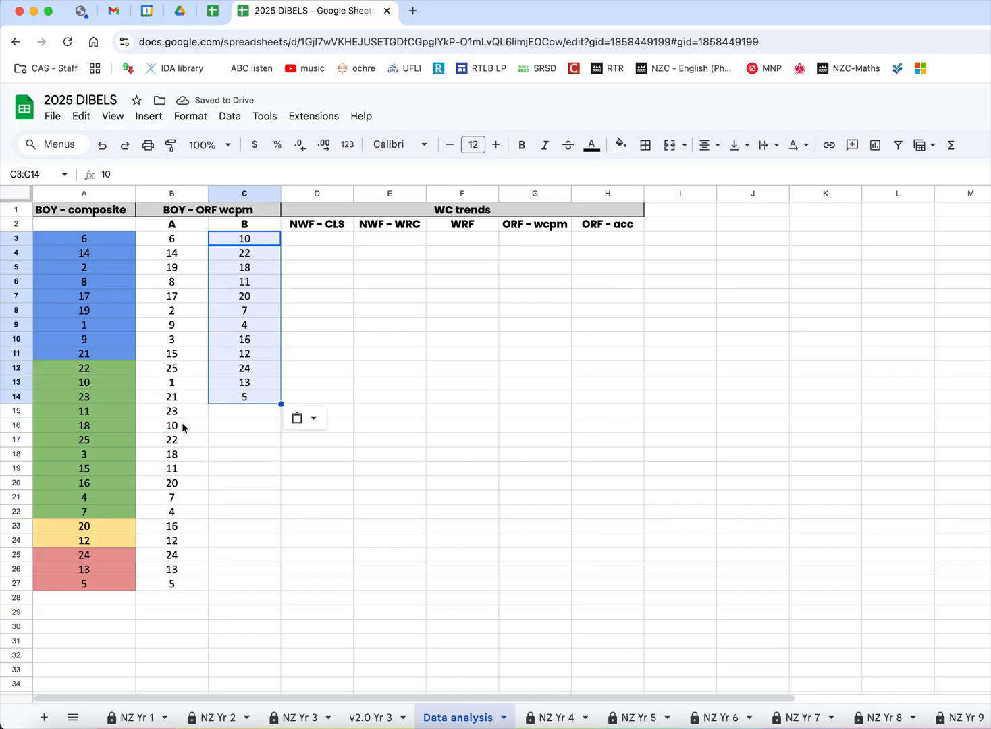
# - Delete the duplicated lower-half students from B16:B27 in the A group column
pyautogui.moveTo(181, 423); pyautogui.dragTo(171, 584)
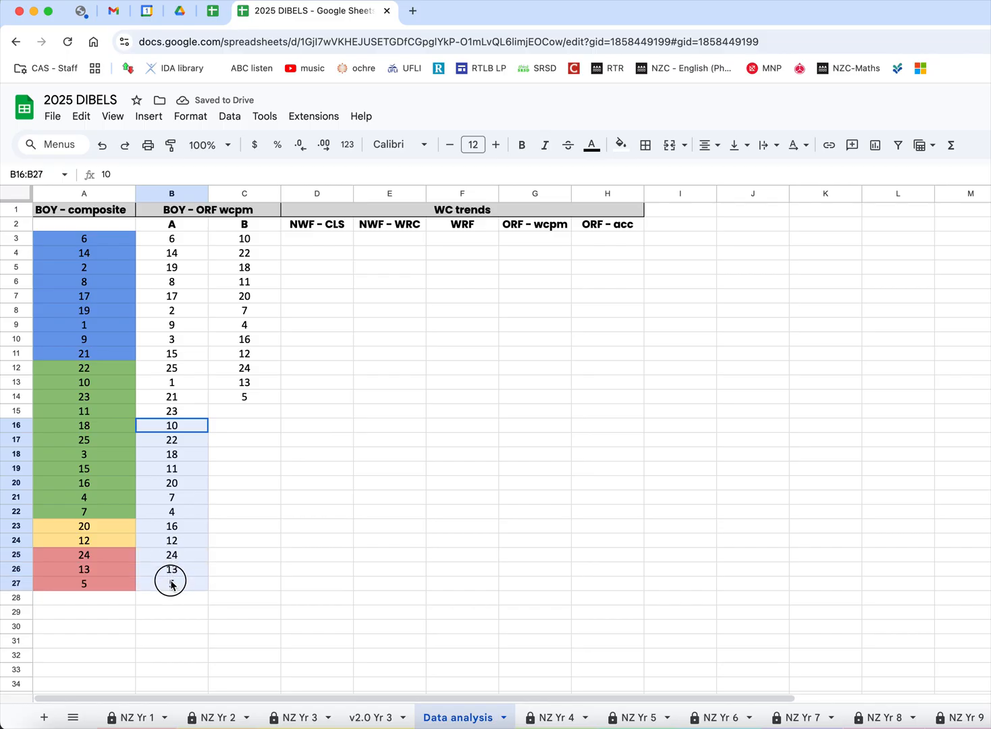
pyautogui.press('Delete')
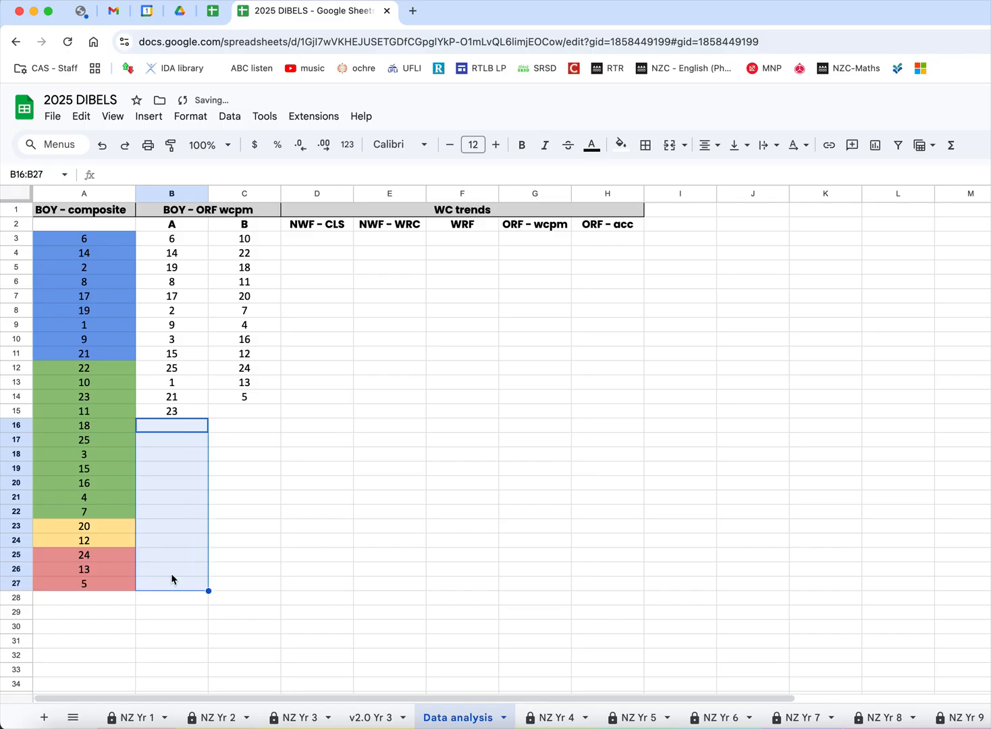
pyautogui.click(276, 407)
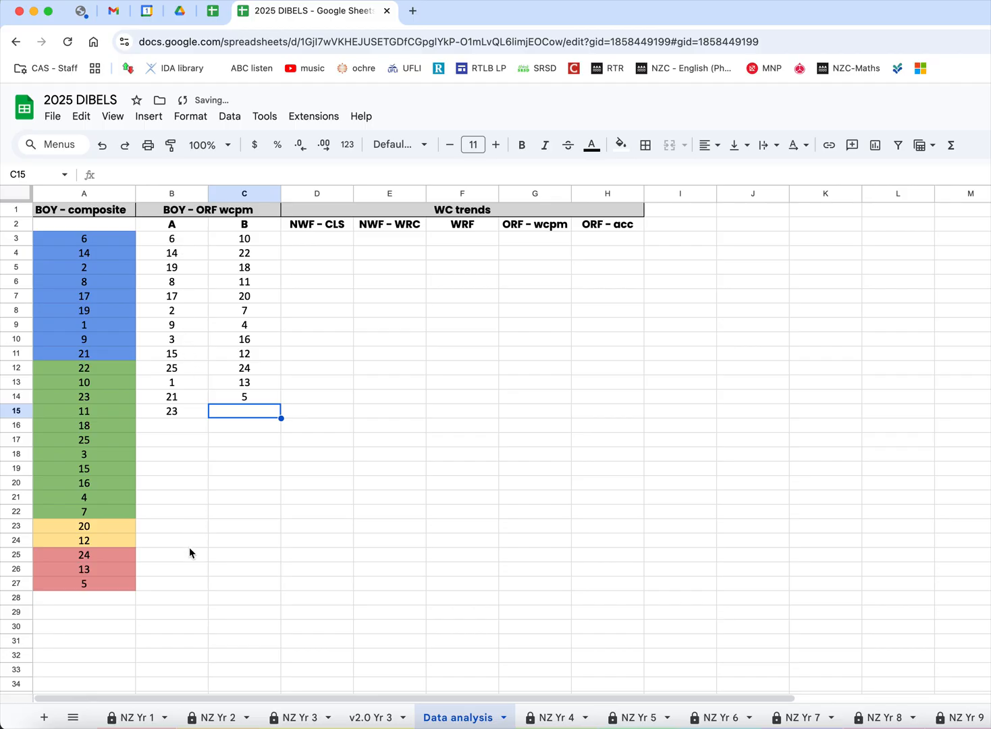
pyautogui.click(153, 426)
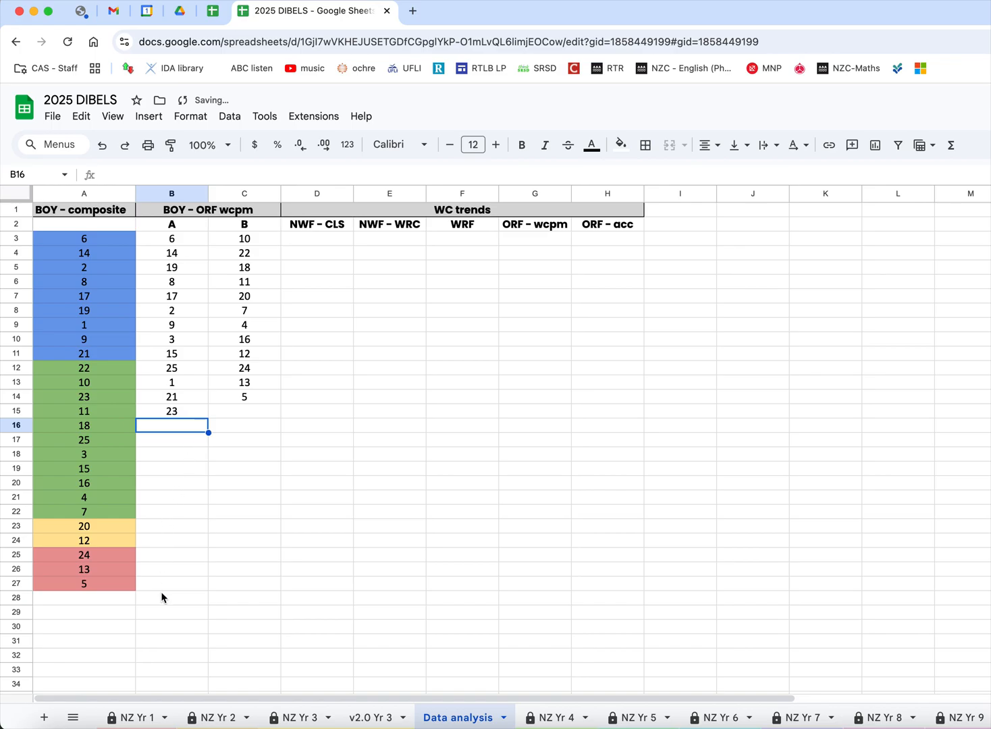
# - Review the ORF groups A and B, and check the top-half students' Beginning accuracy in J4:J16 on the v2.0 Yr 3 sheet
pyautogui.moveTo(256, 309); pyautogui.dragTo(255, 343)
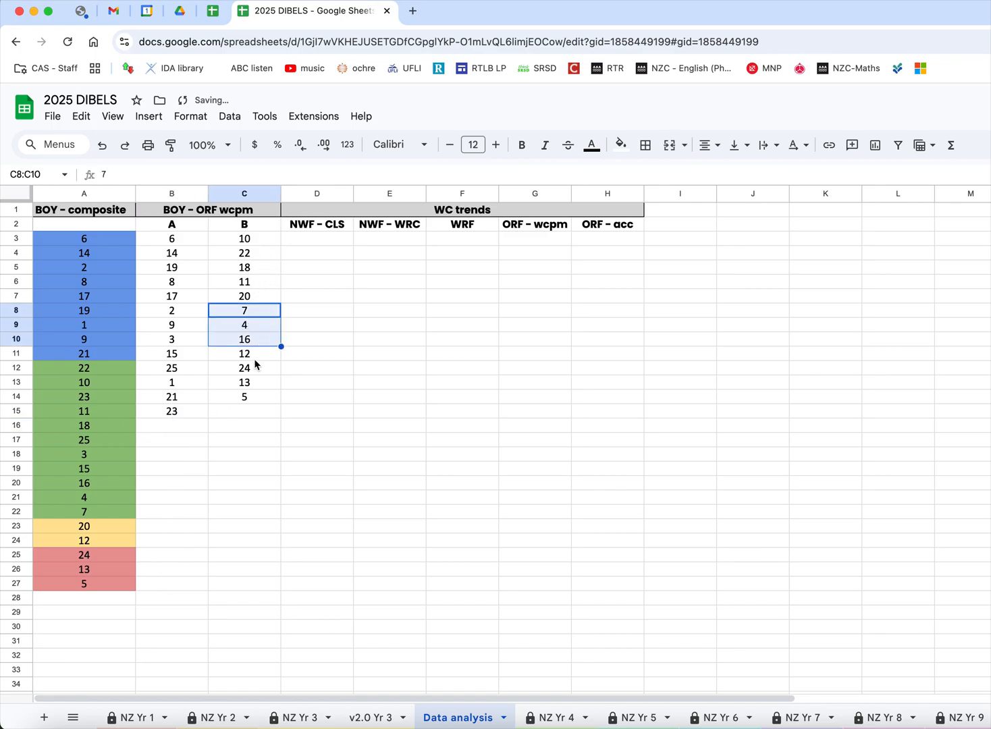
pyautogui.click(260, 400)
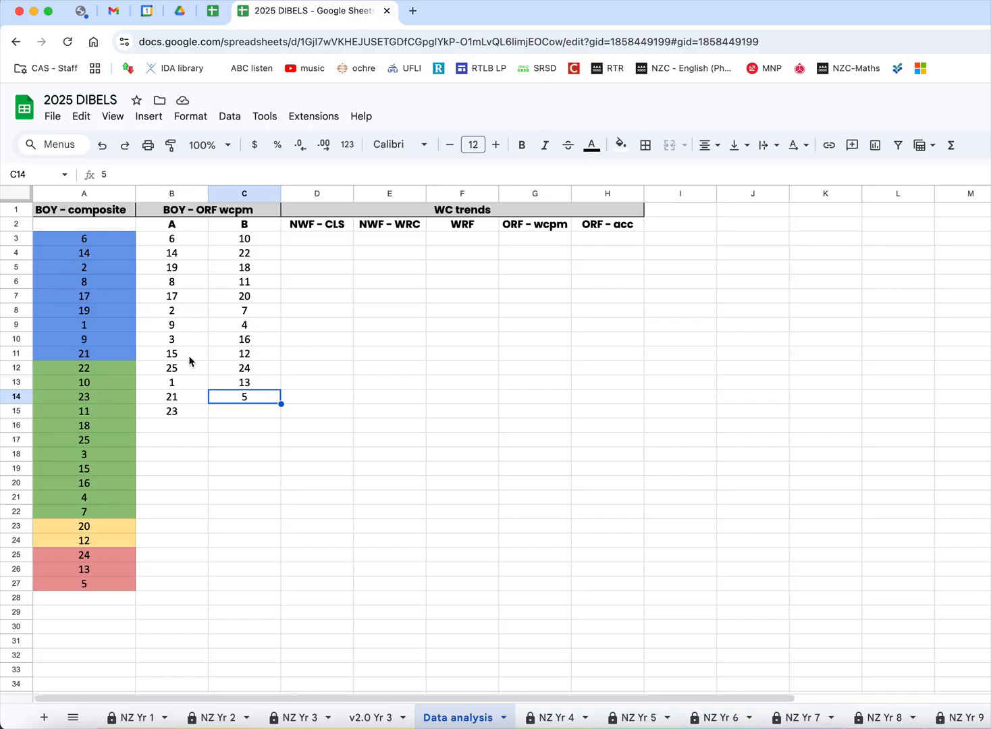
pyautogui.click(191, 416)
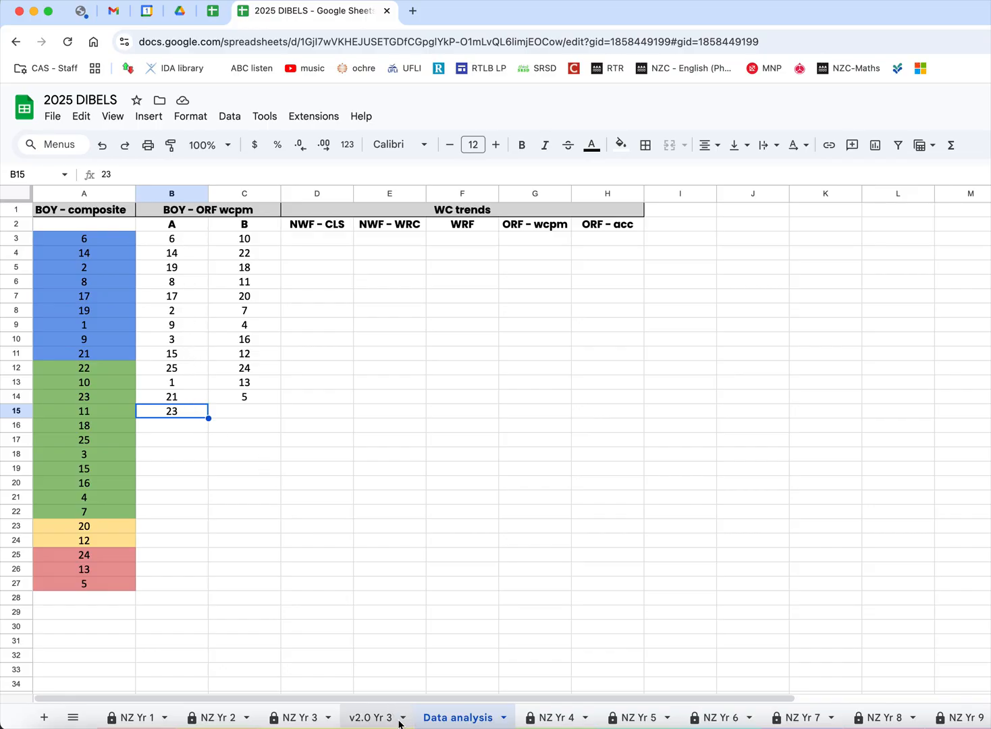
pyautogui.click(371, 718)
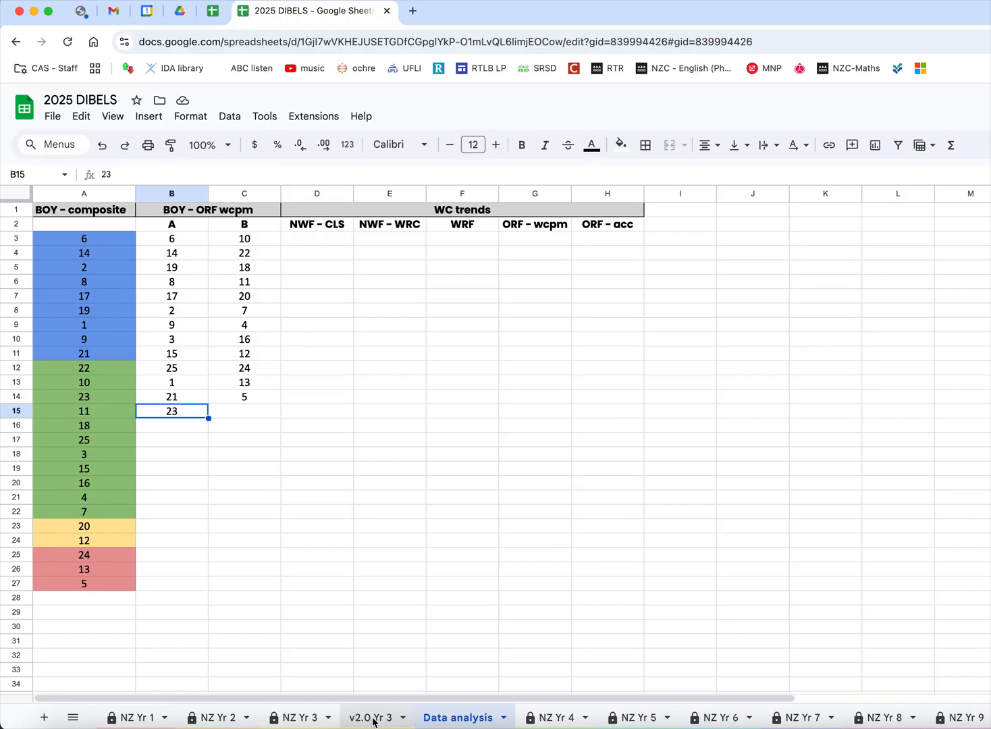
pyautogui.scroll(3, 300, 511)
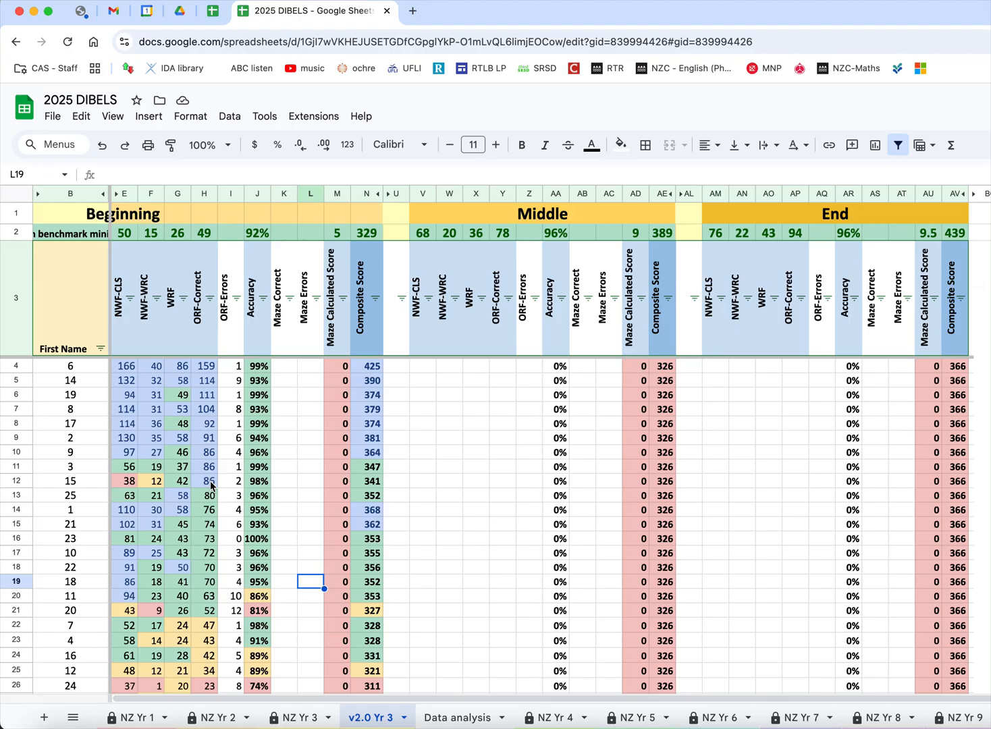
pyautogui.click(267, 544)
pyautogui.moveTo(259, 366); pyautogui.dragTo(261, 538)
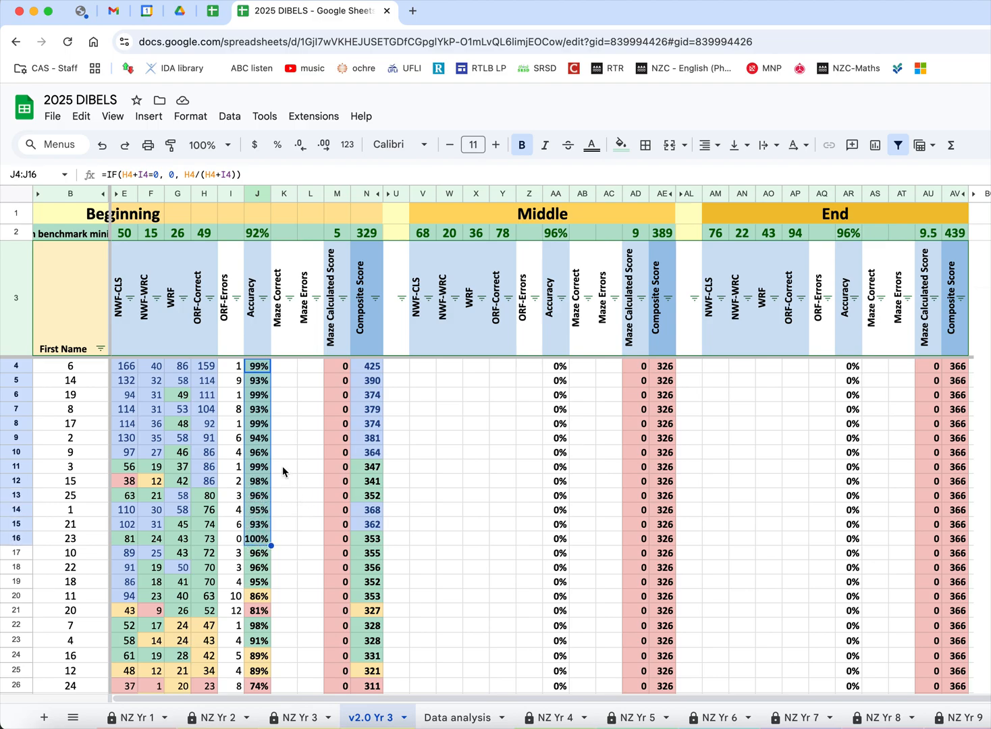
pyautogui.click(256, 383)
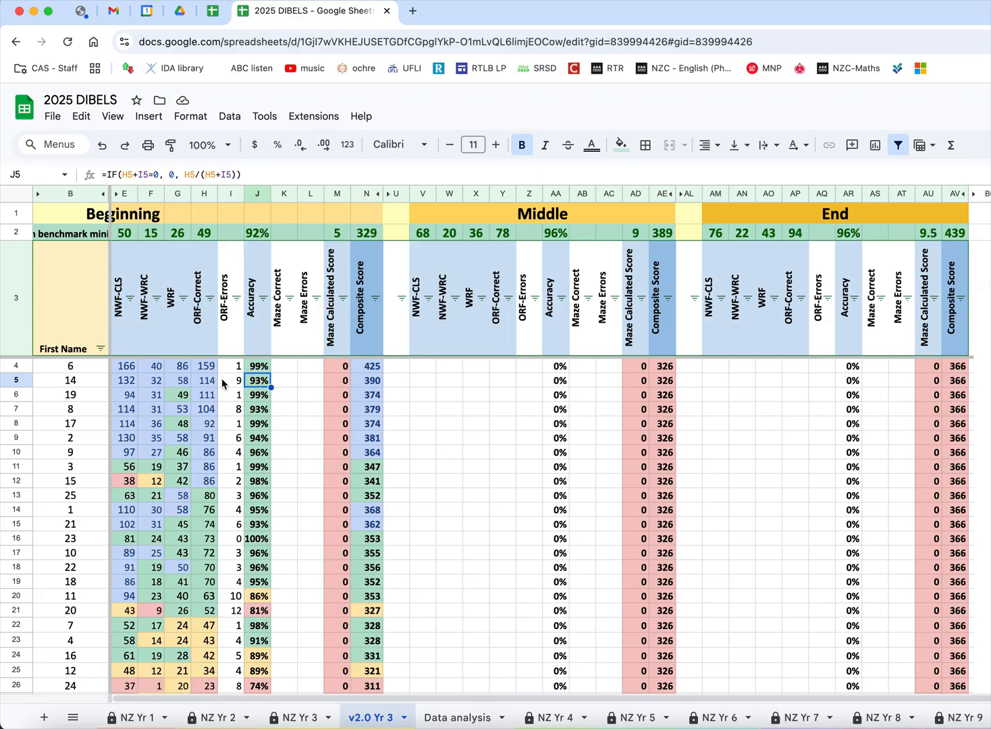
pyautogui.click(267, 370)
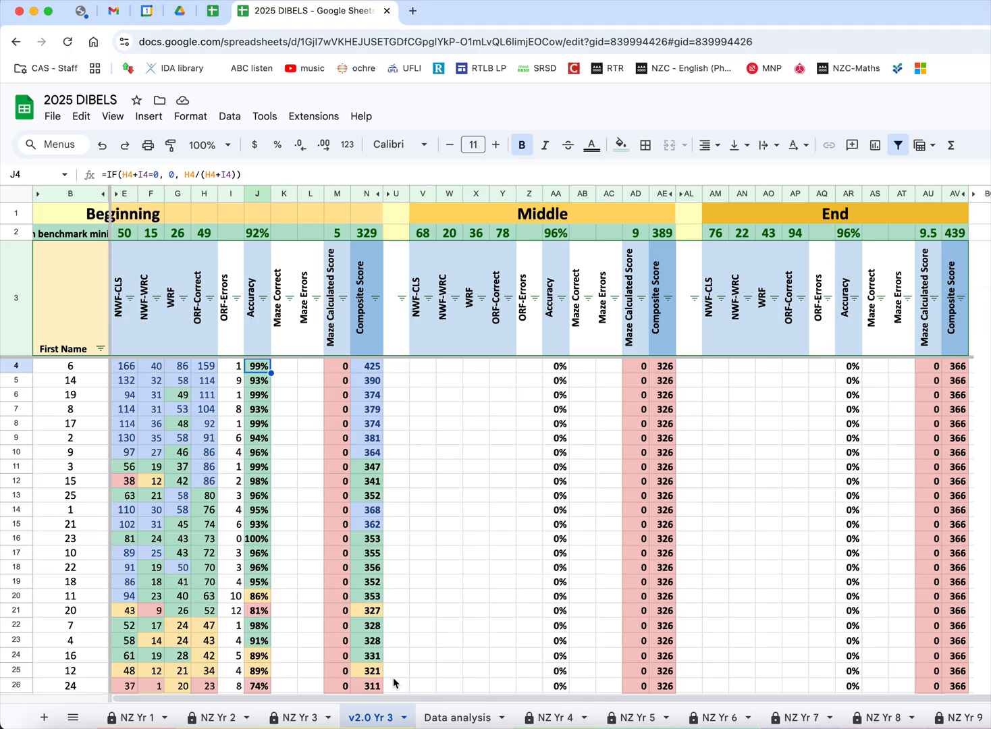
# - Compare the ORF groups on Data analysis with the ORF-Correct scores on v2.0 Yr 3, and select D3 under NWF - CLS
pyautogui.click(455, 717)
pyautogui.click(333, 497)
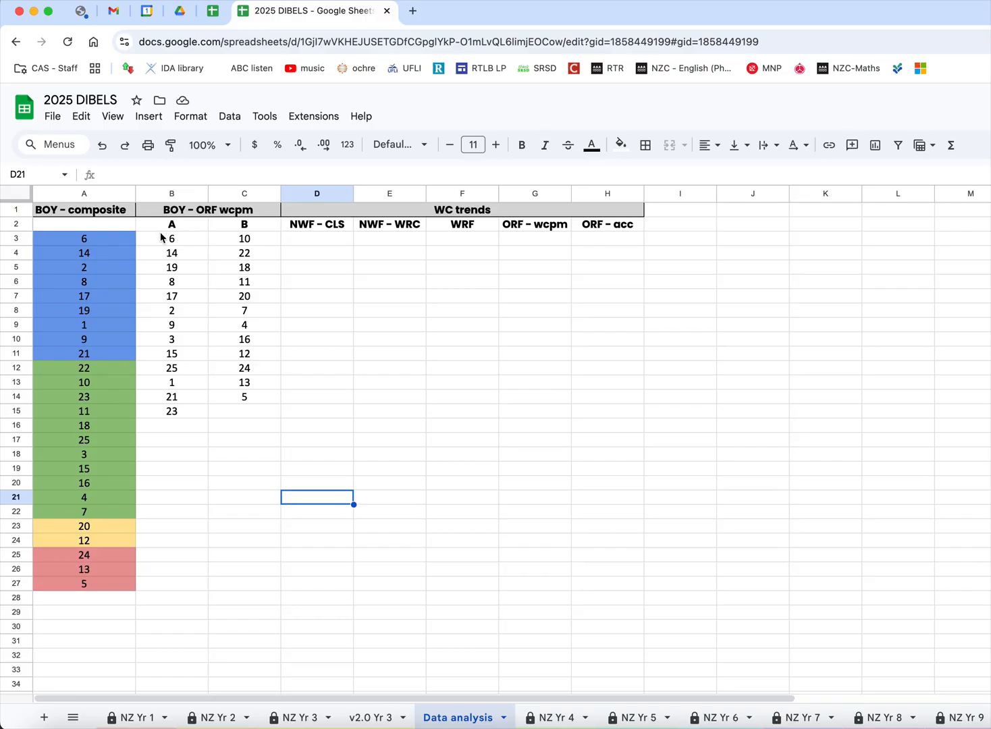
pyautogui.click(370, 719)
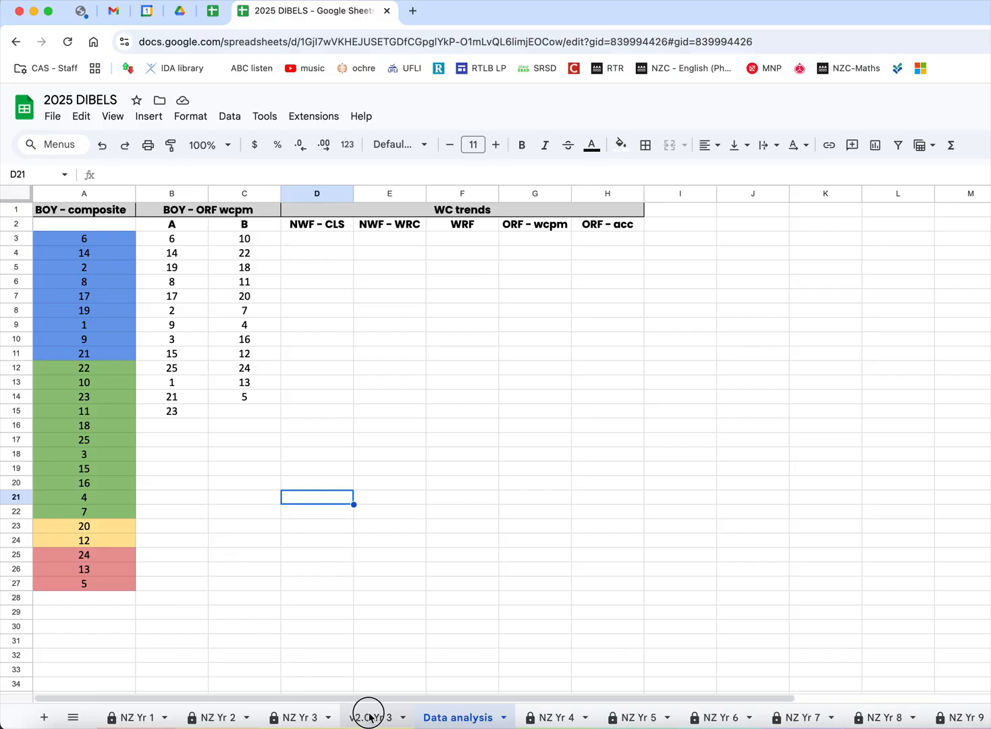
pyautogui.click(212, 368)
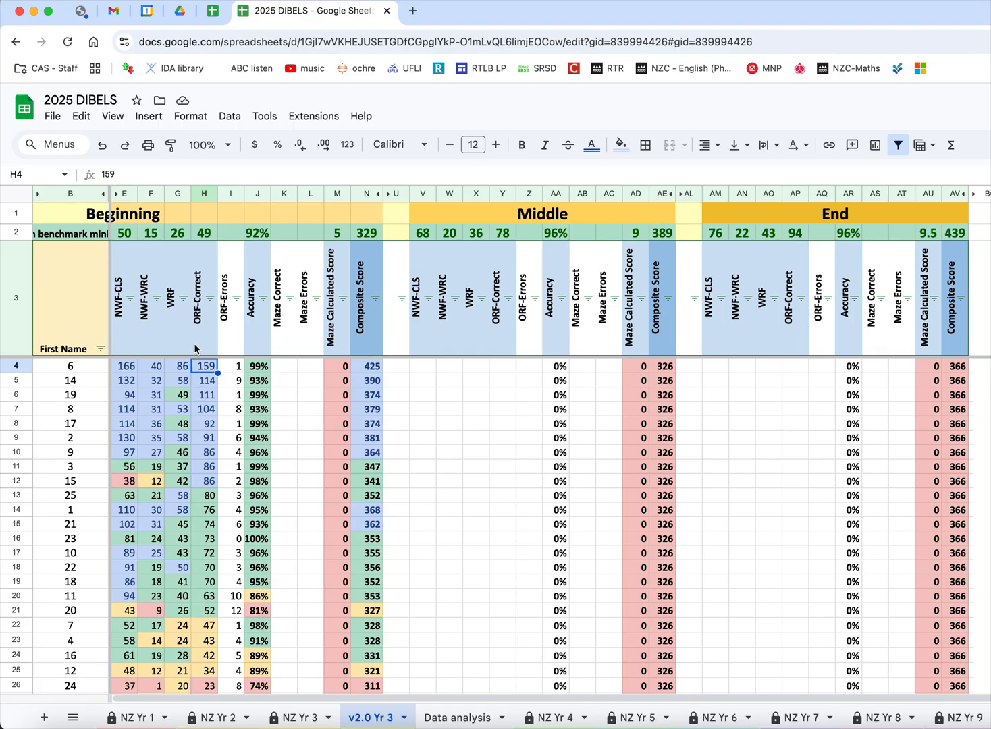
pyautogui.click(446, 717)
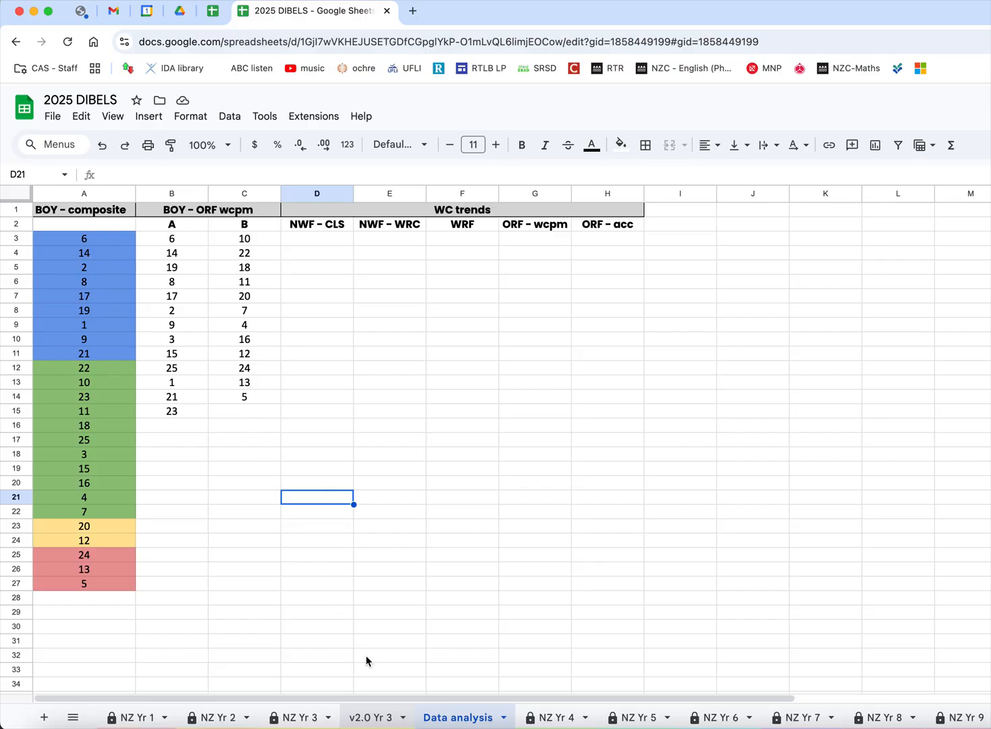
pyautogui.click(369, 717)
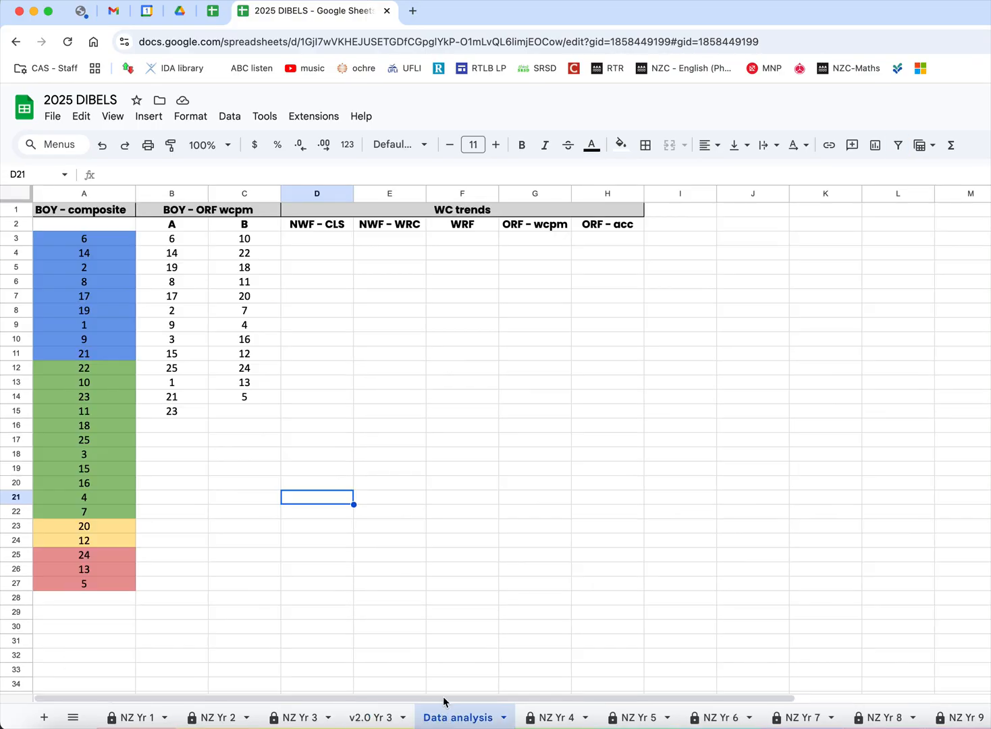
pyautogui.click(449, 718)
pyautogui.click(310, 237)
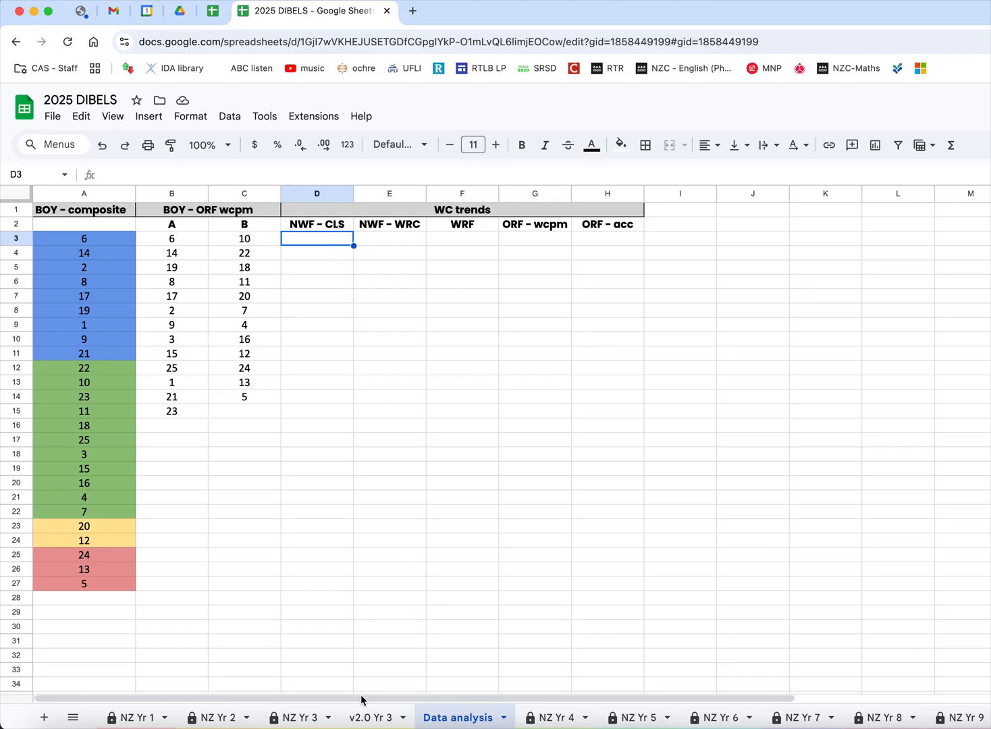
# - Sort the v2.0 Yr 3 sheet by Beginning NWF-CLS in Z to A order and hide the menus to fit more student rows
pyautogui.click(362, 718)
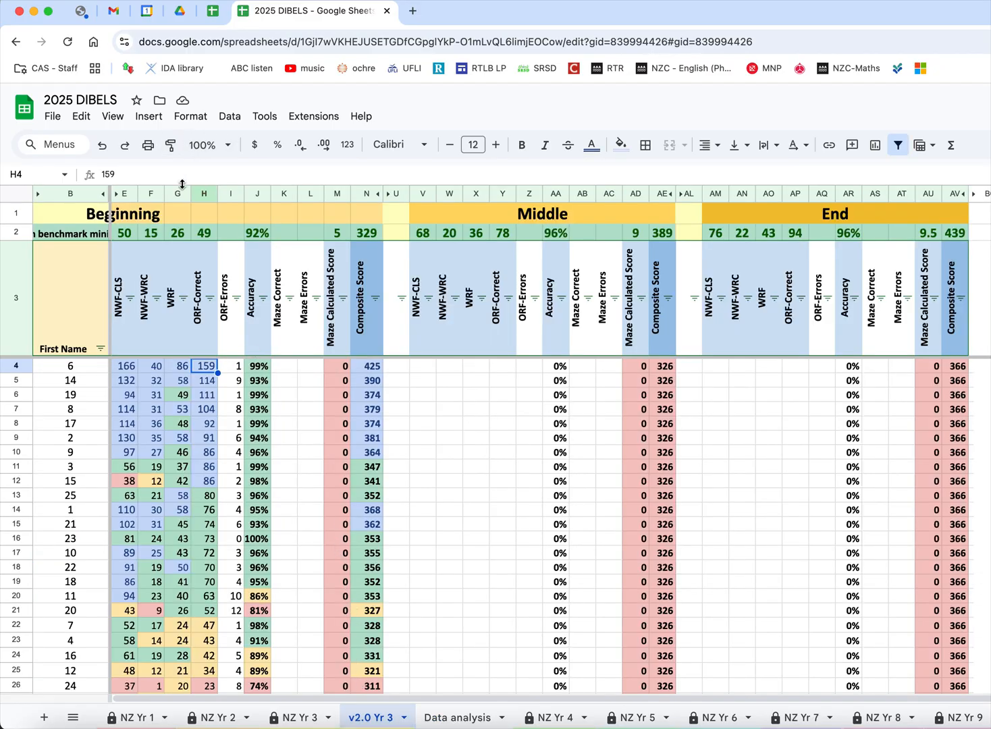
pyautogui.click(122, 193)
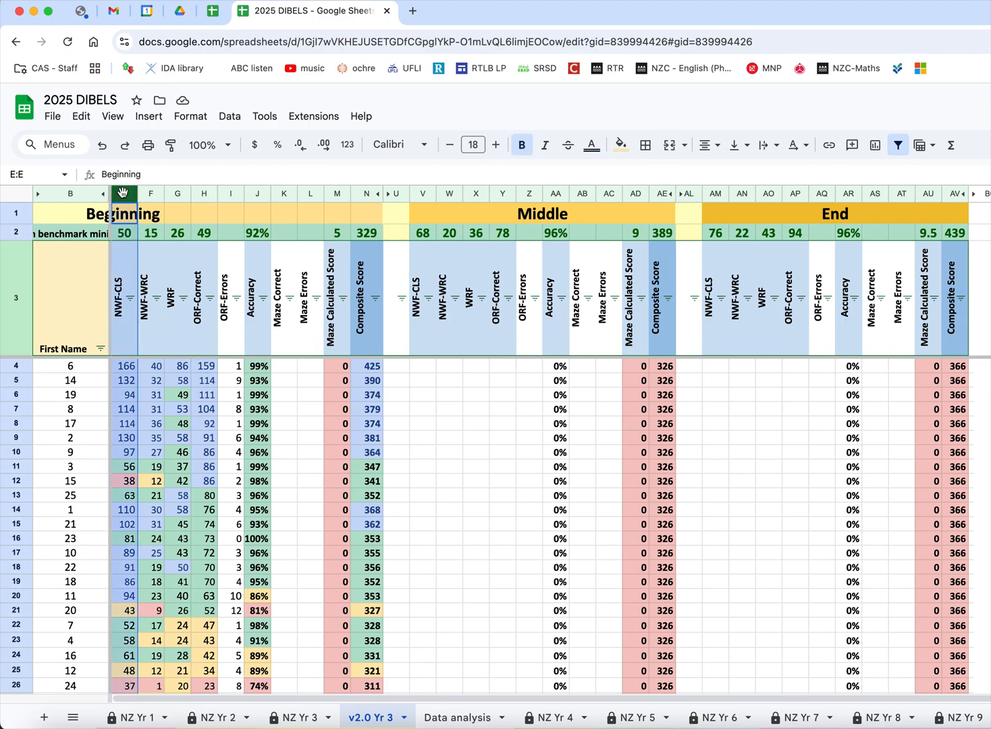
pyautogui.rightClick(123, 198)
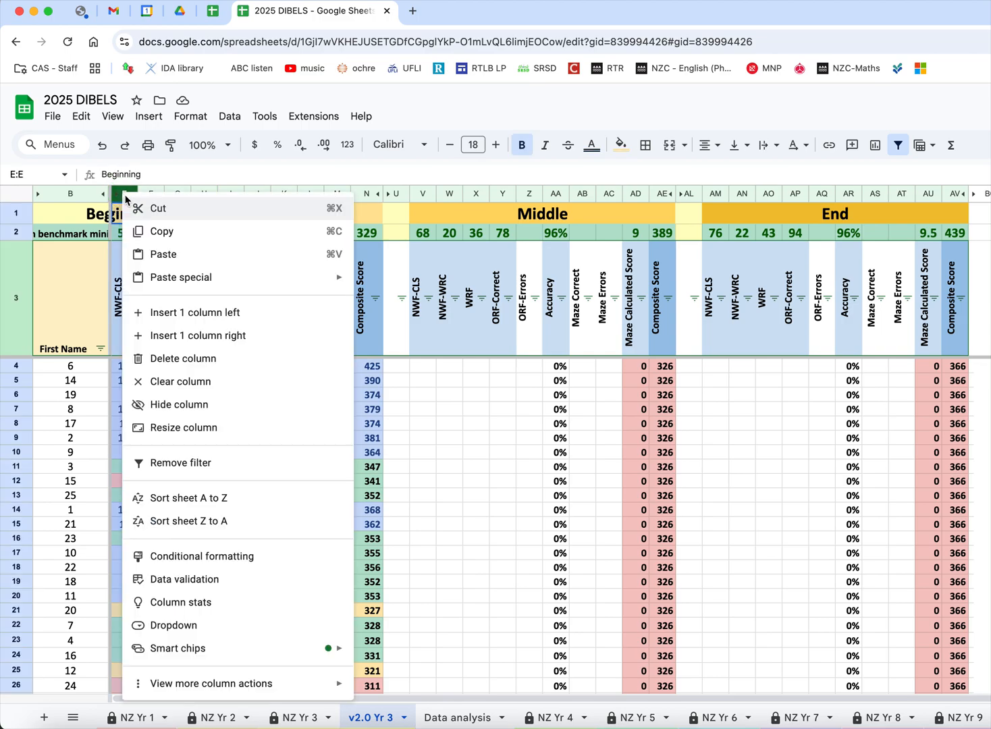
pyautogui.click(245, 525)
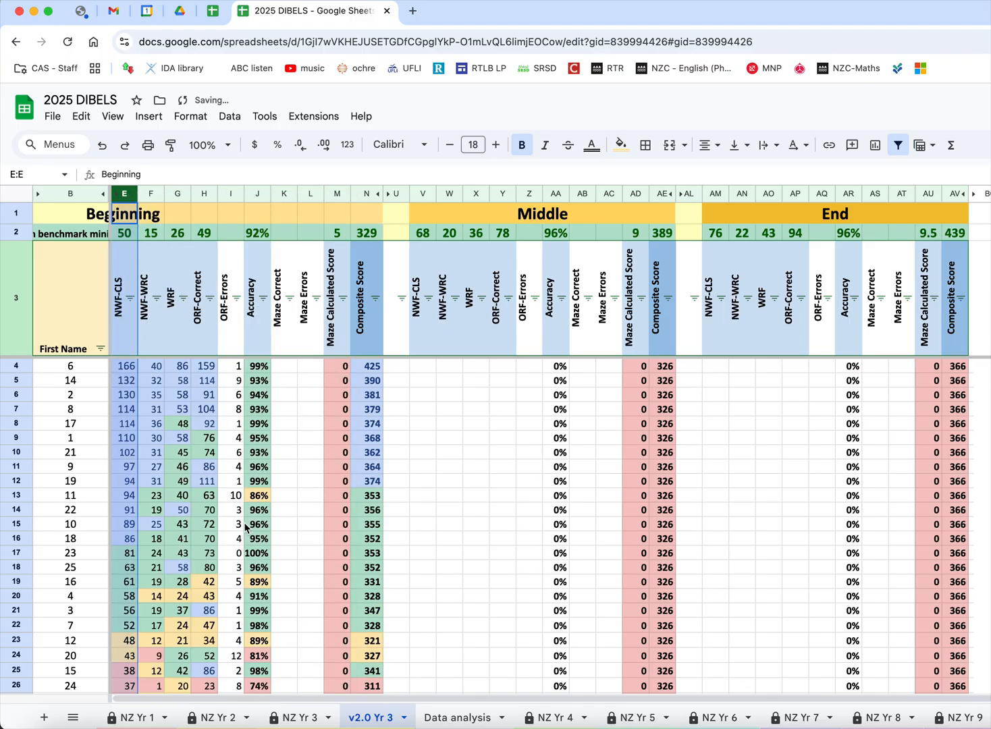
pyautogui.click(244, 524)
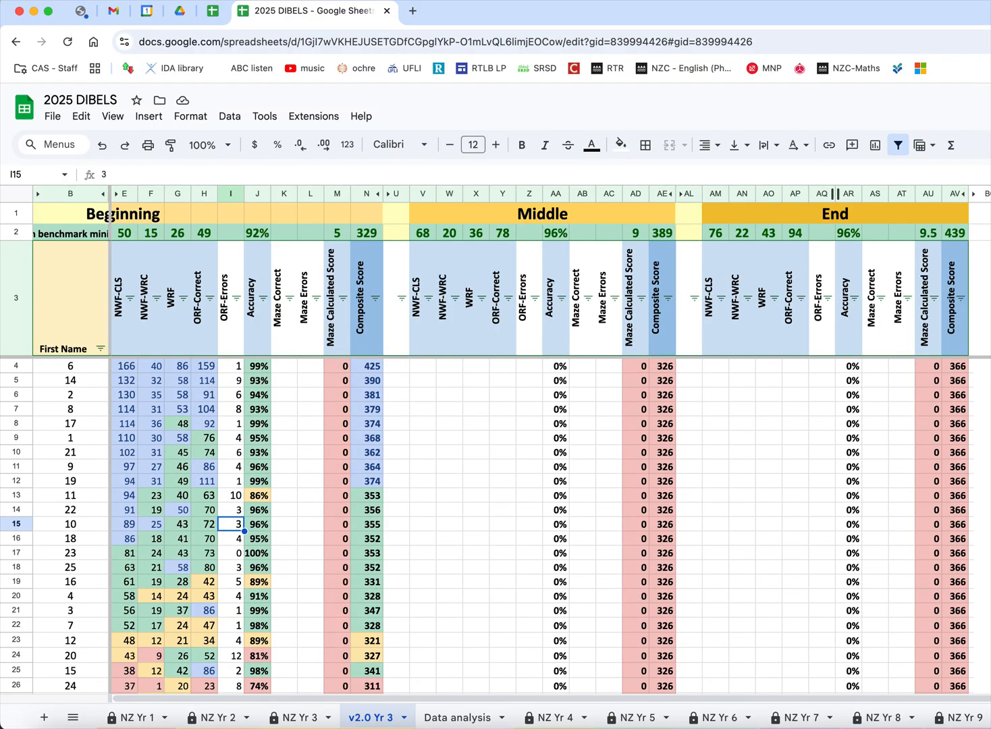
pyautogui.hotkey('ctrl', 'shift', 'f')
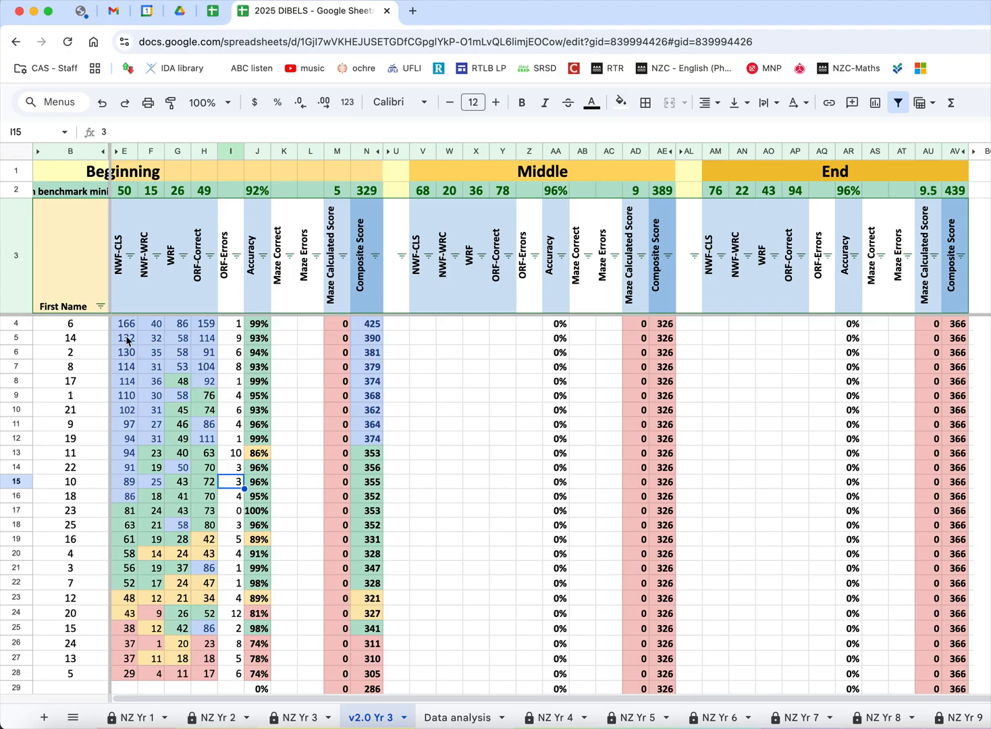
# - Count the students scoring below the Beginning NWF-CLS benchmark of 50, going from E23 down to E28
pyautogui.click(130, 600)
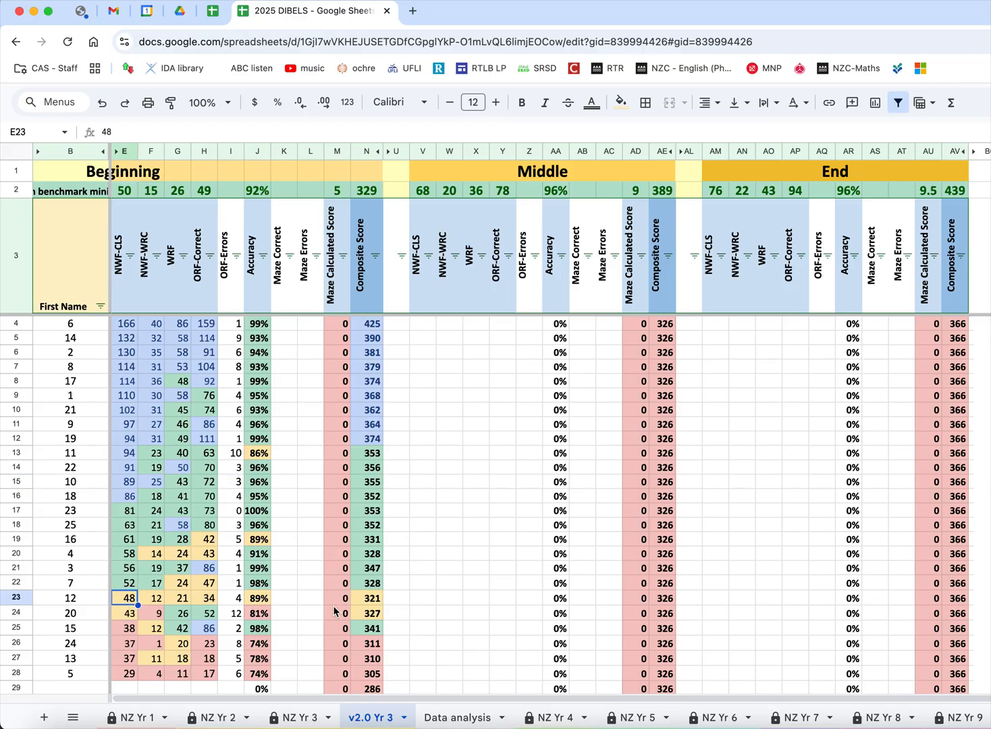
pyautogui.press('Down')
pyautogui.press('Down')
pyautogui.press('Down')
pyautogui.press('Down')
pyautogui.press('Down')
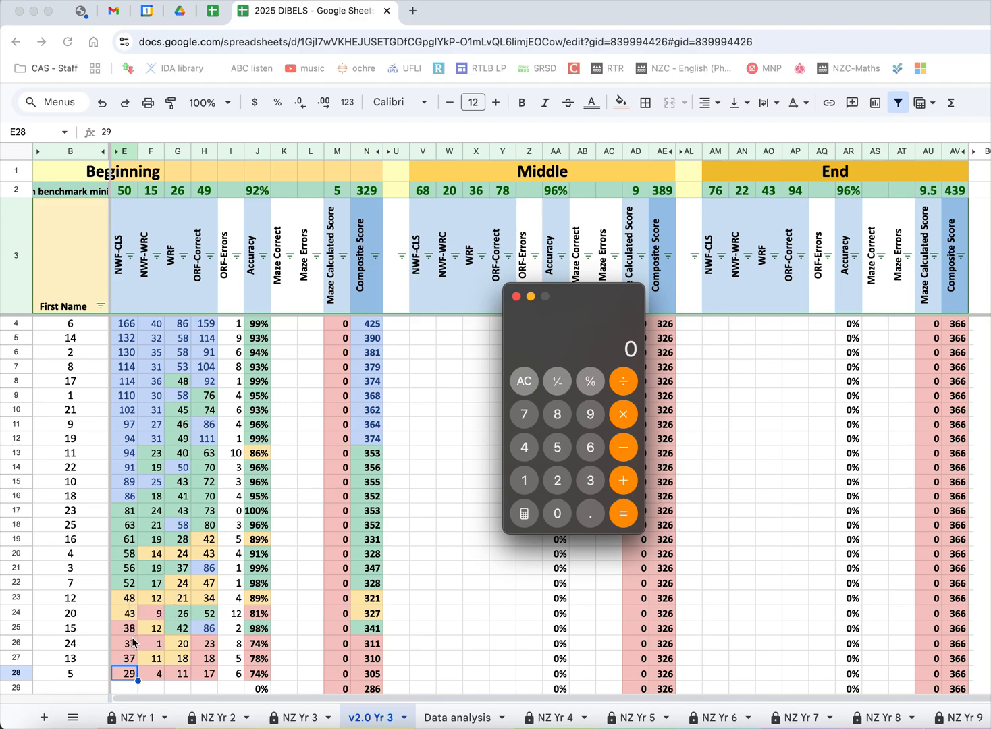
# - Work out 6 students as a percentage of 25 in the Calculator app with 6÷25%
pyautogui.click(590, 447)
pyautogui.click(622, 381)
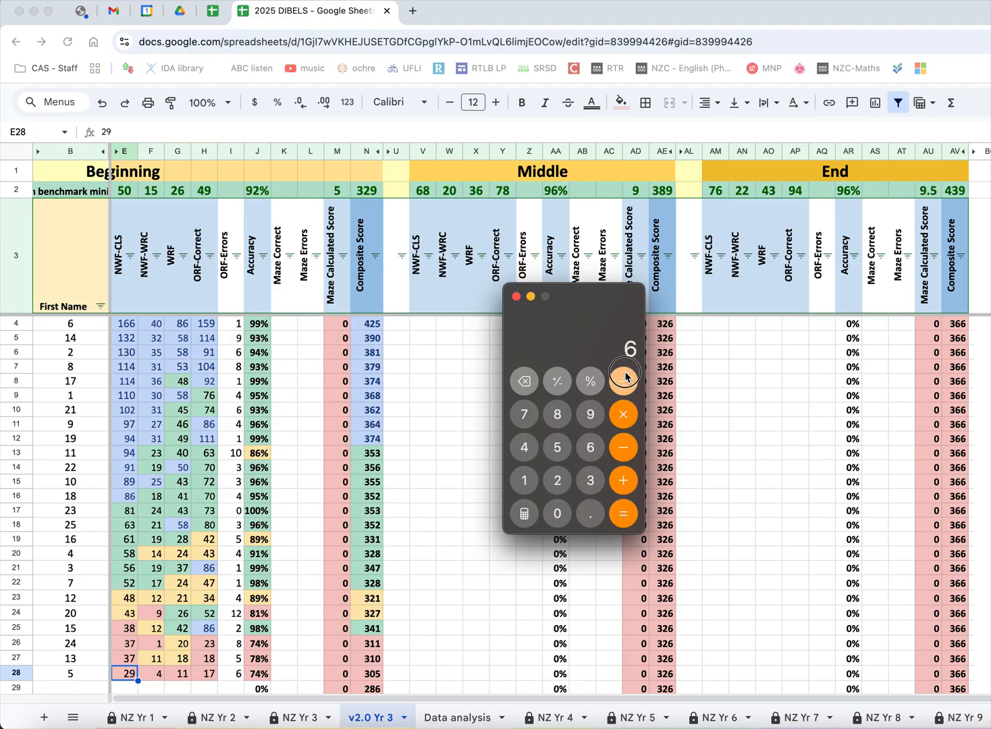
pyautogui.click(558, 482)
pyautogui.click(558, 449)
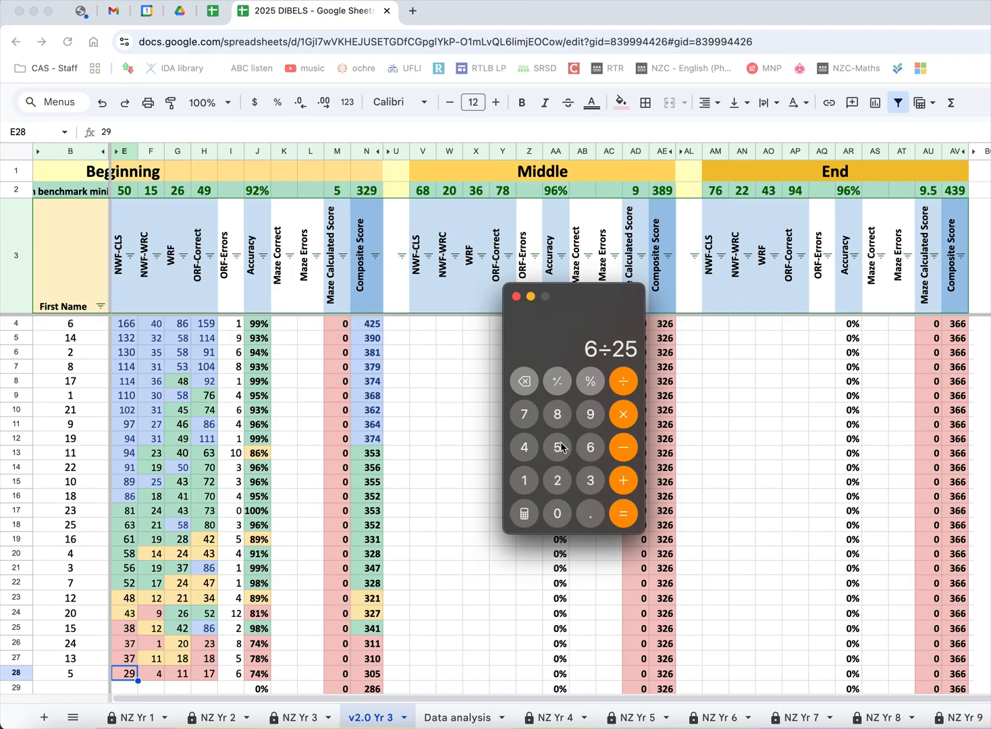
pyautogui.click(590, 385)
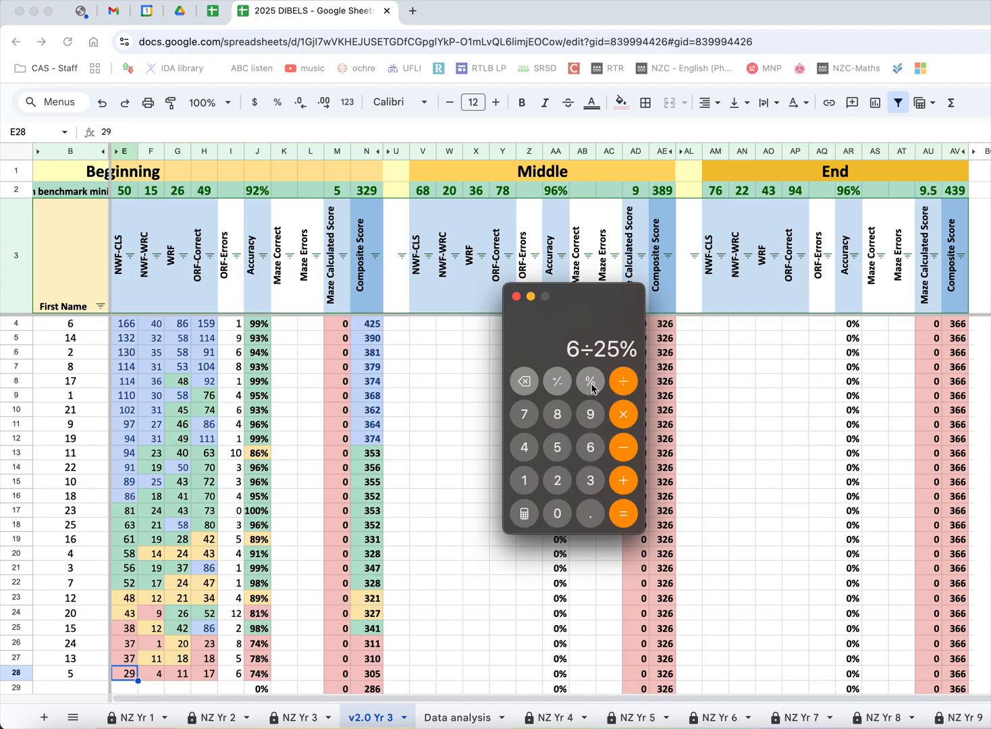
pyautogui.click(624, 518)
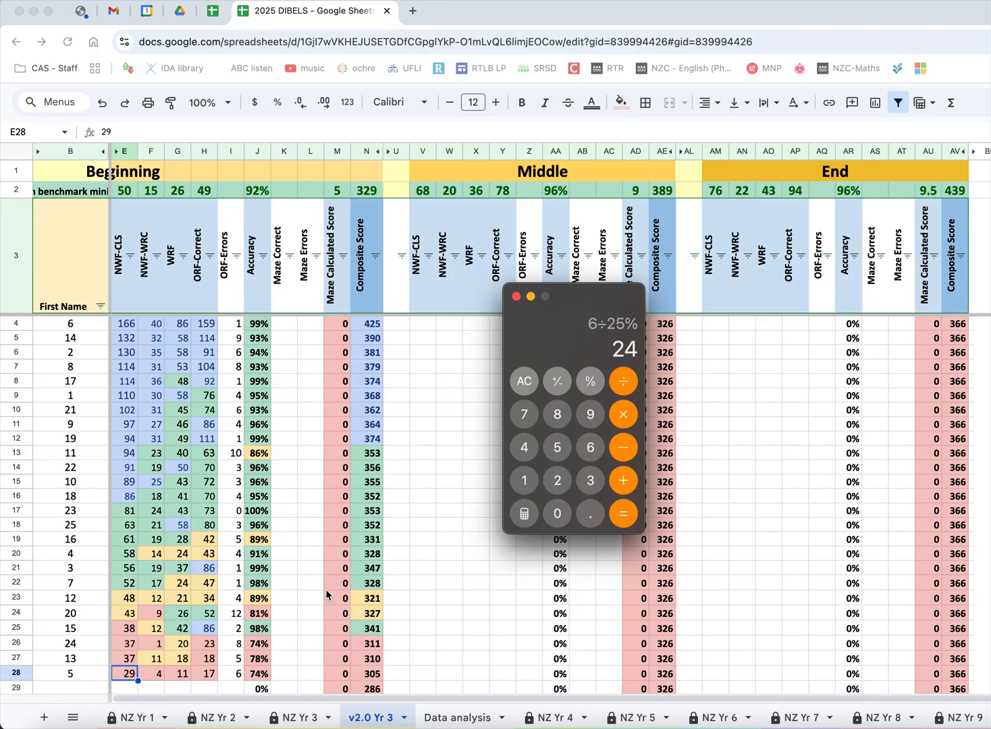
# - Enter 76% in D3 under NWF - CLS on the Data analysis sheet and fill the cell with the composite list's green
pyautogui.click(449, 719)
pyautogui.click(467, 719)
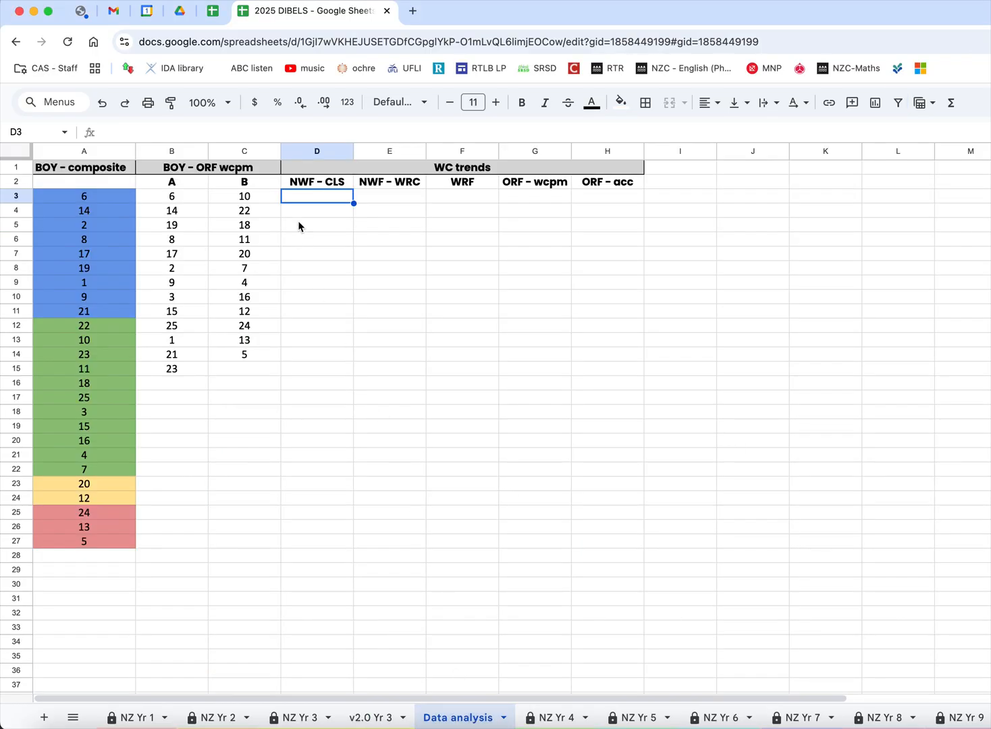
pyautogui.write('76%')
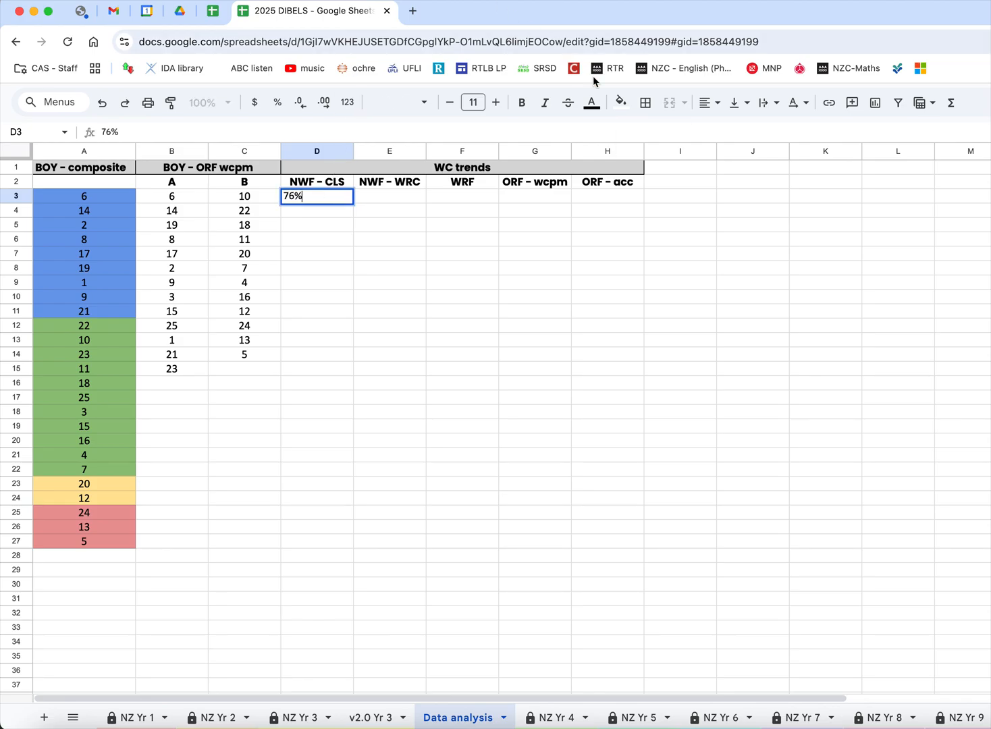
pyautogui.click(620, 102)
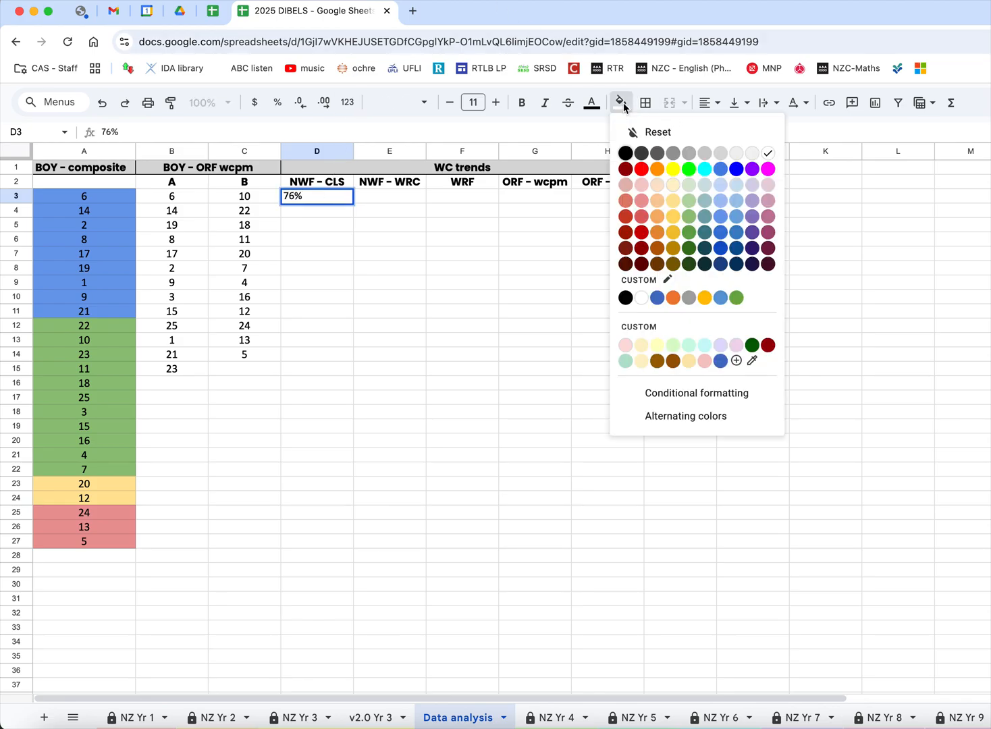
pyautogui.click(690, 217)
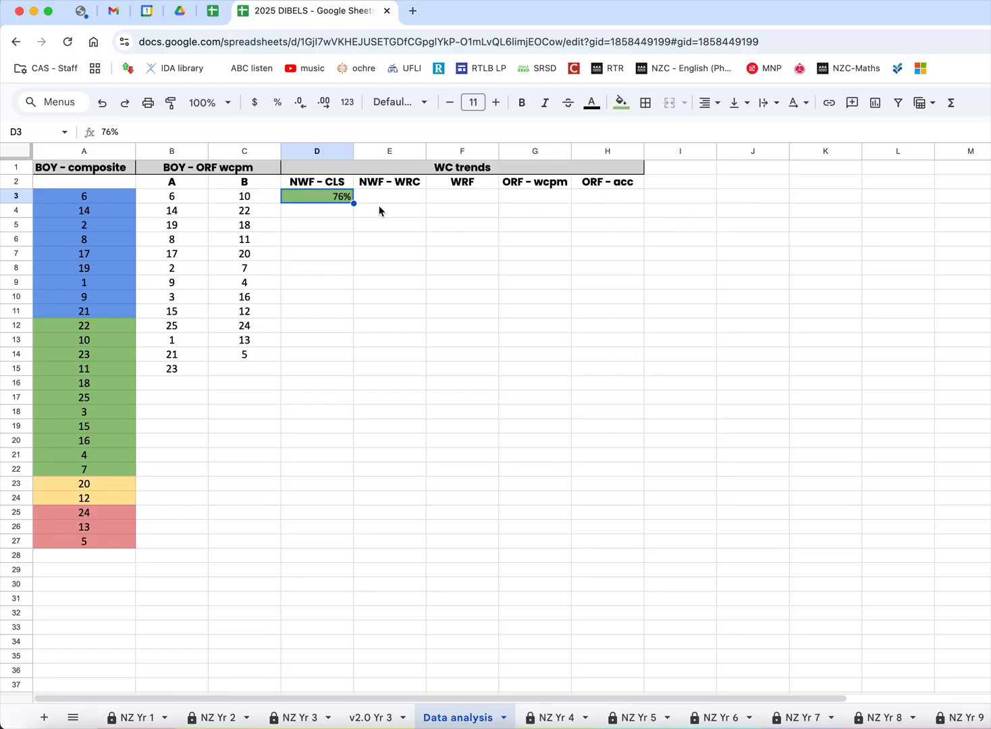
# - Enter 24% in D4 under NWF - CLS and fill the cell with the composite list's yellow
pyautogui.click(337, 211)
pyautogui.write('24%')
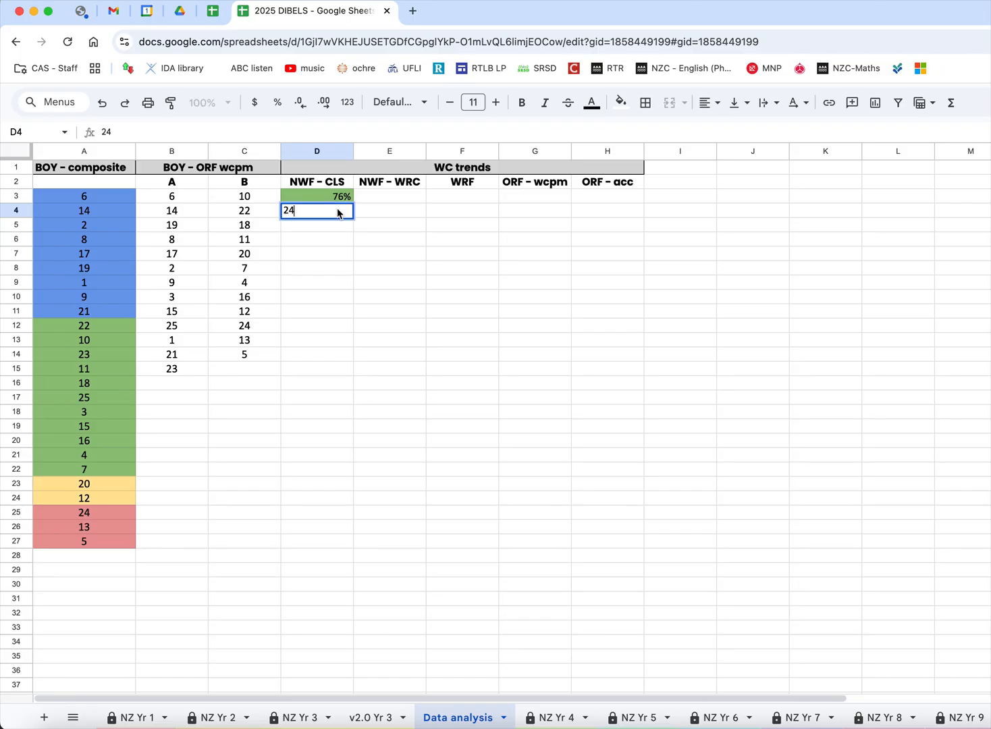
pyautogui.click(620, 103)
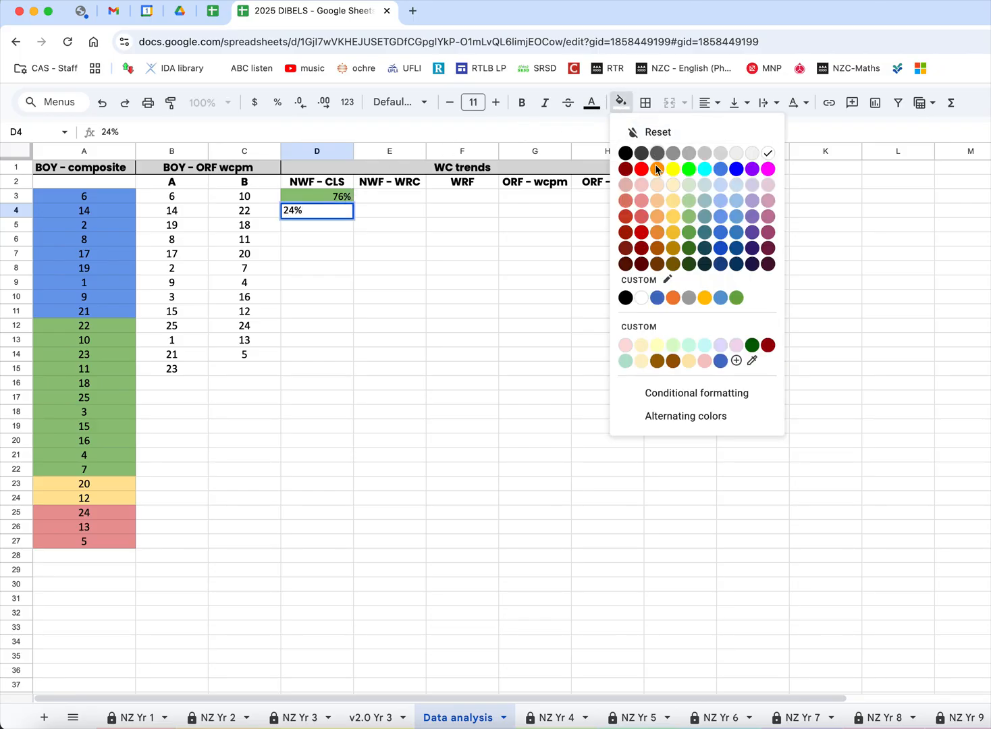
pyautogui.click(674, 203)
pyautogui.click(325, 224)
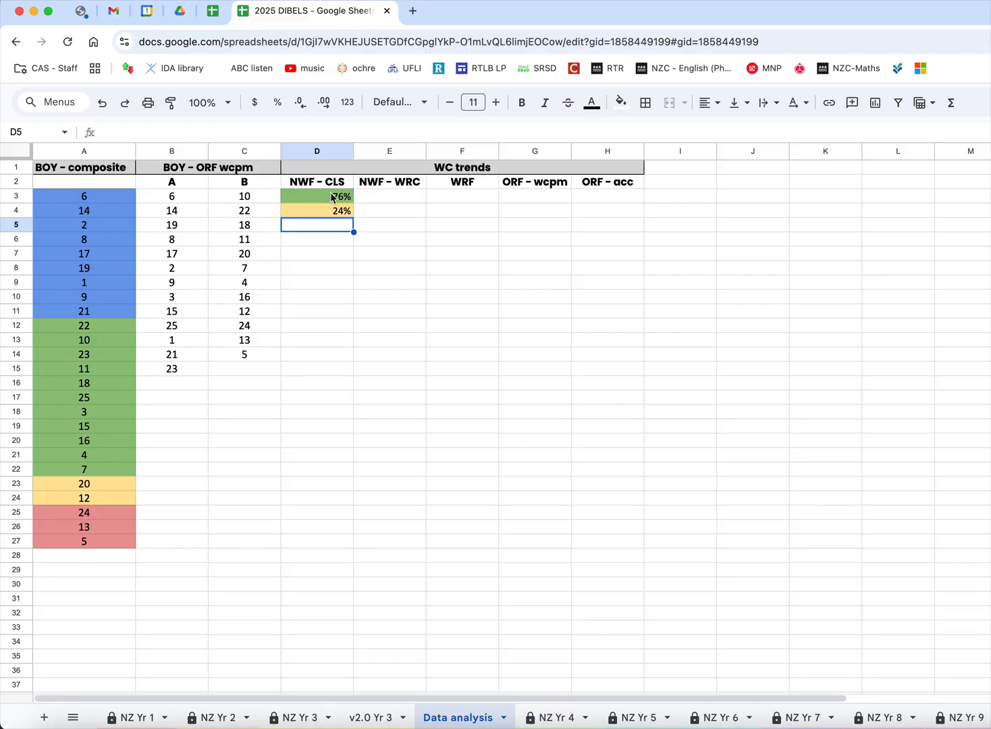
# - Sort the v2.0 Yr 3 sheet by the Beginning NWF-WRC column from highest to lowest score and look down to the lowest scores
pyautogui.click(366, 189)
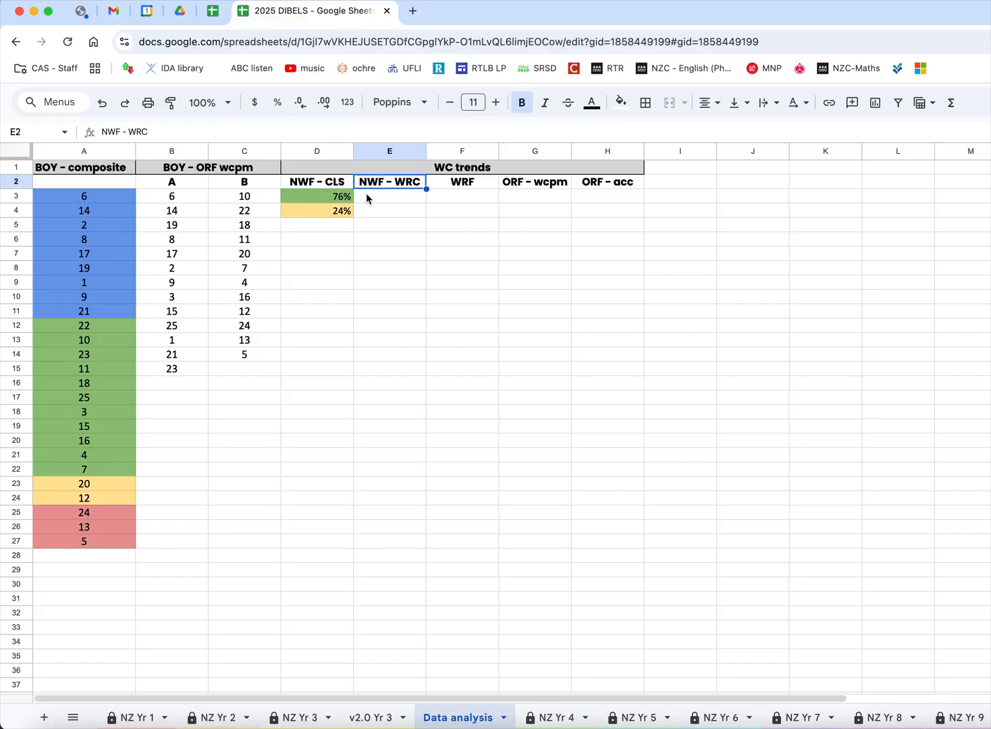
pyautogui.click(367, 194)
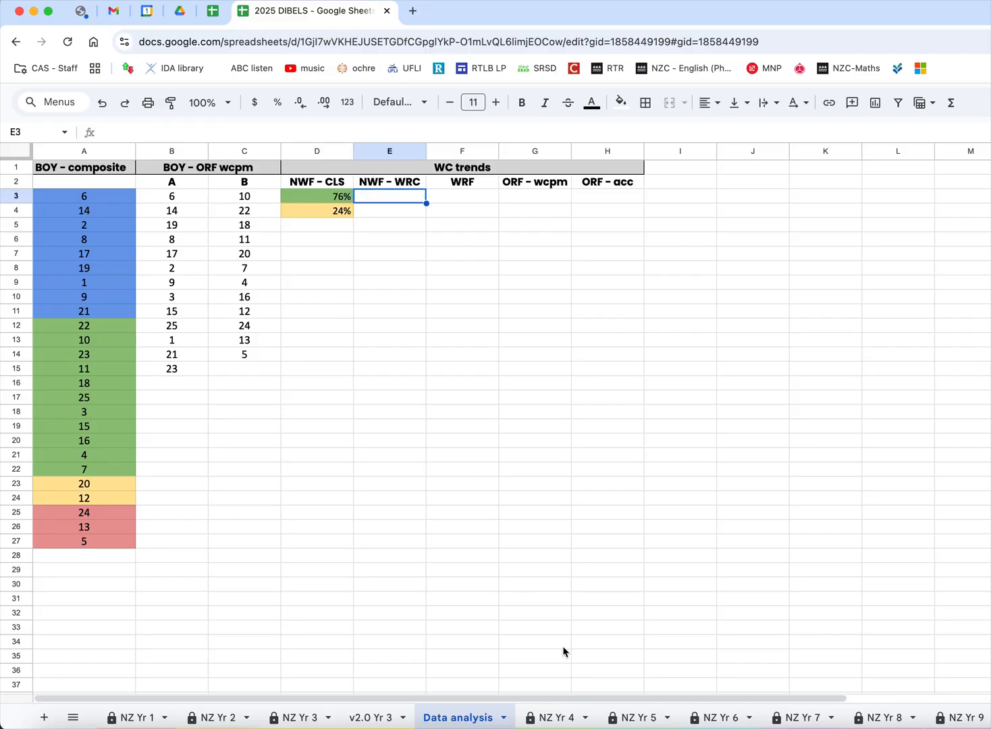
pyautogui.click(372, 719)
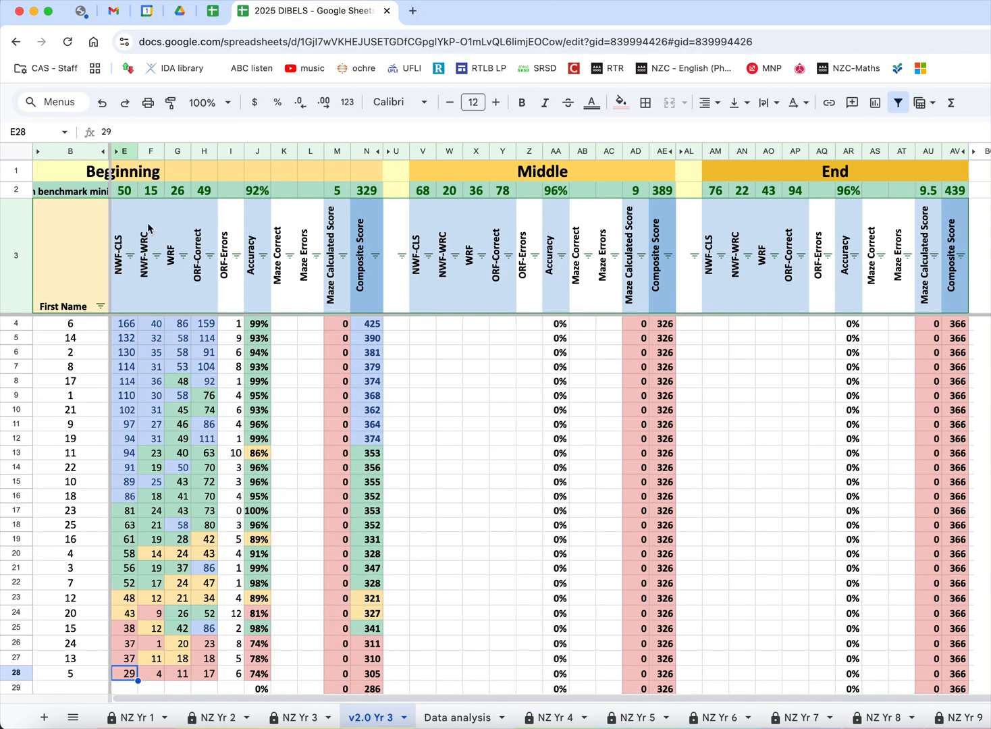
pyautogui.click(150, 153)
pyautogui.rightClick(151, 154)
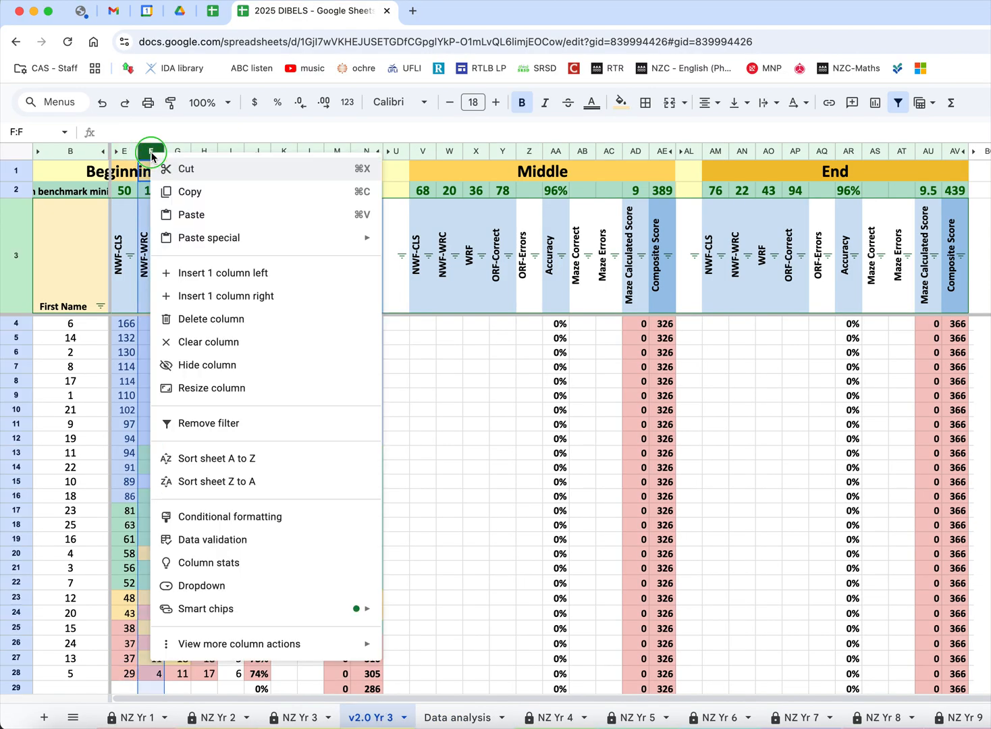
pyautogui.click(218, 483)
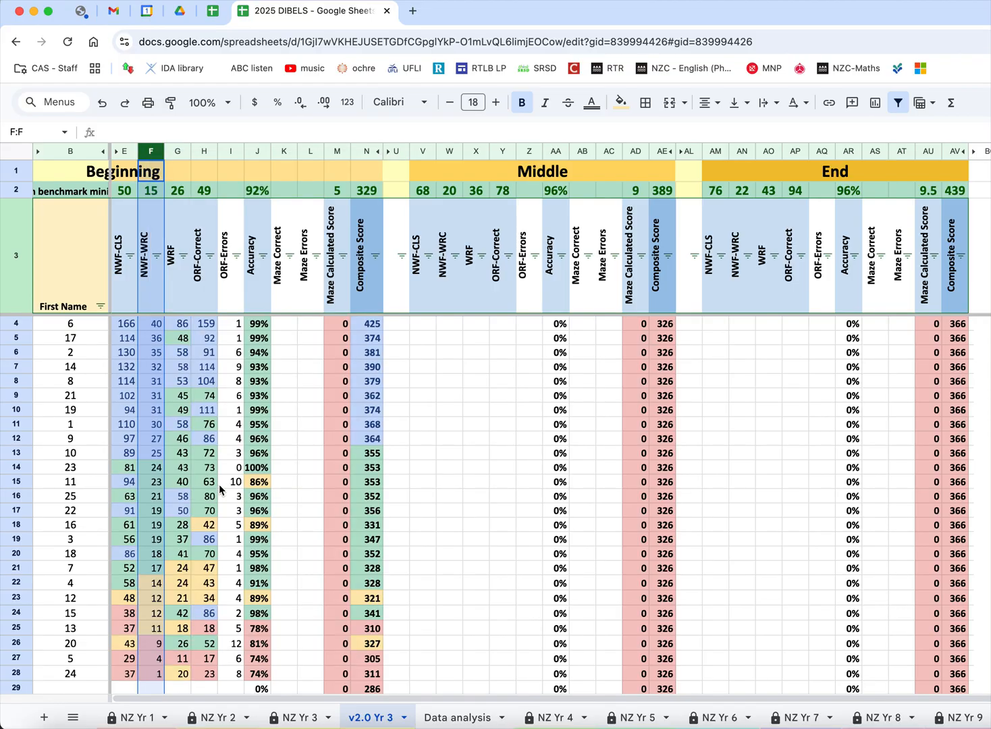
pyautogui.click(150, 439)
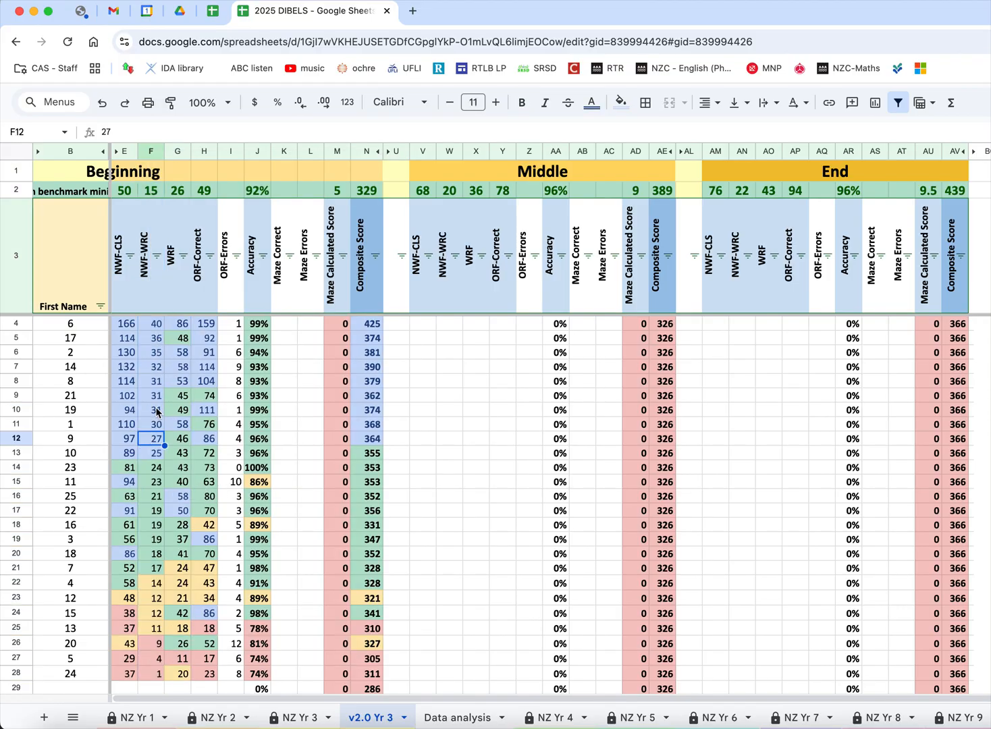
pyautogui.scroll(-3, 158, 414)
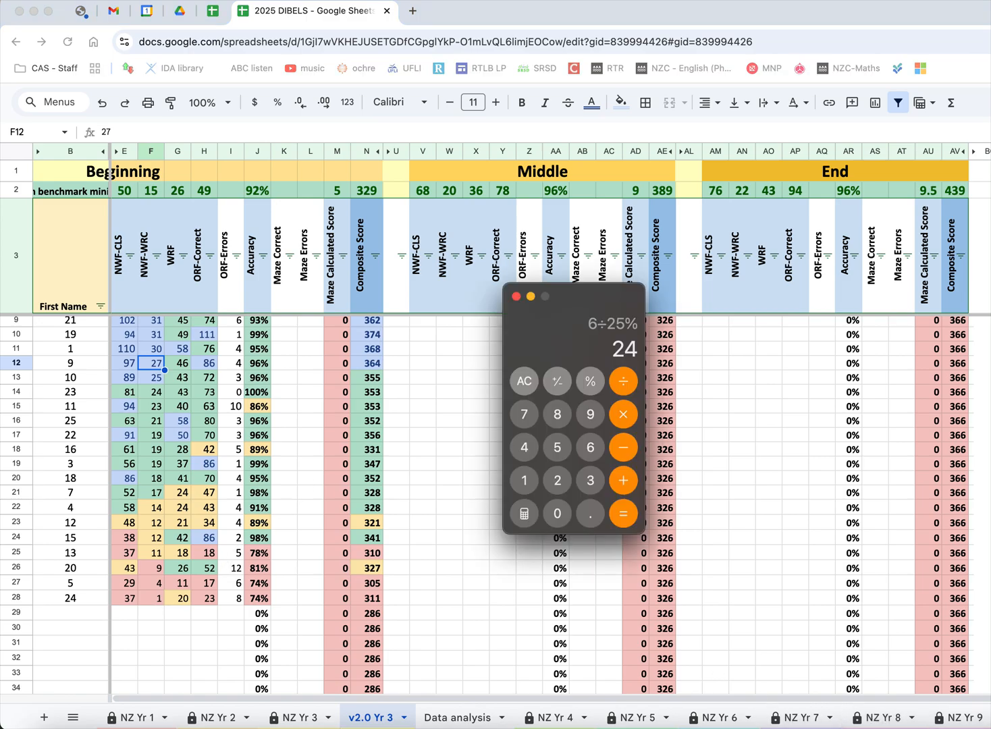
# - Work out 7 students as a percentage of 25 in the Calculator app with 7÷25%
pyautogui.click(524, 378)
pyautogui.click(523, 414)
pyautogui.click(625, 386)
pyautogui.click(557, 480)
pyautogui.click(557, 447)
pyautogui.click(592, 390)
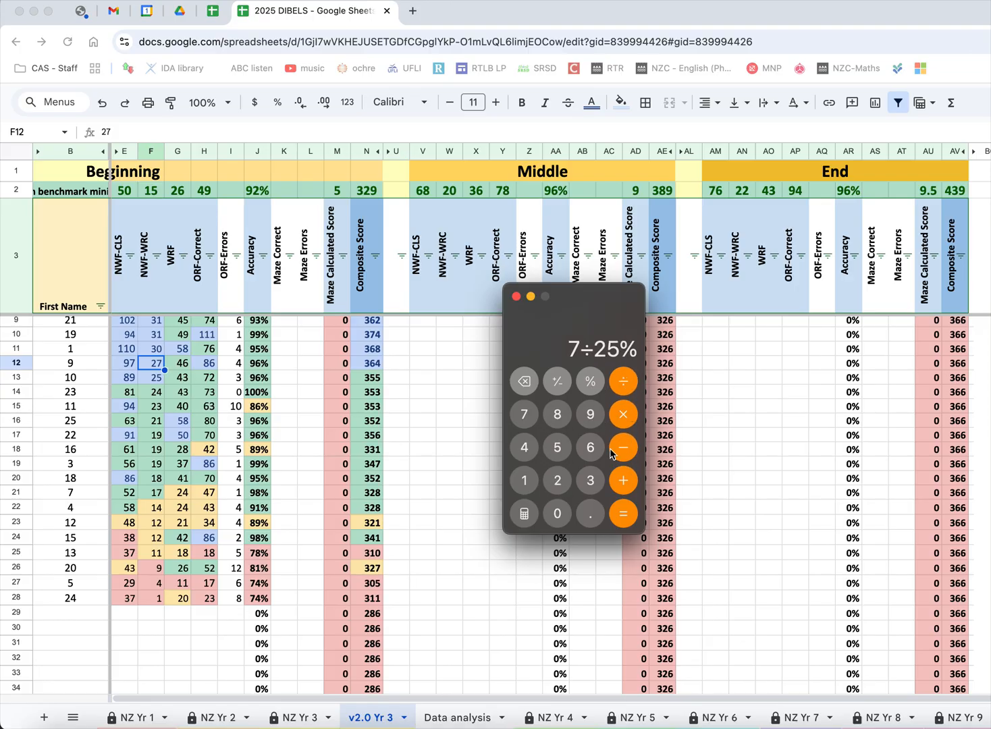
pyautogui.click(624, 514)
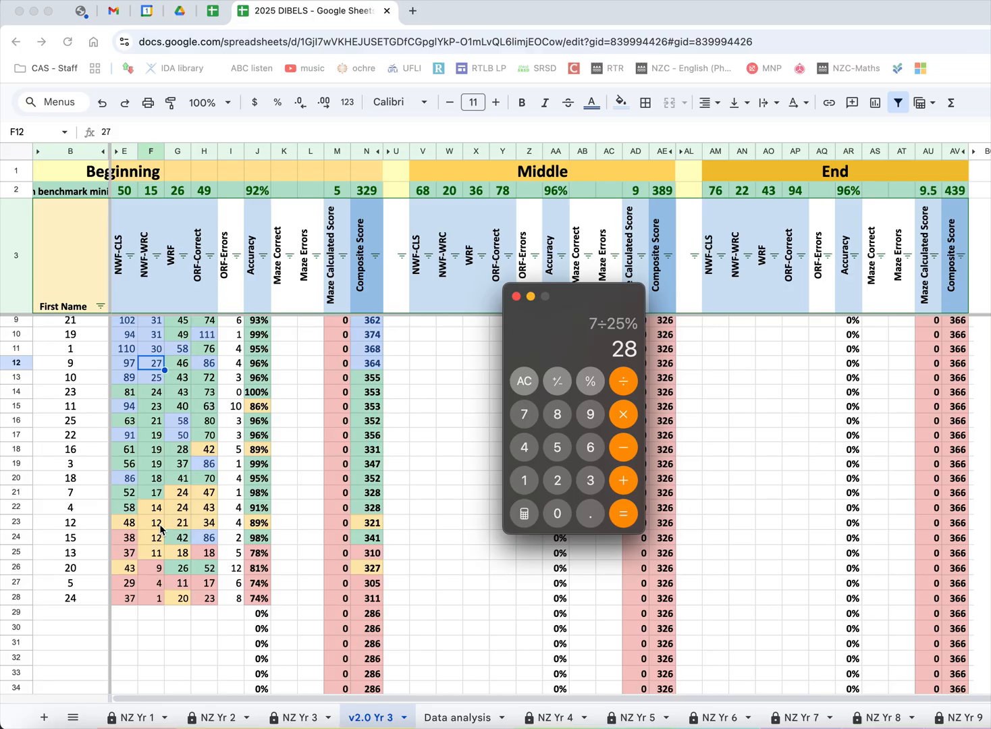
# - Enter 72% in E3 under NWF - WRC on the Data analysis sheet and fill the cell with the composite list's yellow
pyautogui.click(447, 720)
pyautogui.click(447, 720)
pyautogui.write('72%')
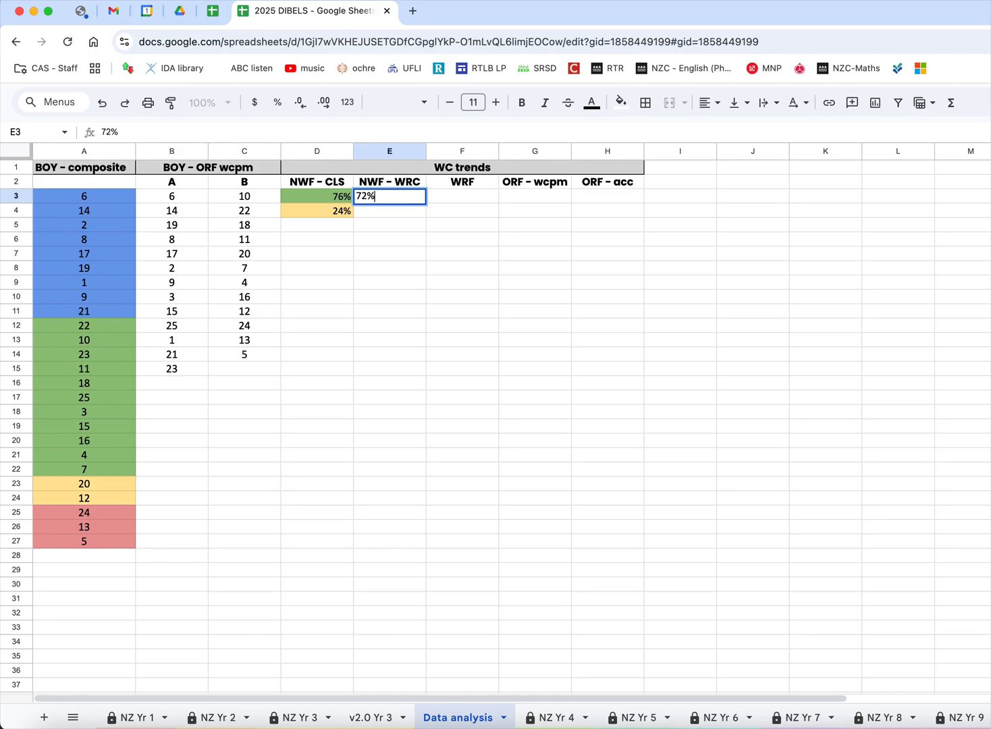
pyautogui.click(621, 103)
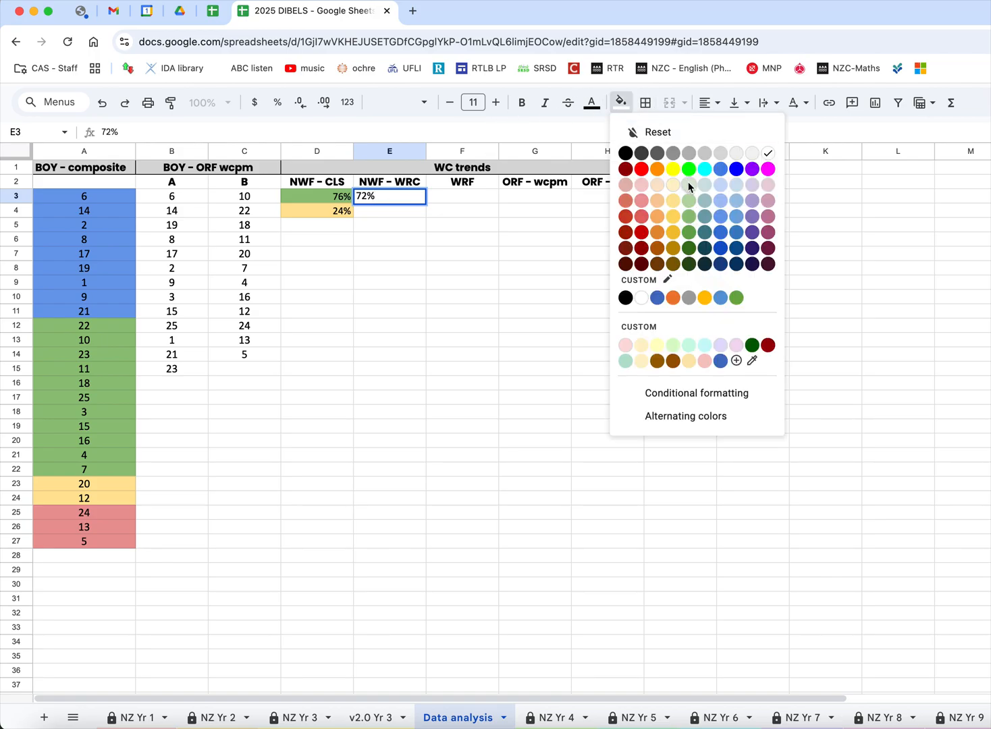
pyautogui.click(673, 214)
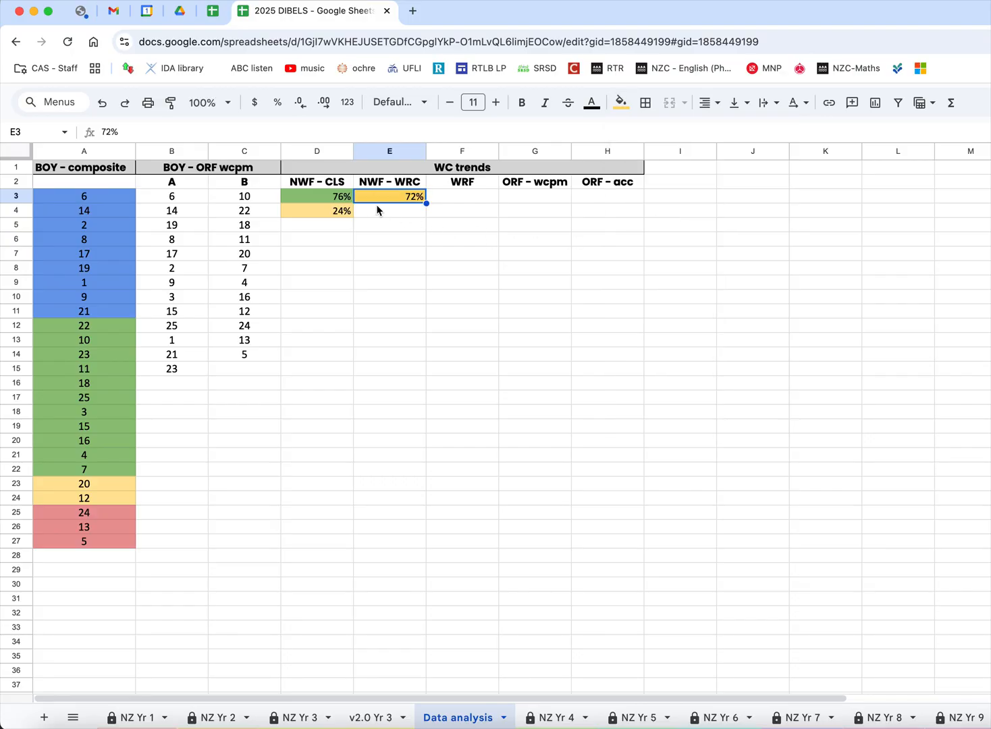
pyautogui.click(620, 103)
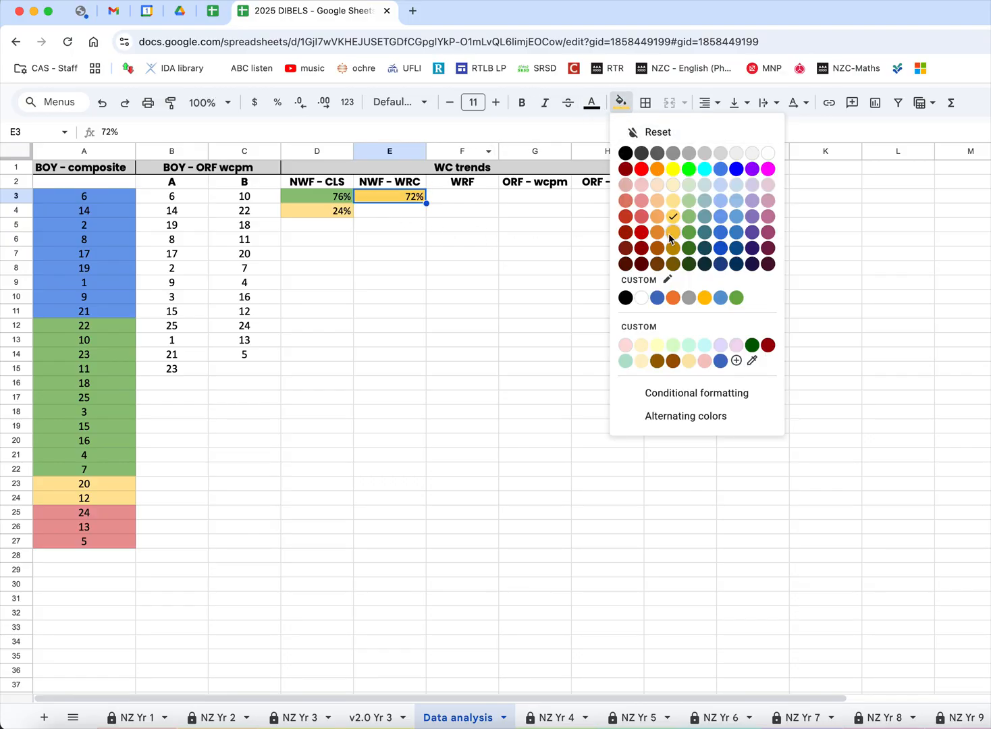
pyautogui.click(673, 201)
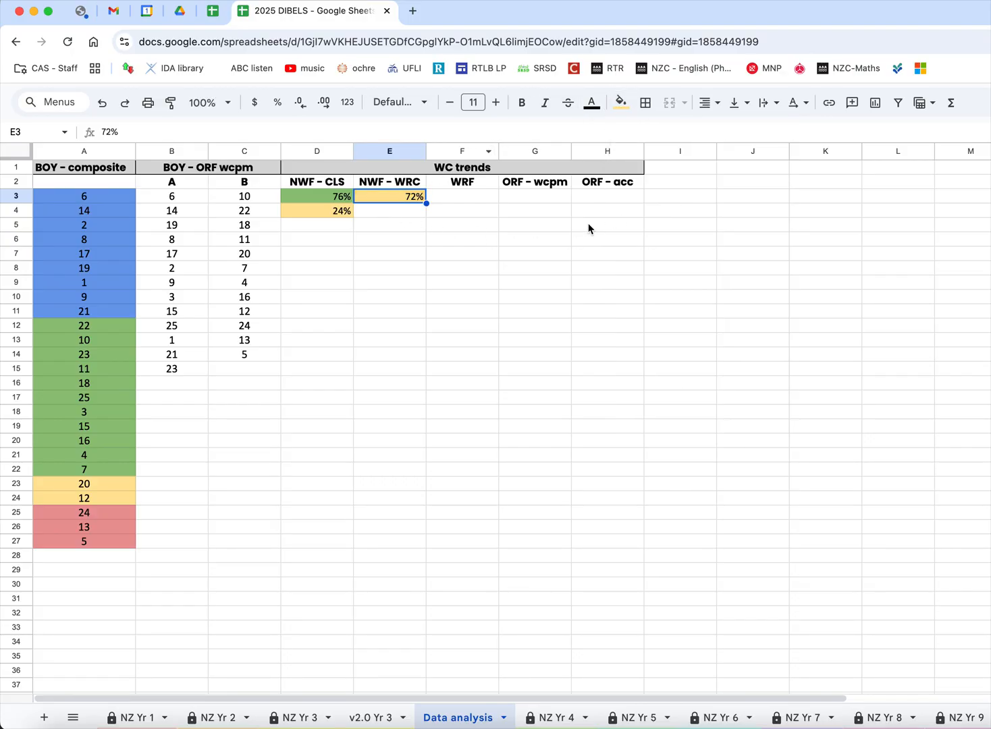
# - Sort the v2.0 Yr 3 sheet by the Beginning WRF column from highest to lowest score
pyautogui.click(410, 214)
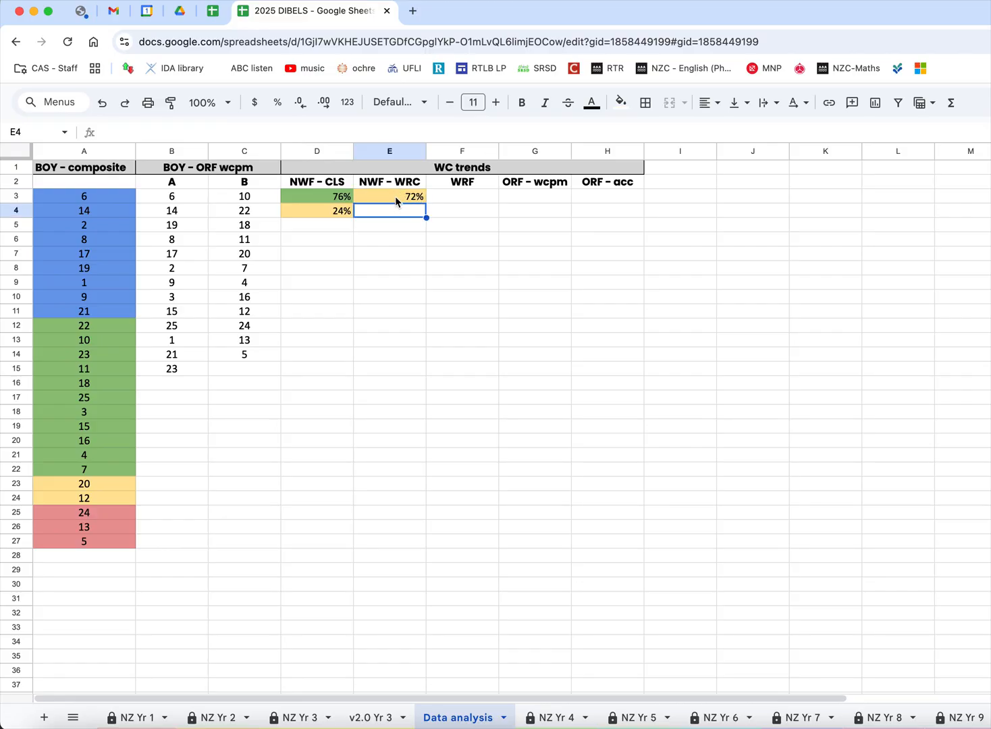
pyautogui.click(475, 197)
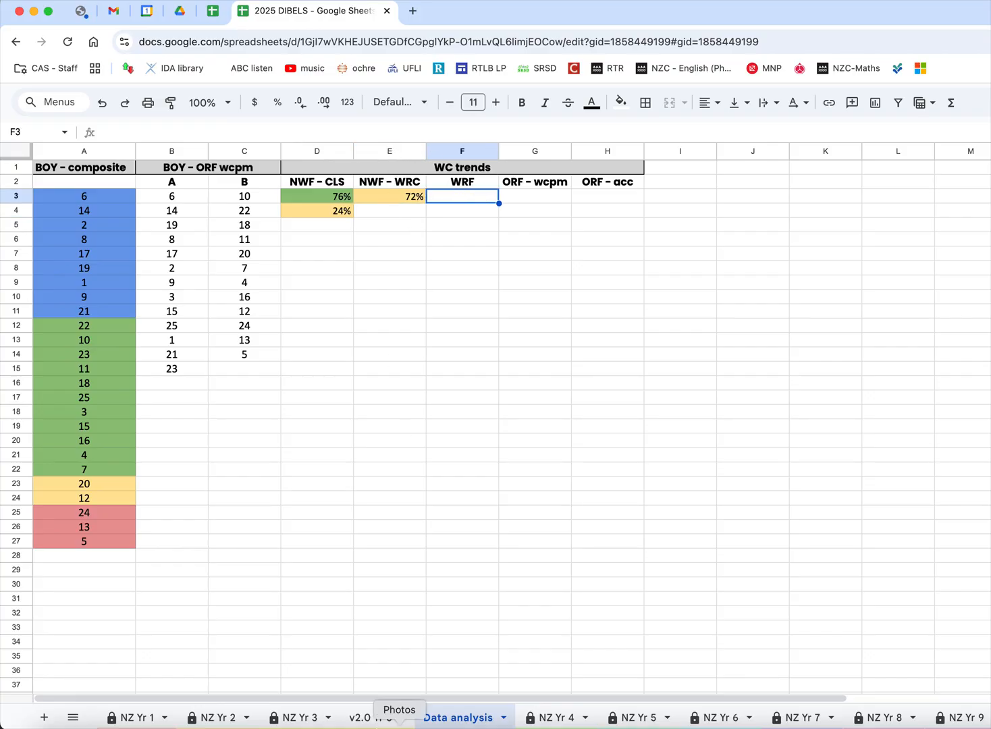
pyautogui.click(370, 717)
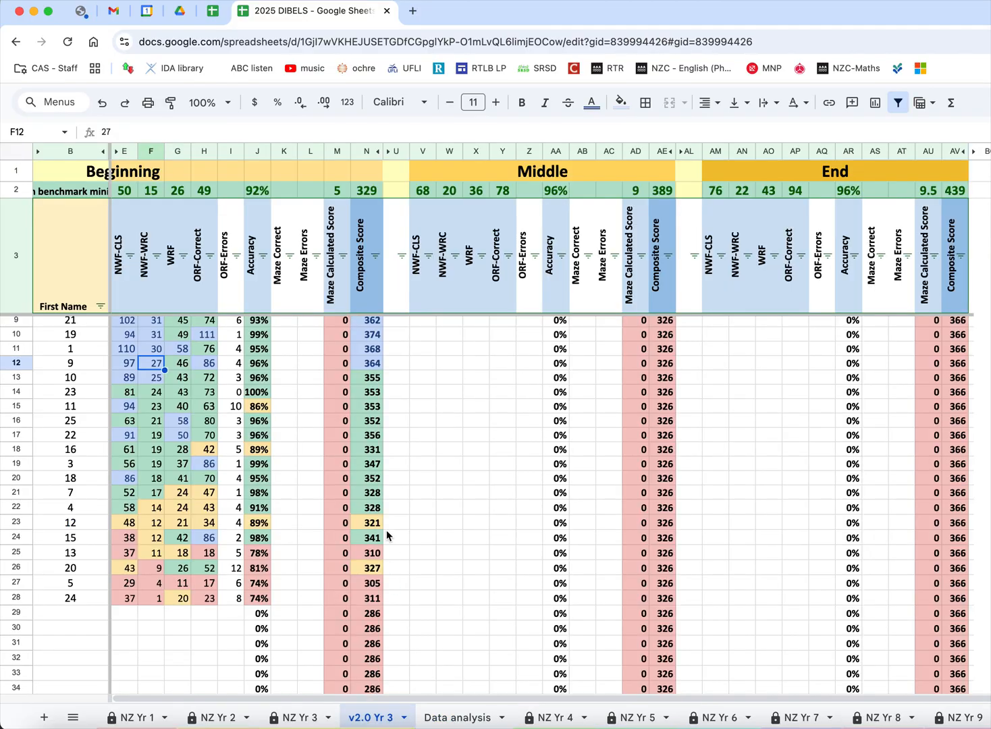
pyautogui.click(177, 151)
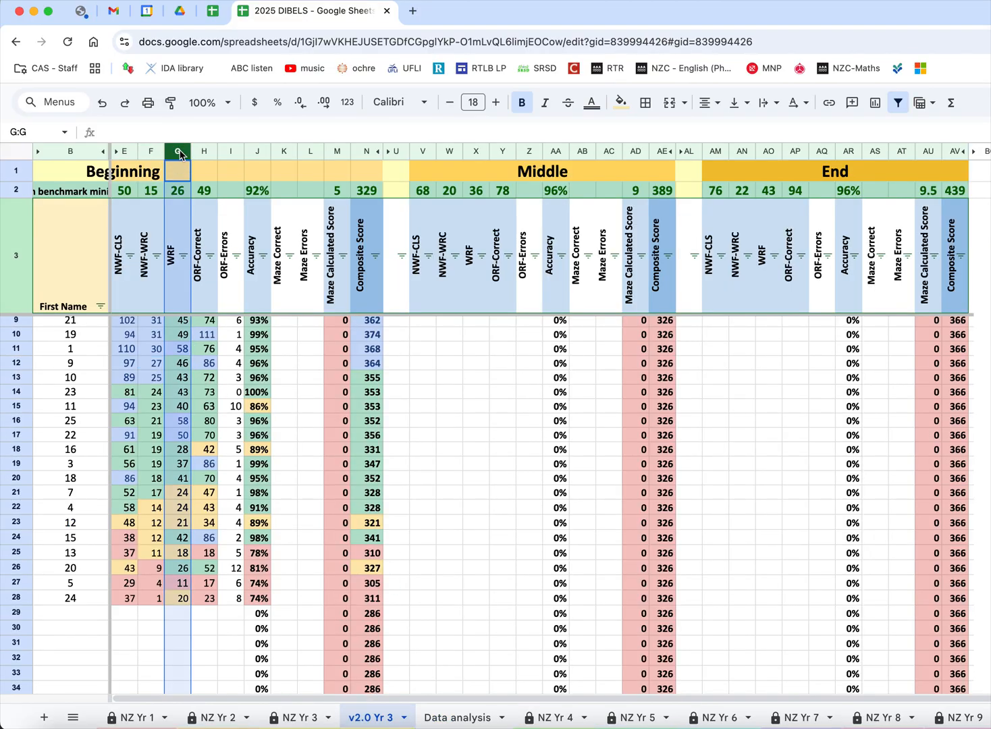
pyautogui.rightClick(177, 152)
pyautogui.click(298, 479)
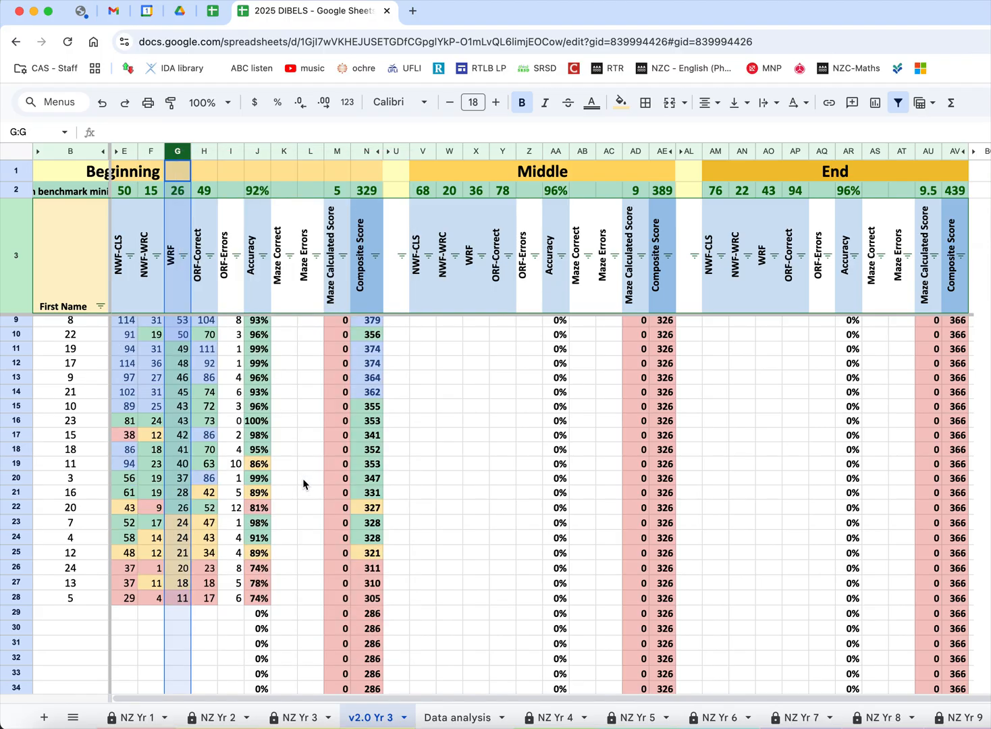
pyautogui.click(195, 452)
pyautogui.scroll(1, 197, 452)
pyautogui.scroll(2, 197, 453)
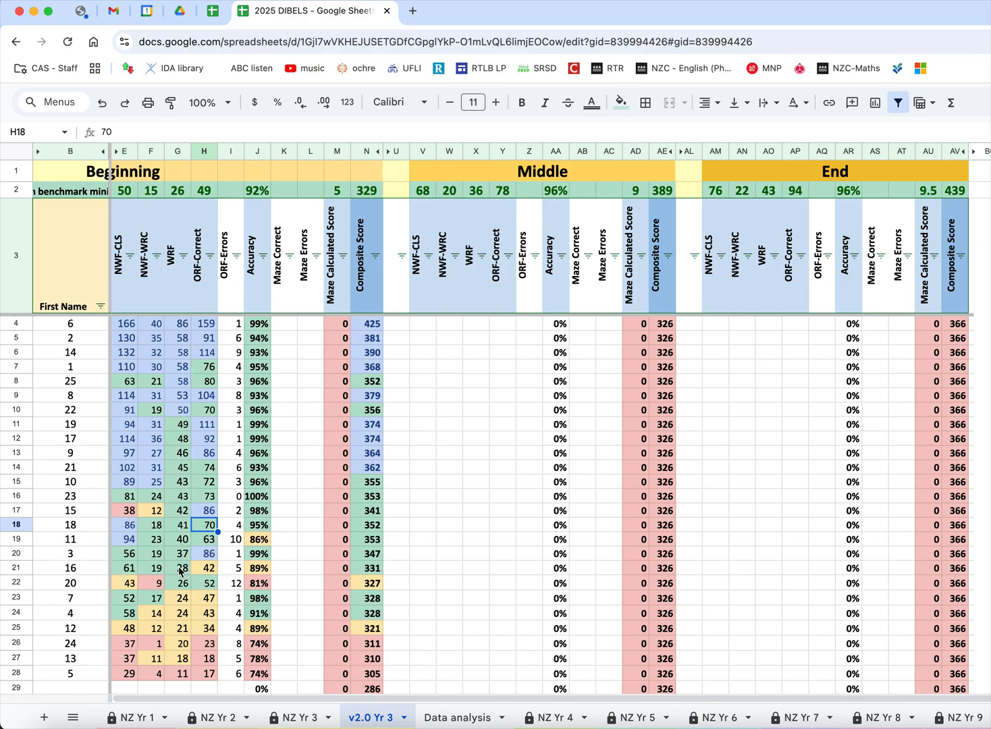
# - Count the students scoring below the Beginning WRF benchmark of 26, going from G23 down to G28
pyautogui.click(182, 599)
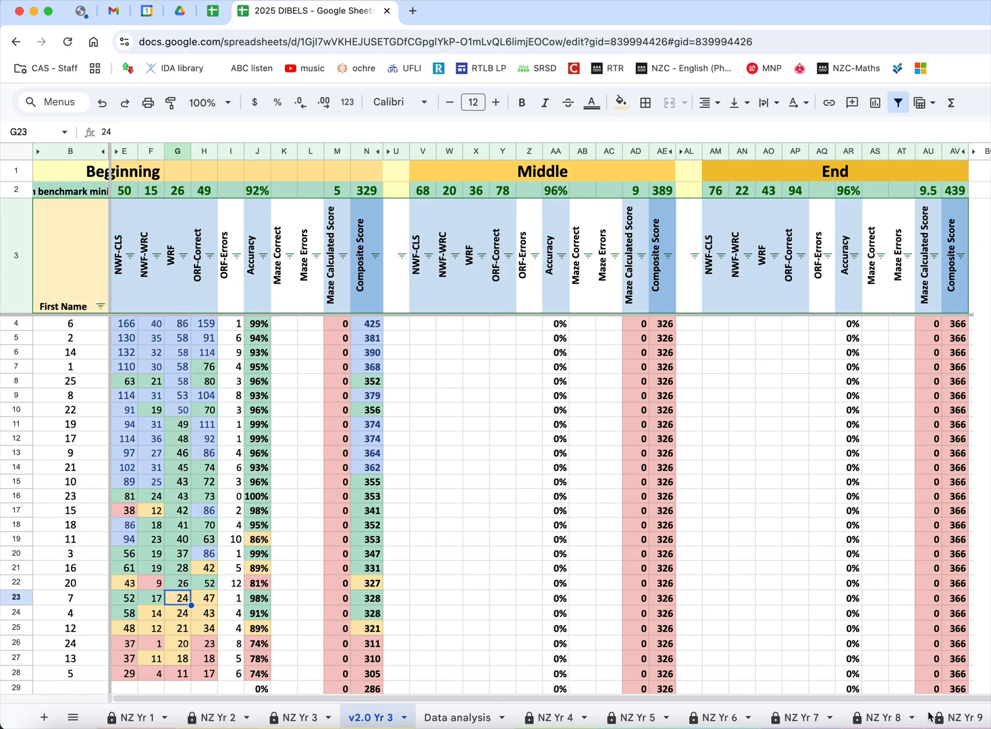
pyautogui.press('Down')
pyautogui.press('Down')
pyautogui.press('Down')
pyautogui.press('Down')
pyautogui.press('Down')
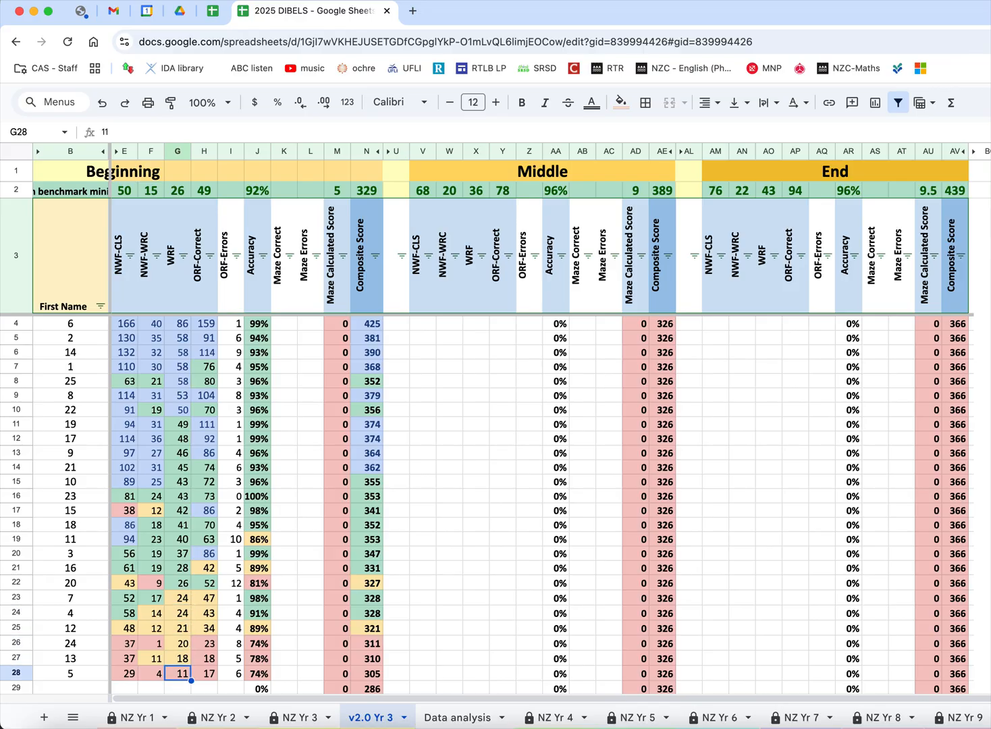
# - Copy the NWF - CLS percentages 76% and 24% with their fills from D3:D4 to F3:F4 under WRF on the Data analysis sheet
pyautogui.click(442, 719)
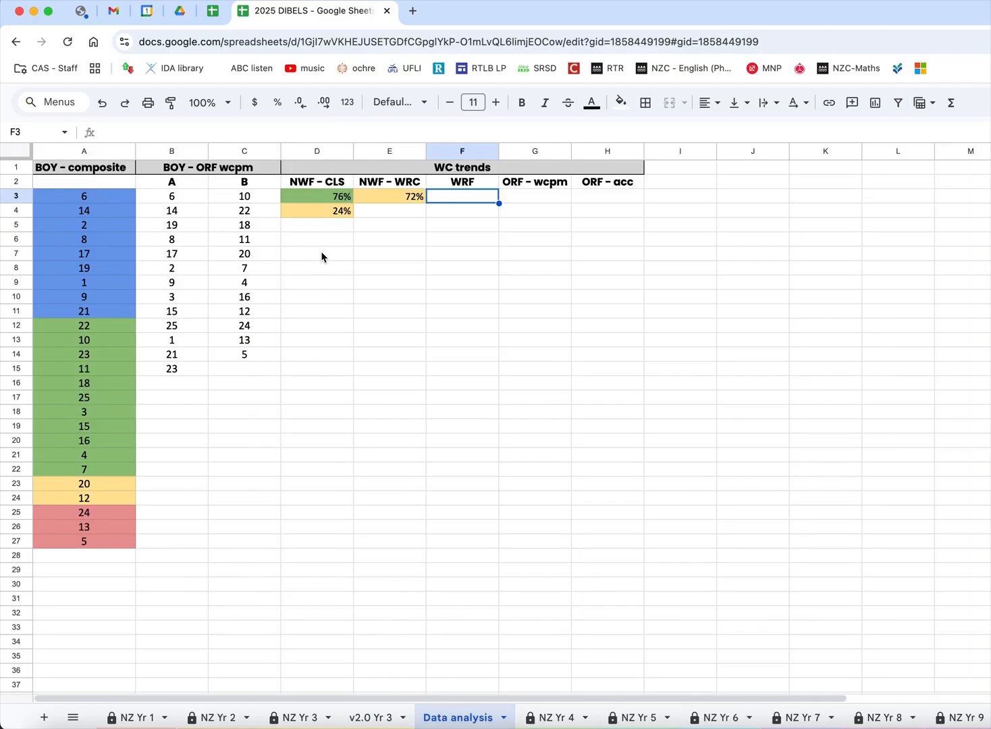
pyautogui.moveTo(320, 197); pyautogui.dragTo(322, 211)
pyautogui.press('super+c')
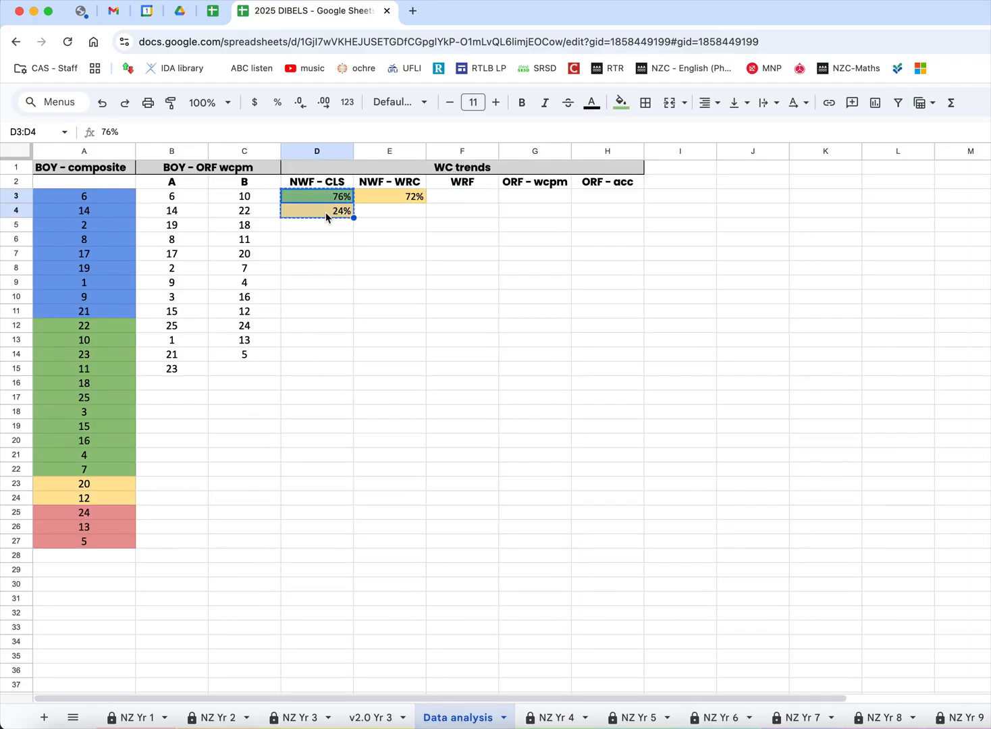
pyautogui.click(461, 198)
pyautogui.press('super+v')
pyautogui.click(467, 211)
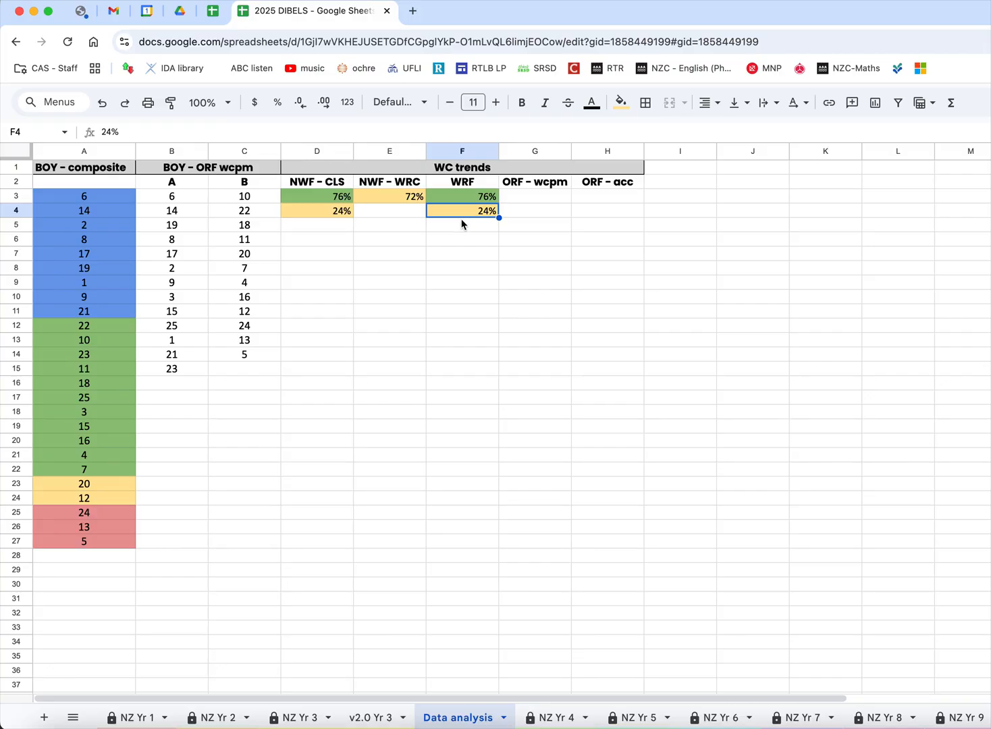
pyautogui.click(462, 226)
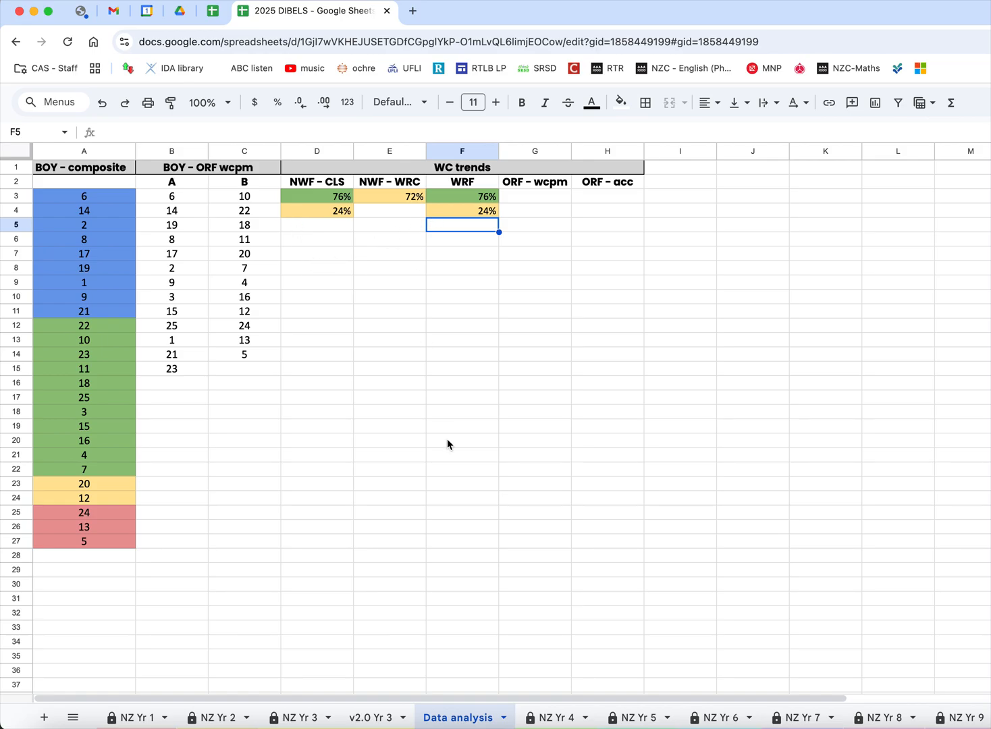
# - Sort the v2.0 Yr 3 sheet by the Beginning ORF-Correct column from highest to lowest and check the scores against the benchmark of 49
pyautogui.click(366, 719)
pyautogui.click(453, 720)
pyautogui.click(361, 719)
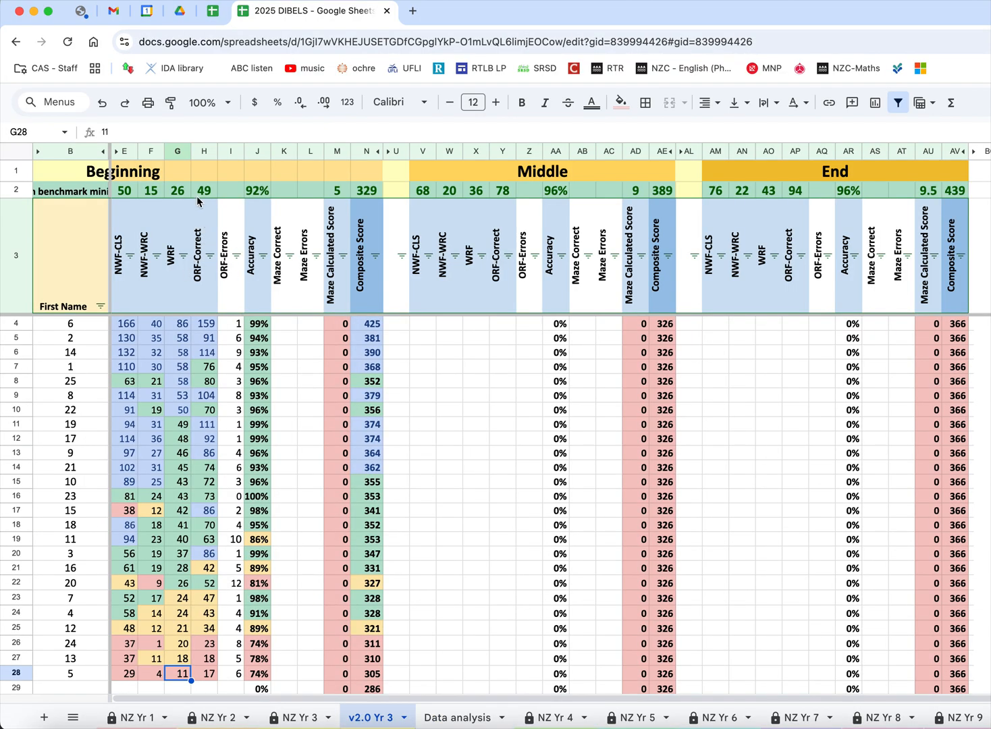
pyautogui.click(203, 153)
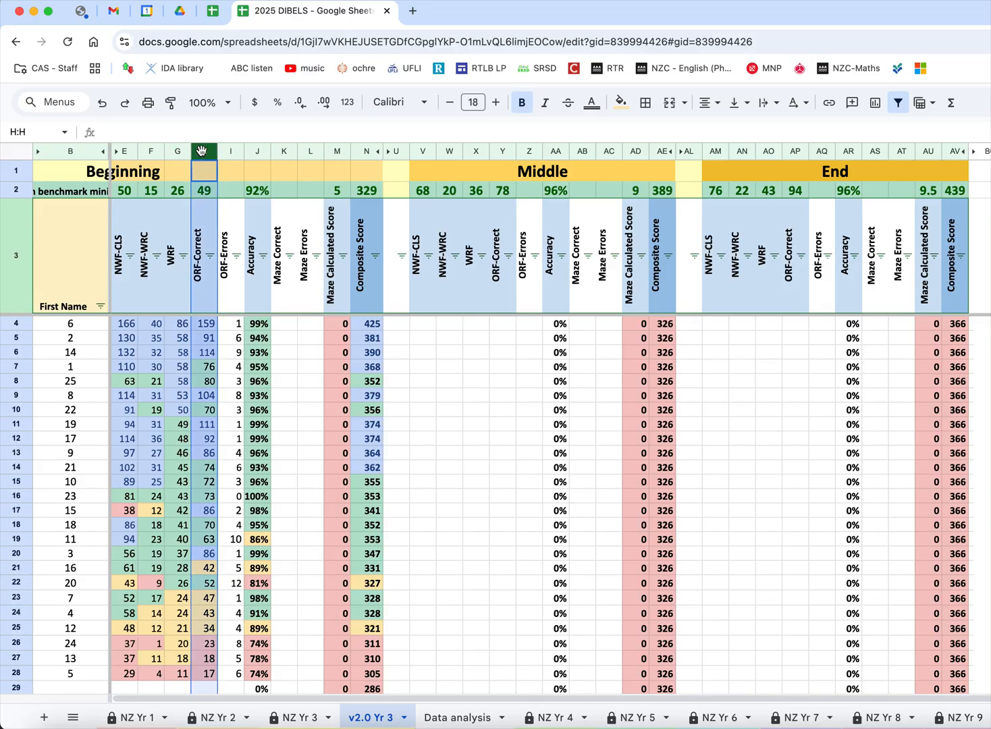
pyautogui.rightClick(203, 153)
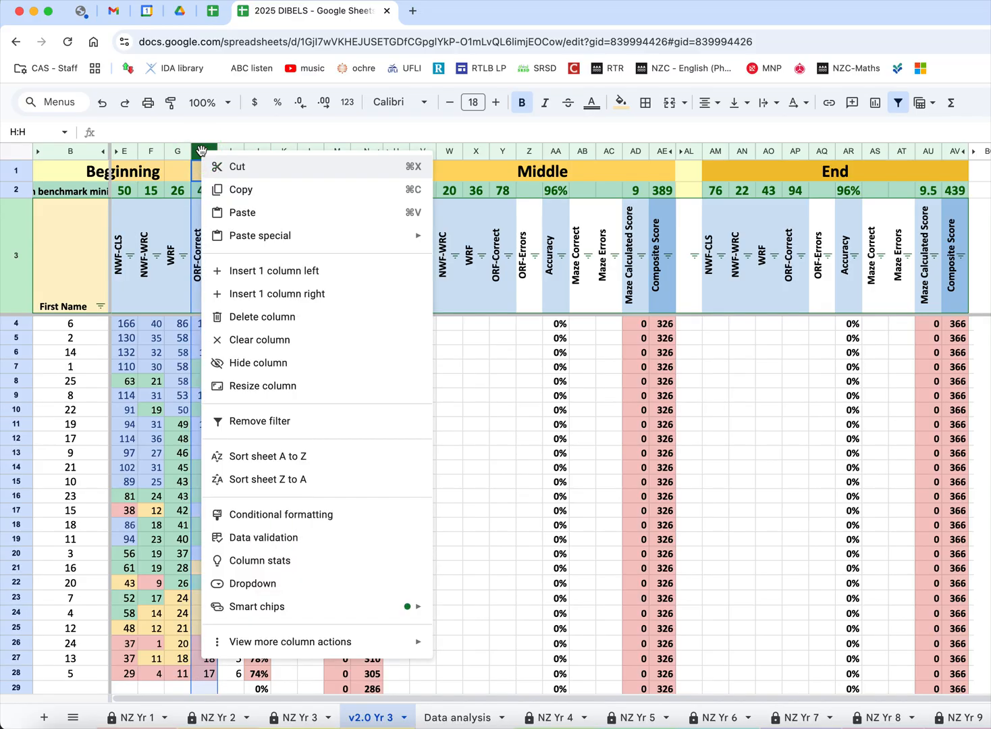
pyautogui.click(294, 479)
pyautogui.click(206, 395)
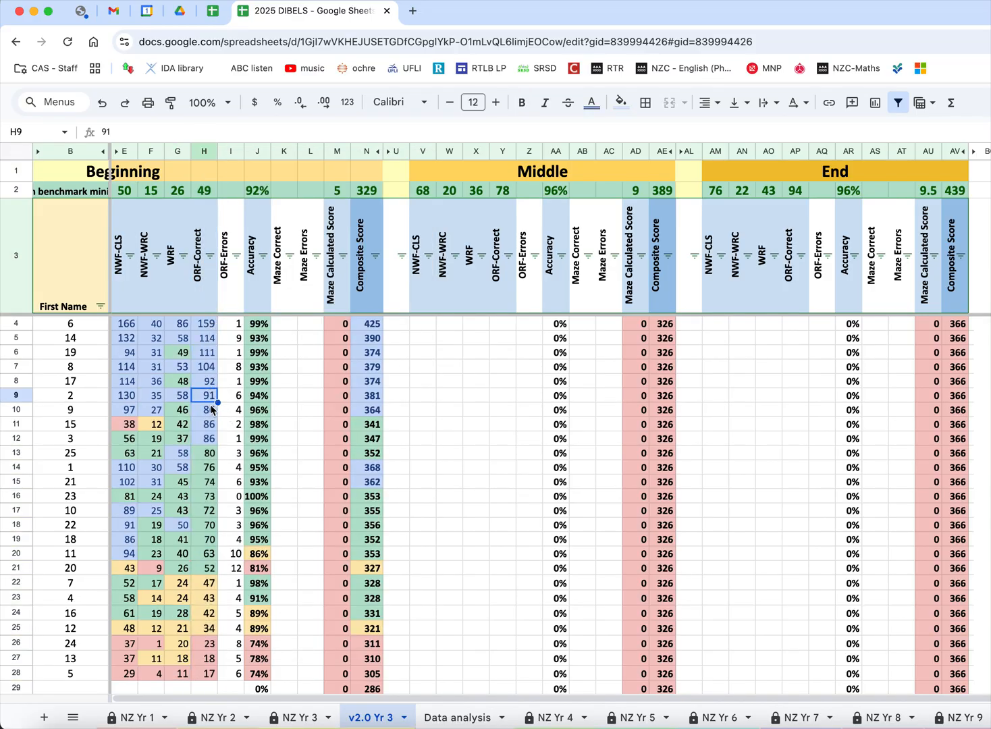
pyautogui.scroll(-1, 212, 423)
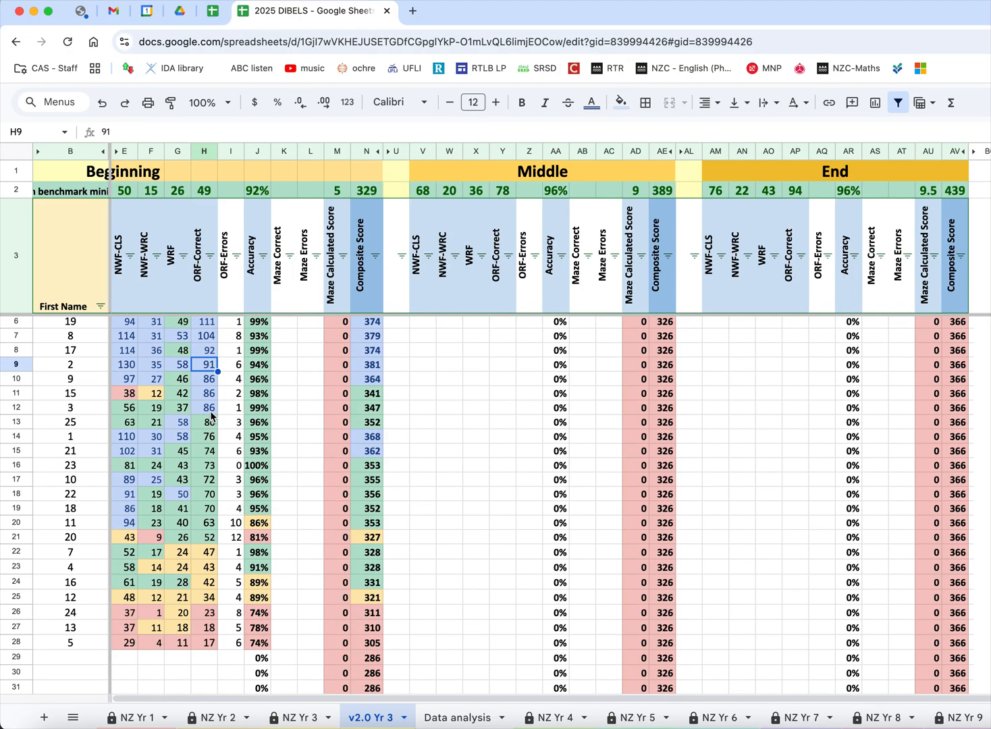
pyautogui.scroll(1, 211, 419)
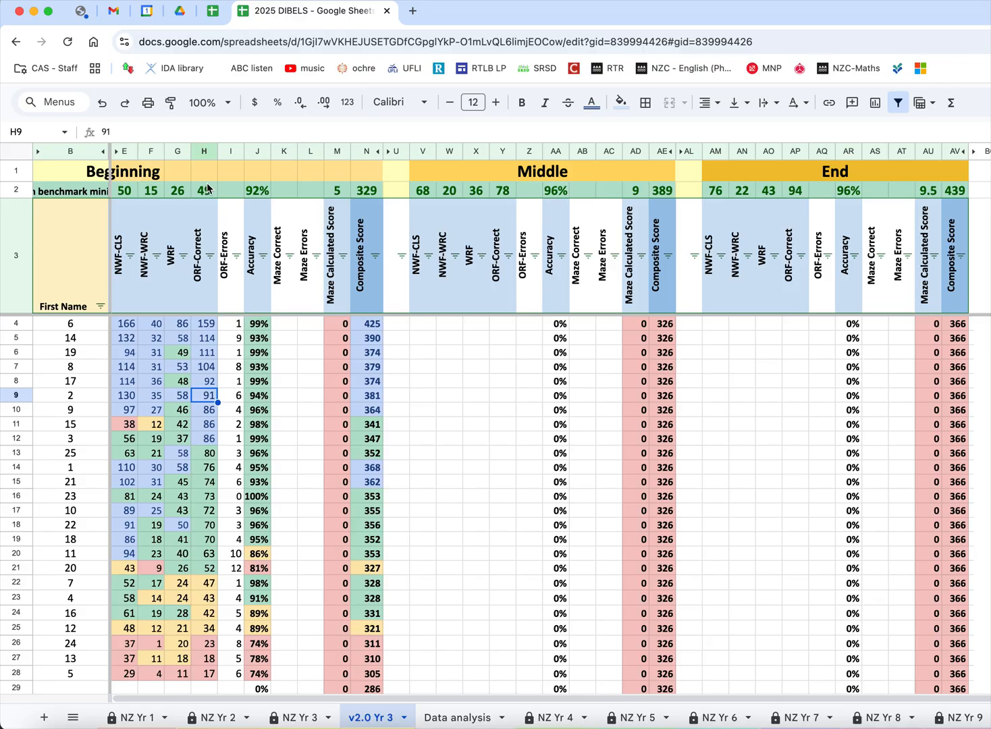
pyautogui.scroll(-2, 213, 407)
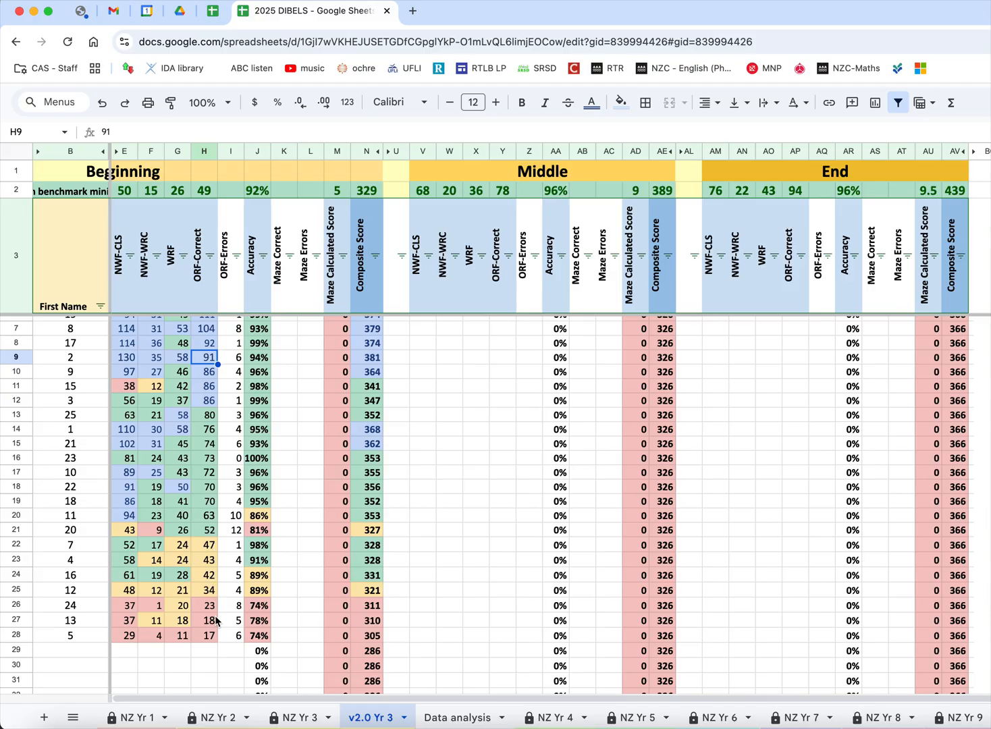
# - Copy the 72% with its fill from E3 under NWF - WRC to G3 under ORF - wcpm on the Data analysis sheet
pyautogui.click(448, 718)
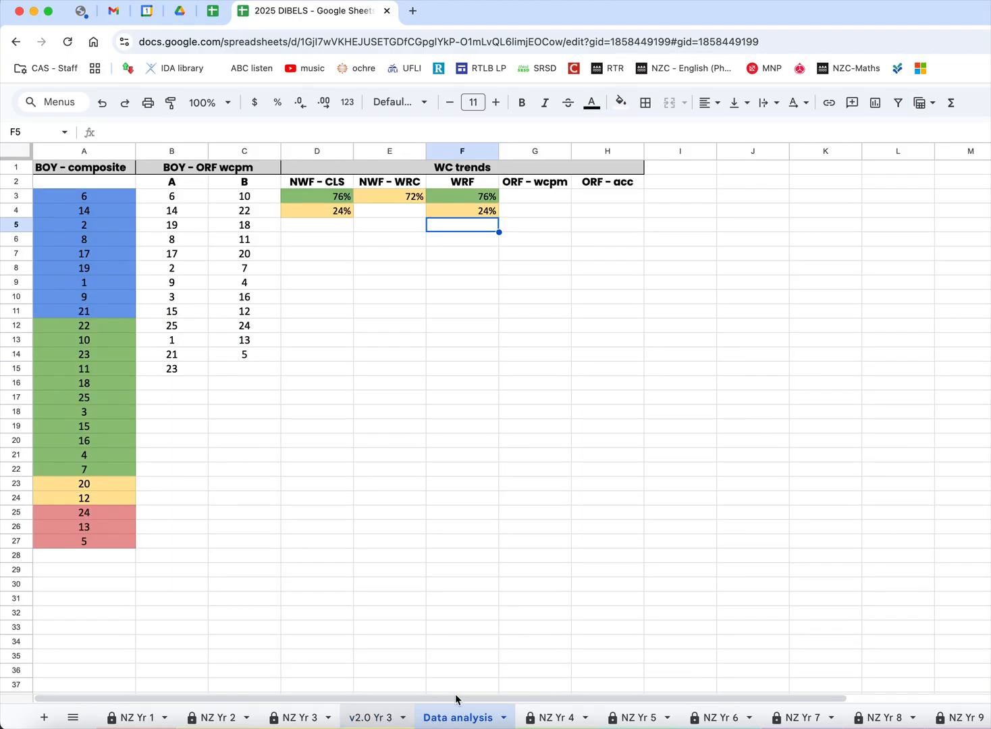
pyautogui.click(408, 200)
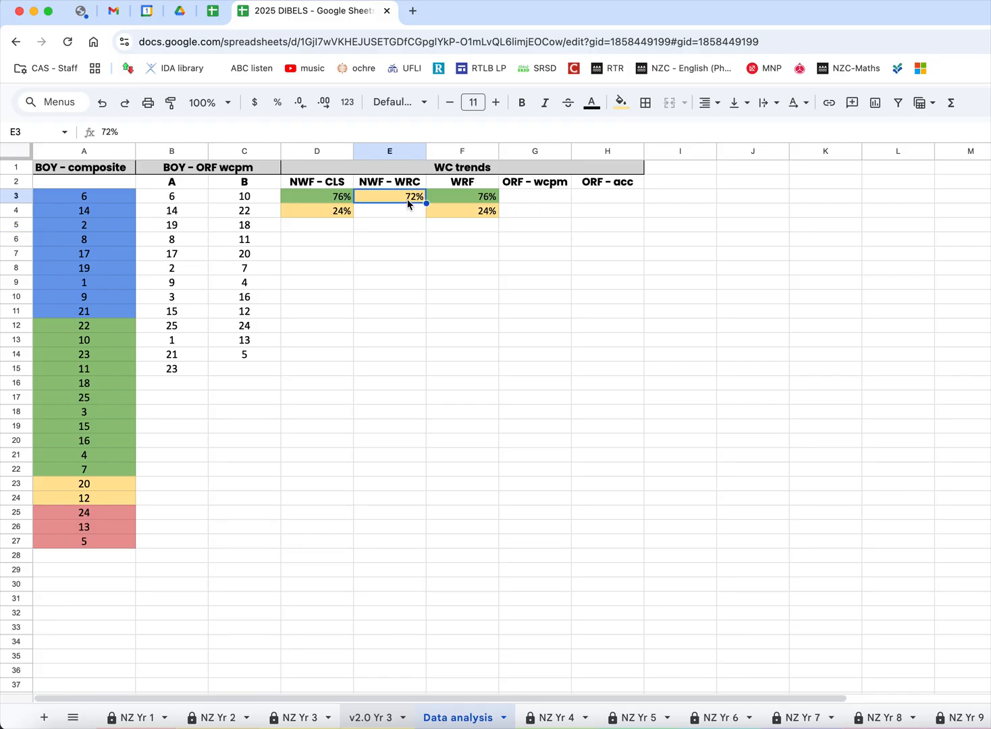
pyautogui.press('super+c')
pyautogui.click(528, 193)
pyautogui.press('super+v')
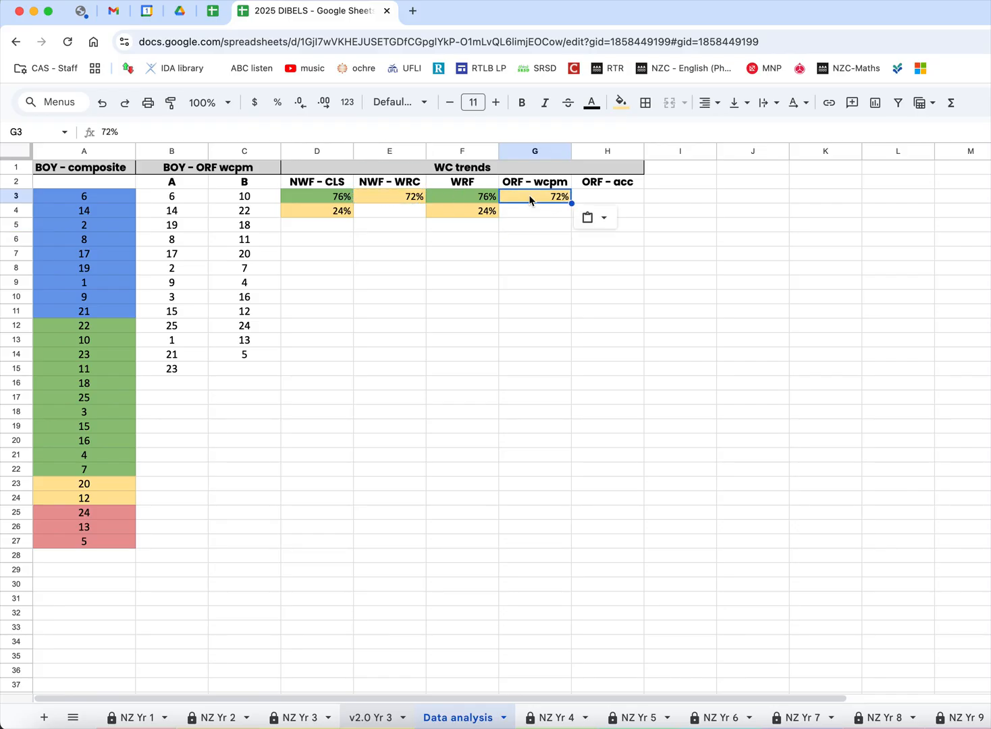
pyautogui.click(540, 212)
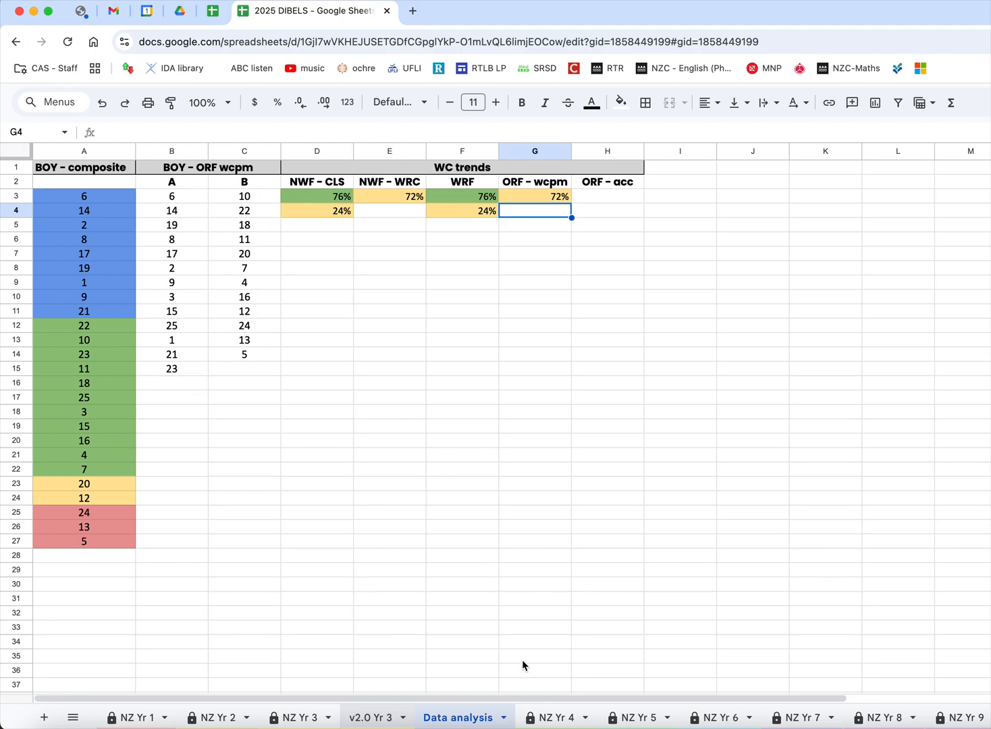
# - Sort the v2.0 Yr 3 sheet by the Beginning Accuracy column from highest to lowest and check the scores against the 92% benchmark
pyautogui.click(376, 720)
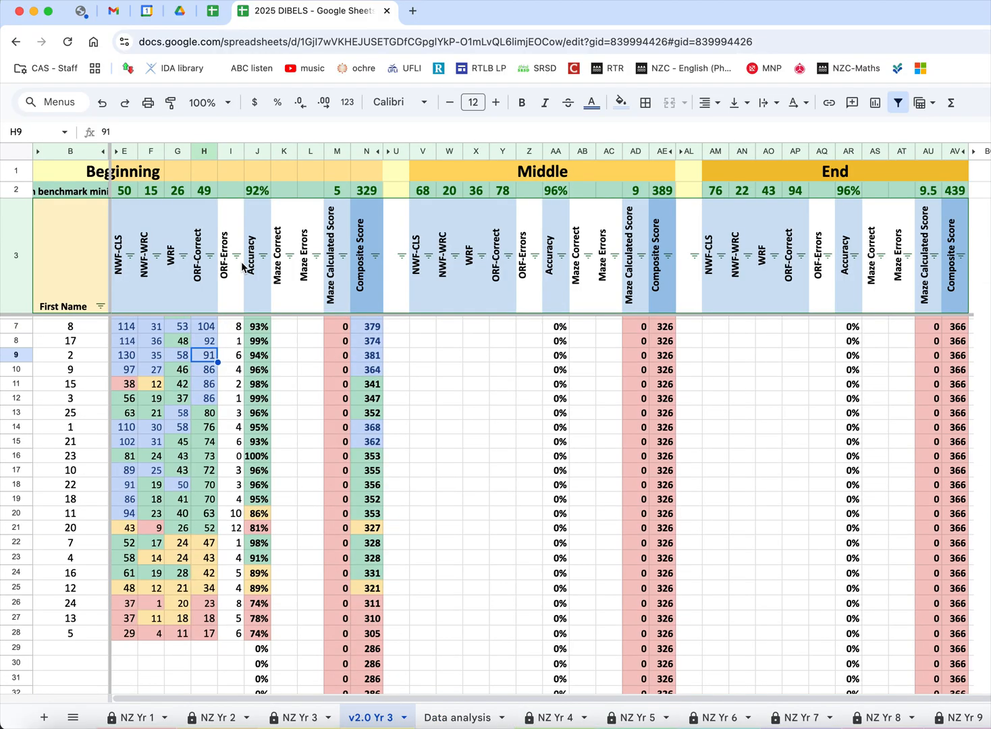
pyautogui.hscroll(1, 261, 160)
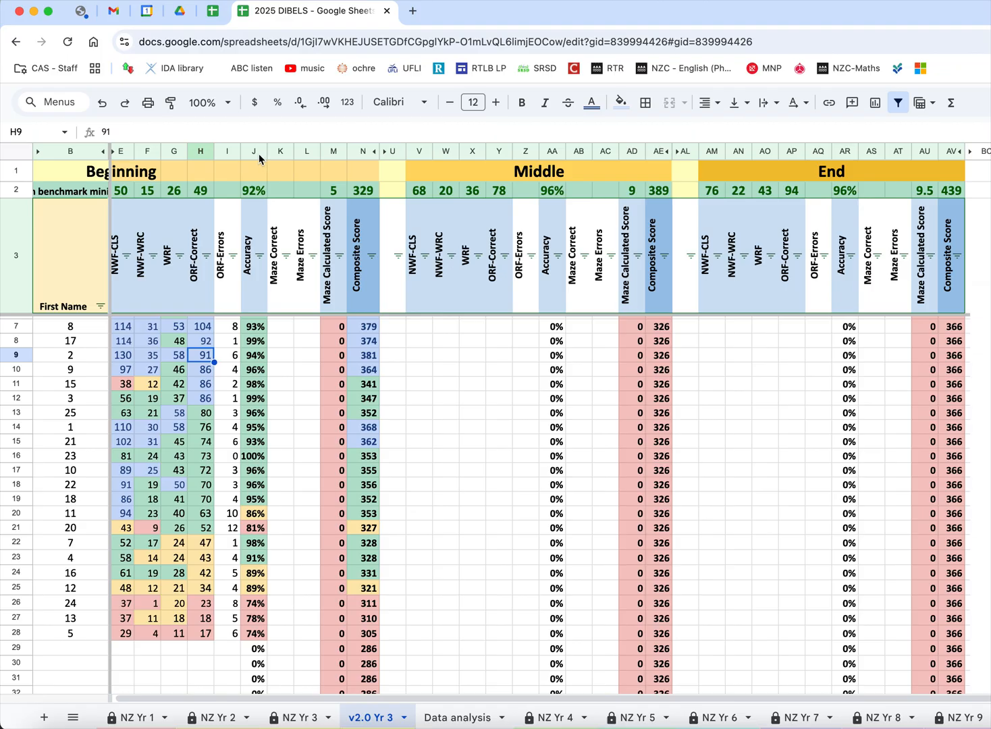
pyautogui.click(257, 151)
pyautogui.rightClick(256, 154)
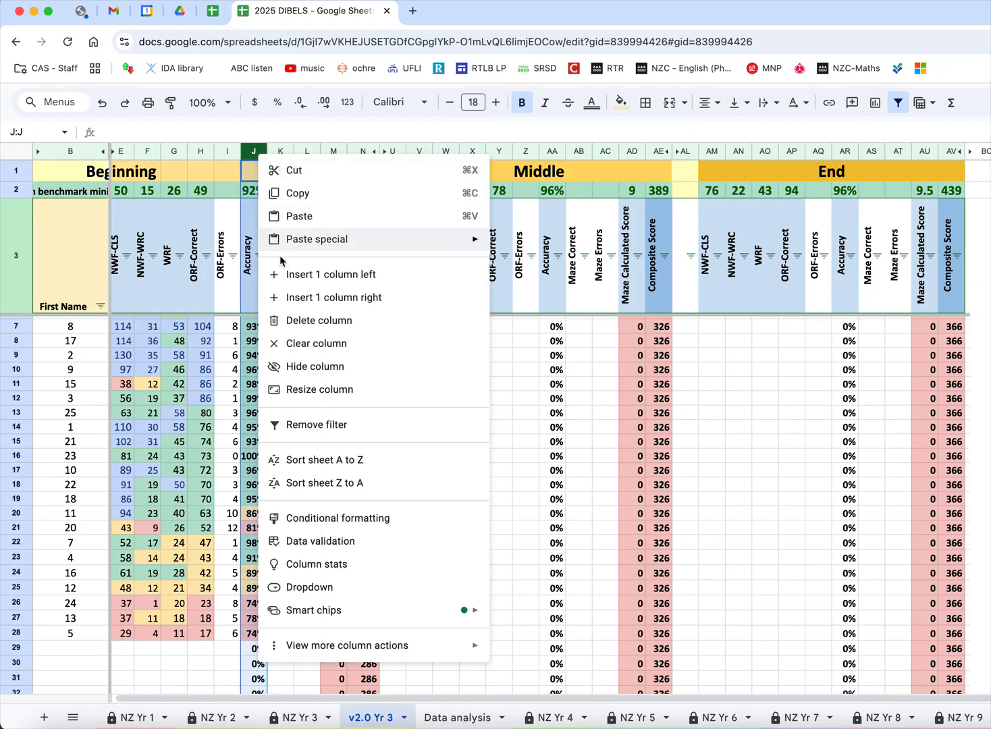
pyautogui.click(347, 483)
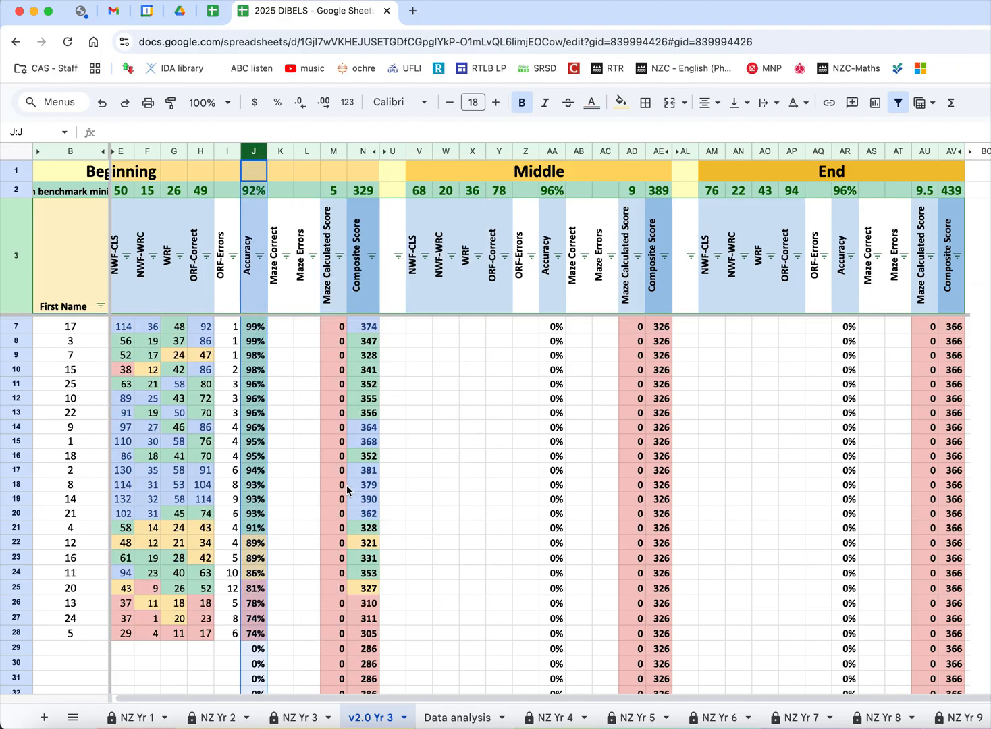
pyautogui.click(303, 475)
pyautogui.scroll(1, 276, 392)
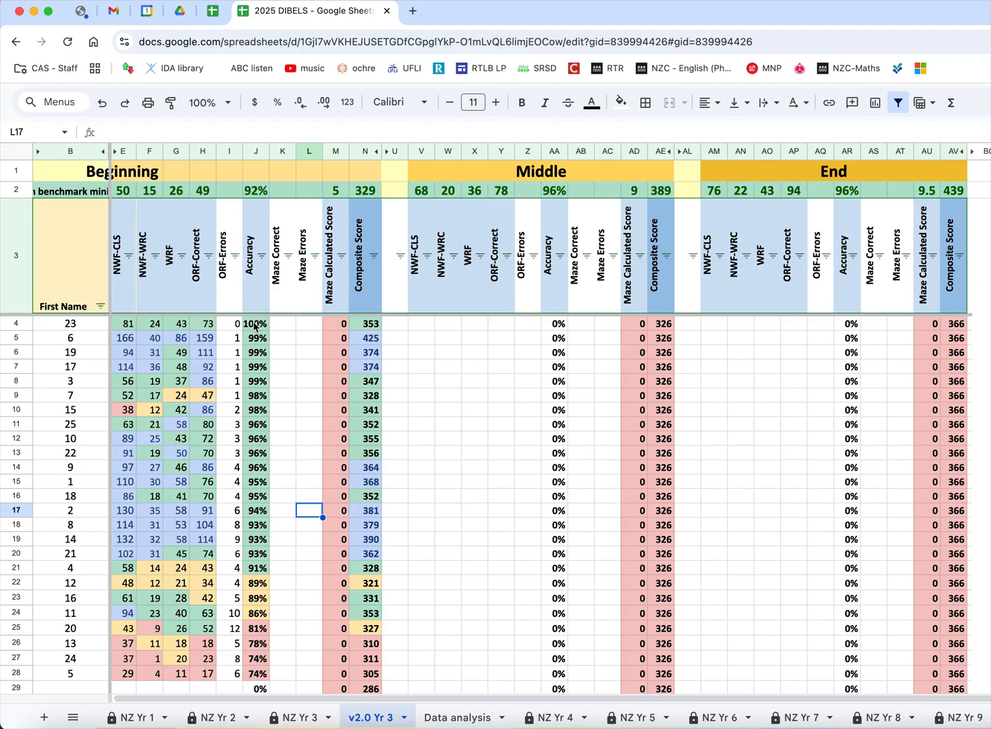
pyautogui.scroll(-3, 260, 554)
pyautogui.click(260, 537)
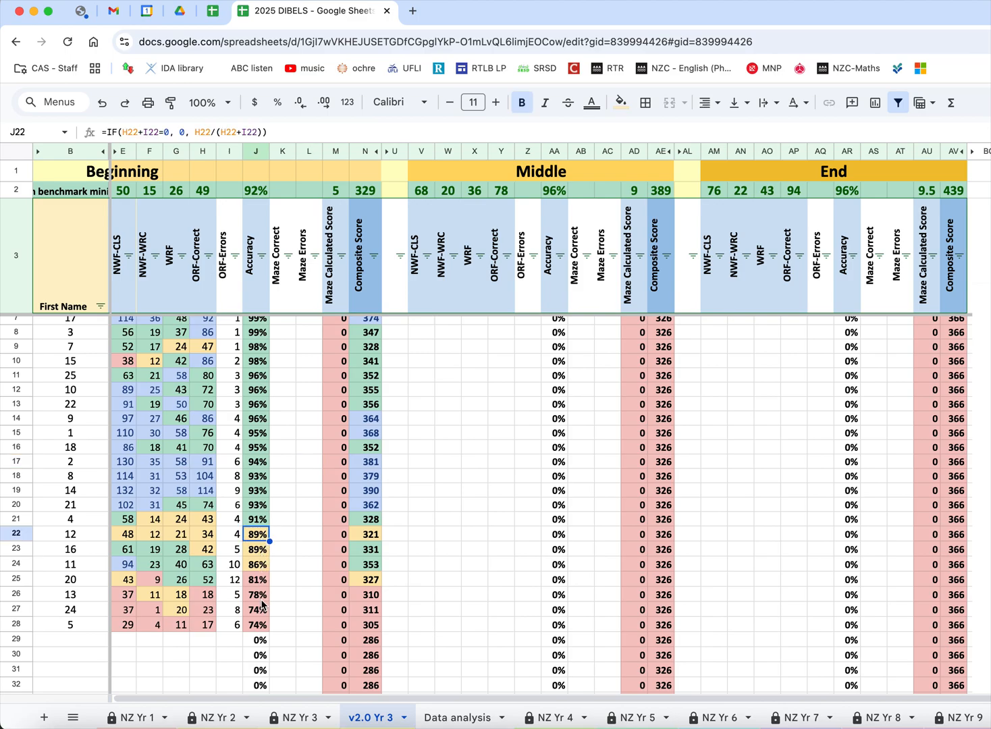
pyautogui.scroll(3, 267, 556)
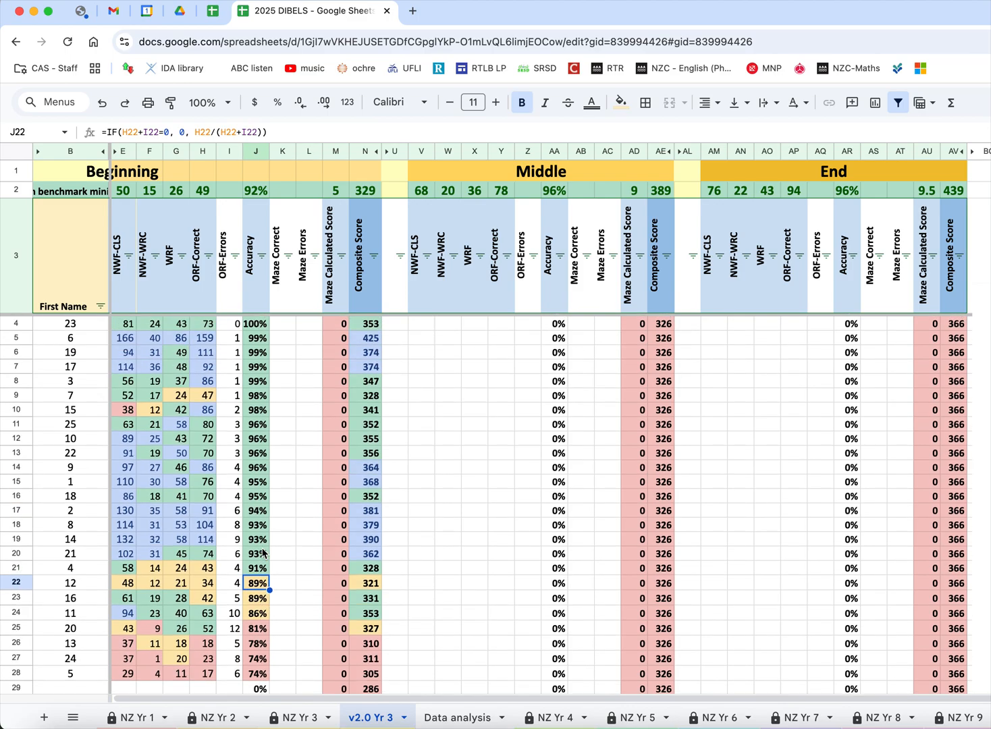
# - Extend the 72% and its fill from G3 into H3 under ORF - acc on the Data analysis sheet
pyautogui.click(455, 718)
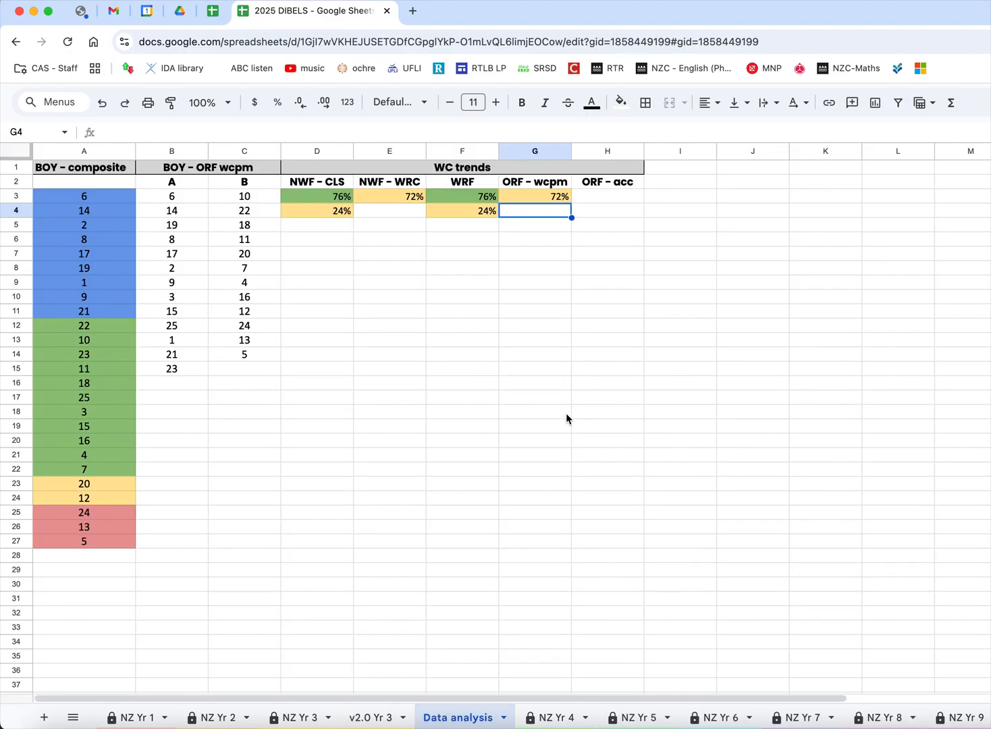
pyautogui.click(380, 197)
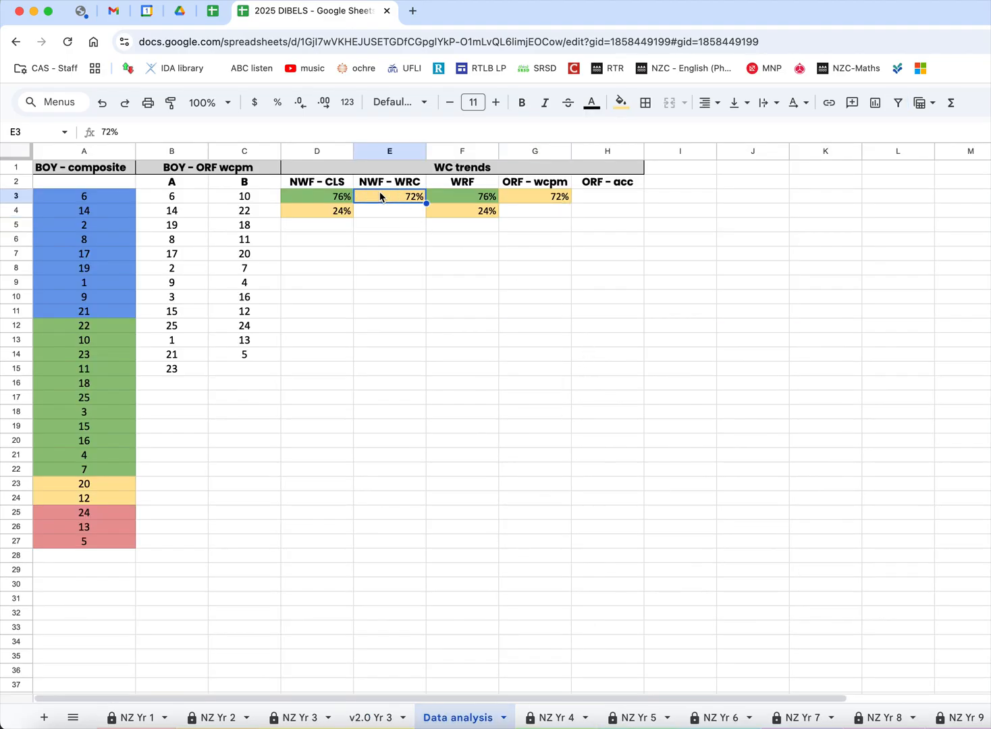
pyautogui.click(524, 196)
pyautogui.moveTo(574, 204); pyautogui.dragTo(591, 208)
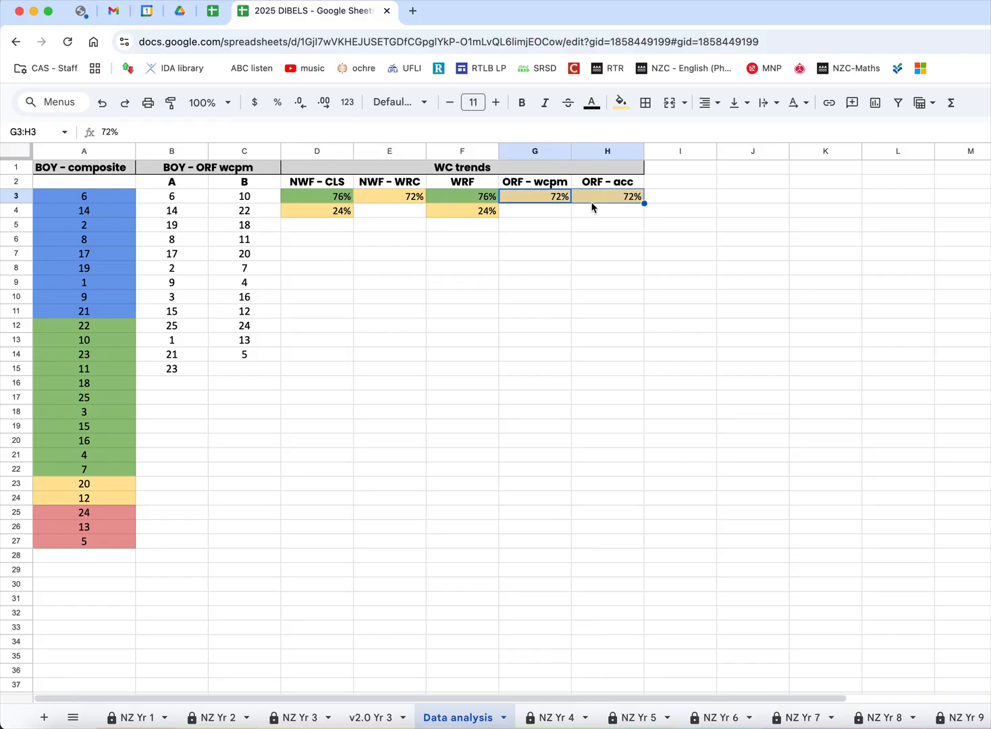
pyautogui.click(613, 216)
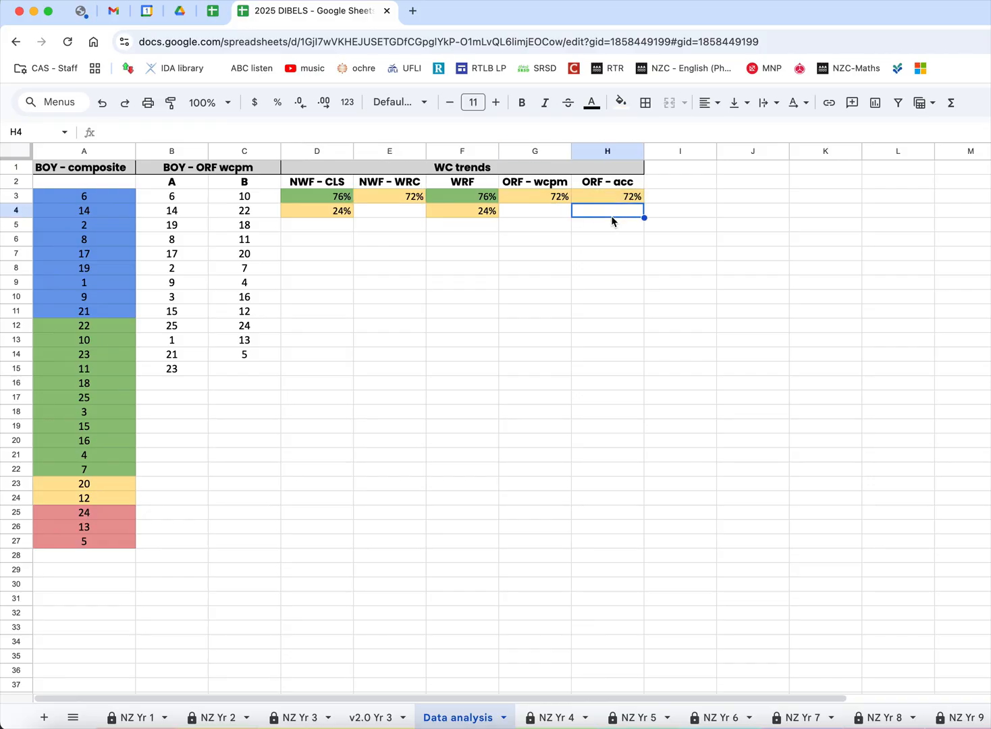
pyautogui.click(540, 197)
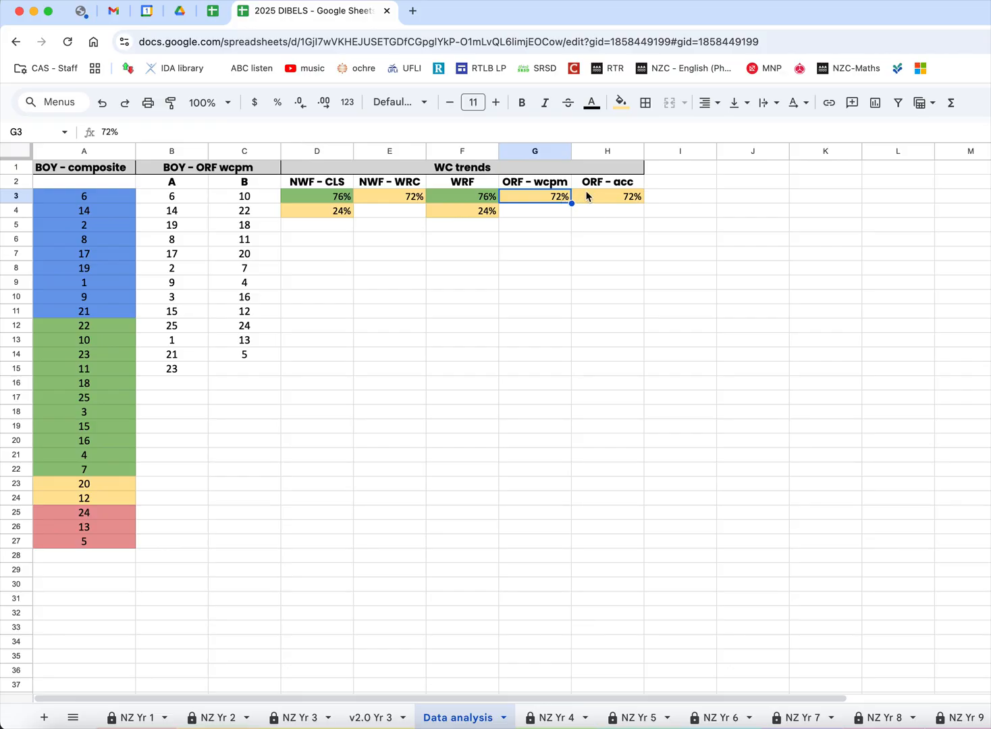
pyautogui.click(586, 216)
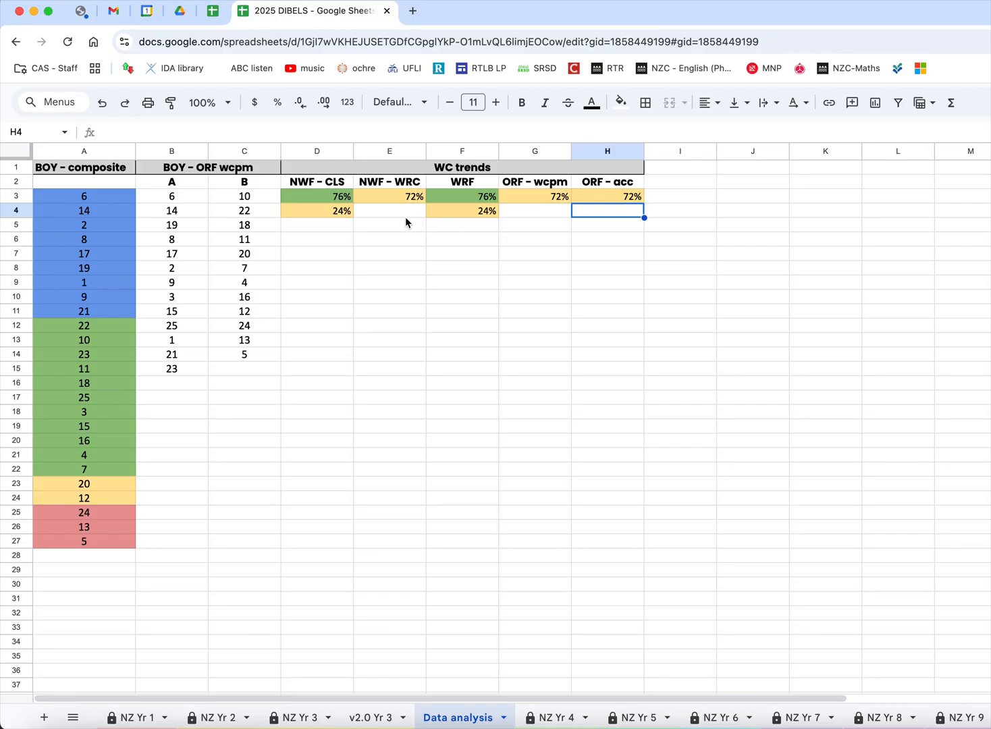
# - Review the Beginning subtest and composite scores on the v2.0 Yr 3 sheet against the NWF - CLS and NWF - WRC trends on Data analysis
pyautogui.click(376, 718)
pyautogui.click(402, 443)
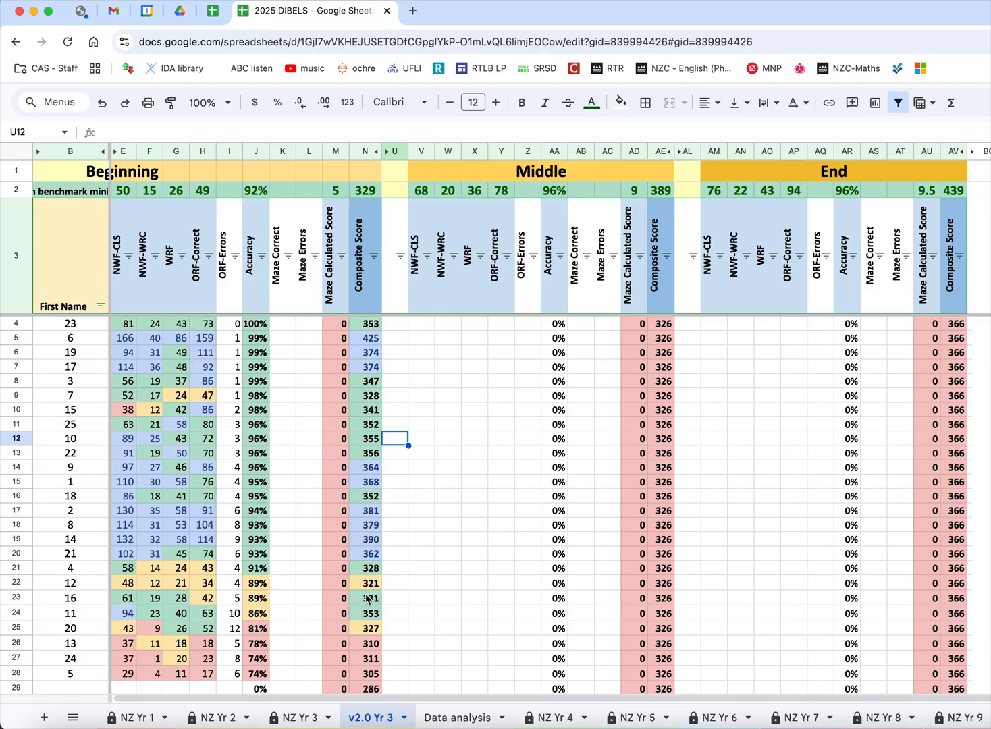
pyautogui.click(369, 665)
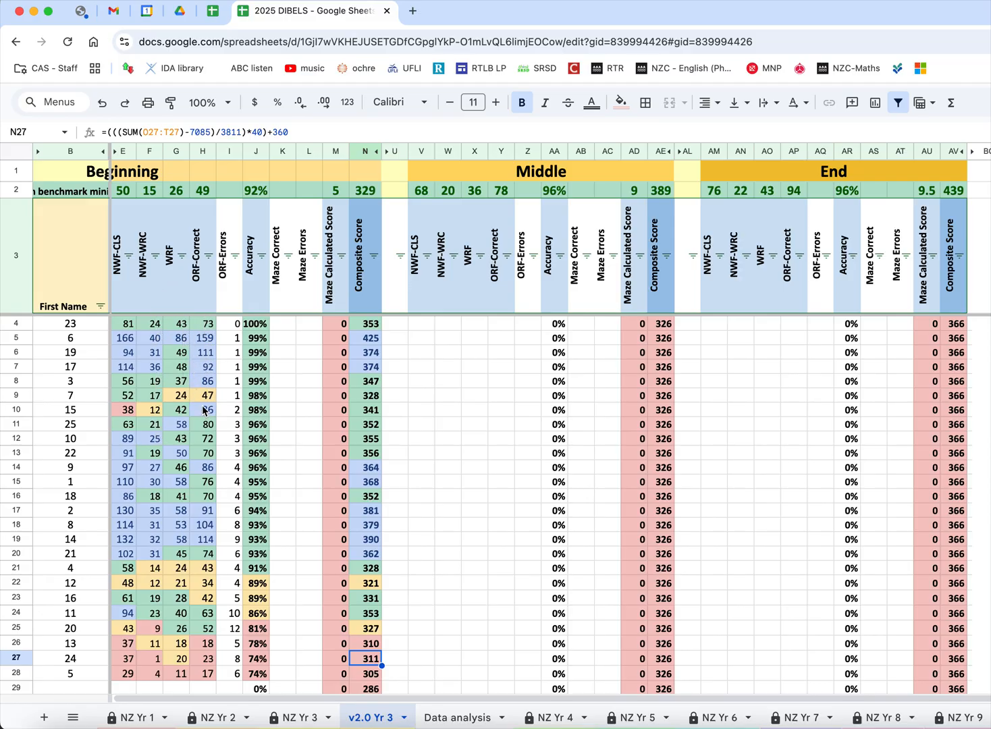
pyautogui.click(470, 718)
pyautogui.click(323, 241)
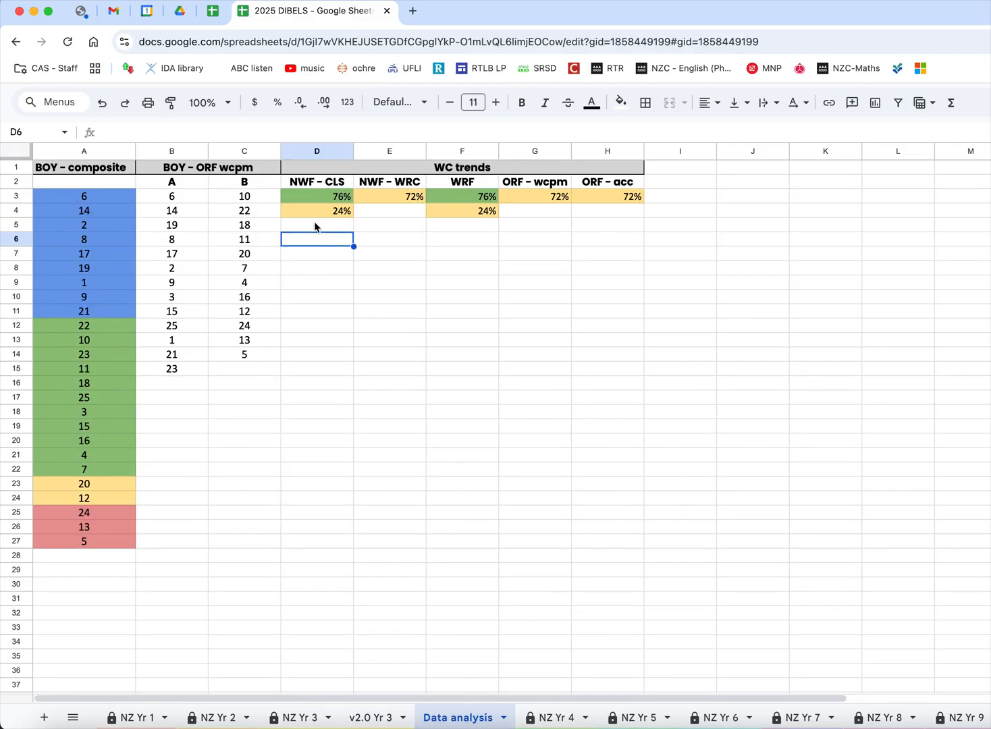
pyautogui.click(326, 183)
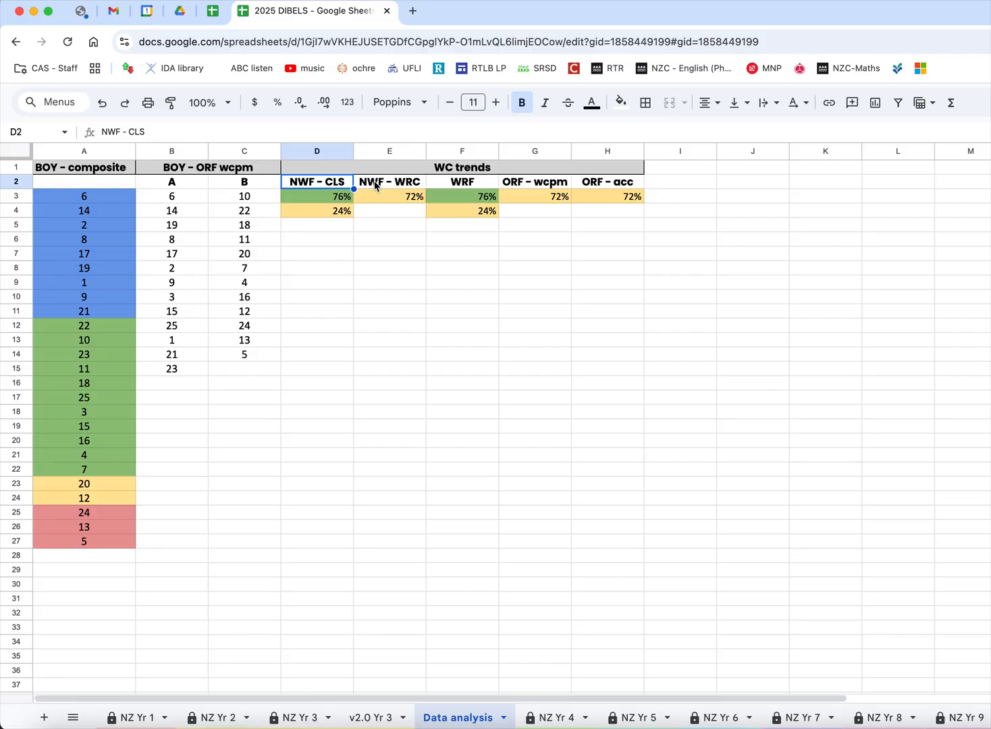
pyautogui.click(375, 187)
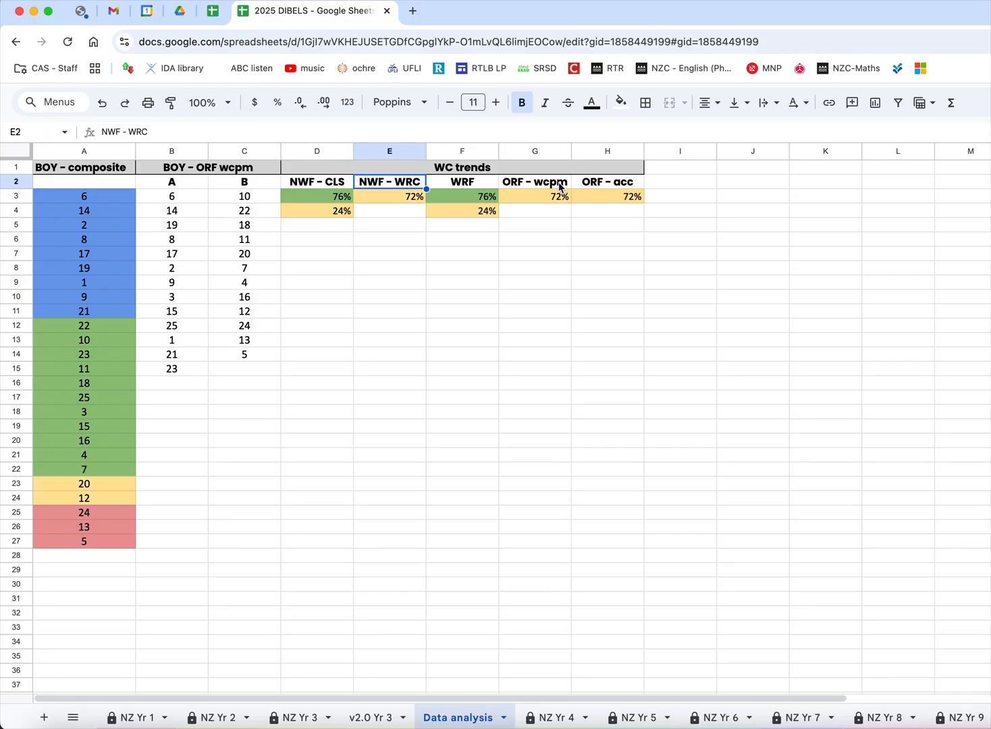
# - Enter "Scope and sequence - spelling" in D6 beneath the NWF - CLS trend percentages
pyautogui.click(320, 241)
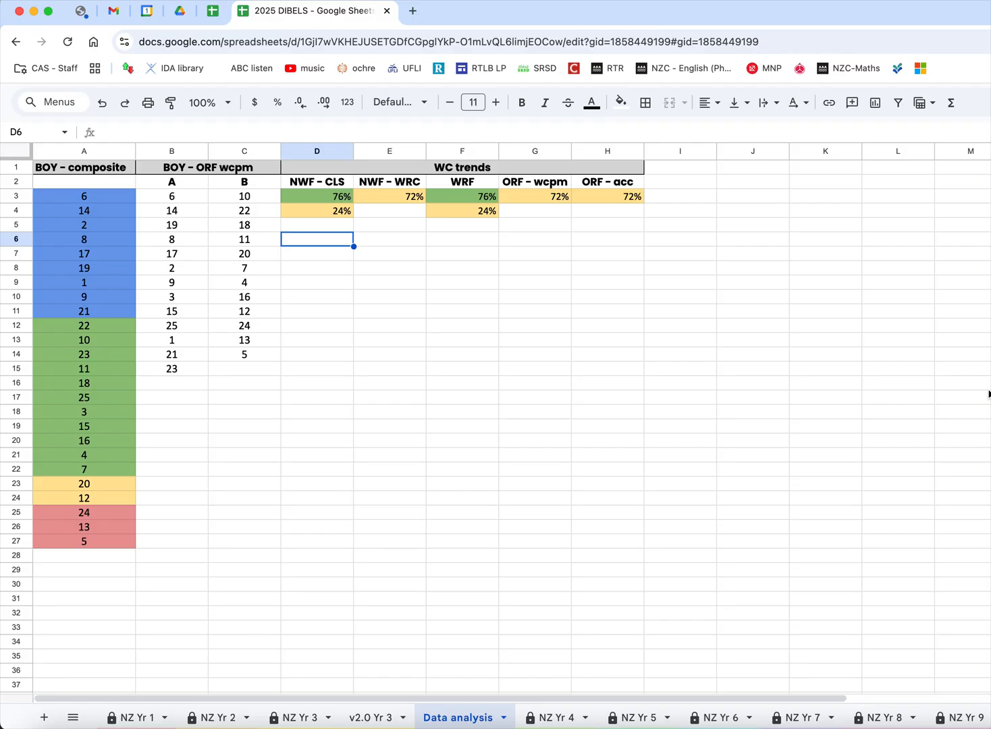
pyautogui.write('Scope seq')
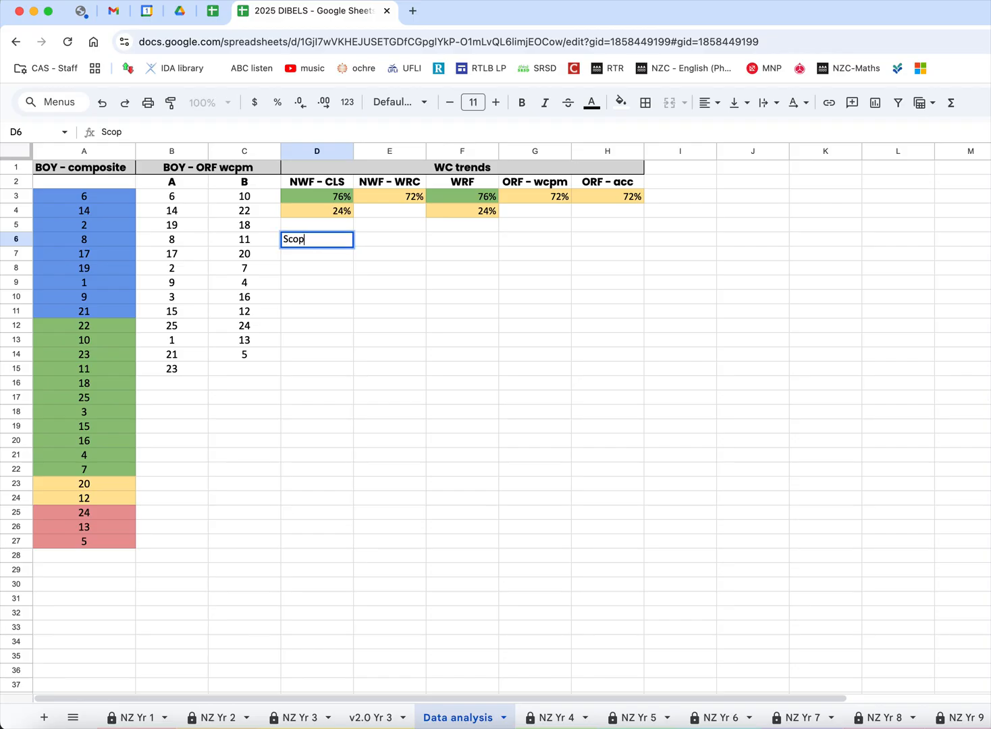
pyautogui.press('BackSpace')
pyautogui.press('BackSpace')
pyautogui.press('BackSpace')
pyautogui.write('and sequence - spelling')
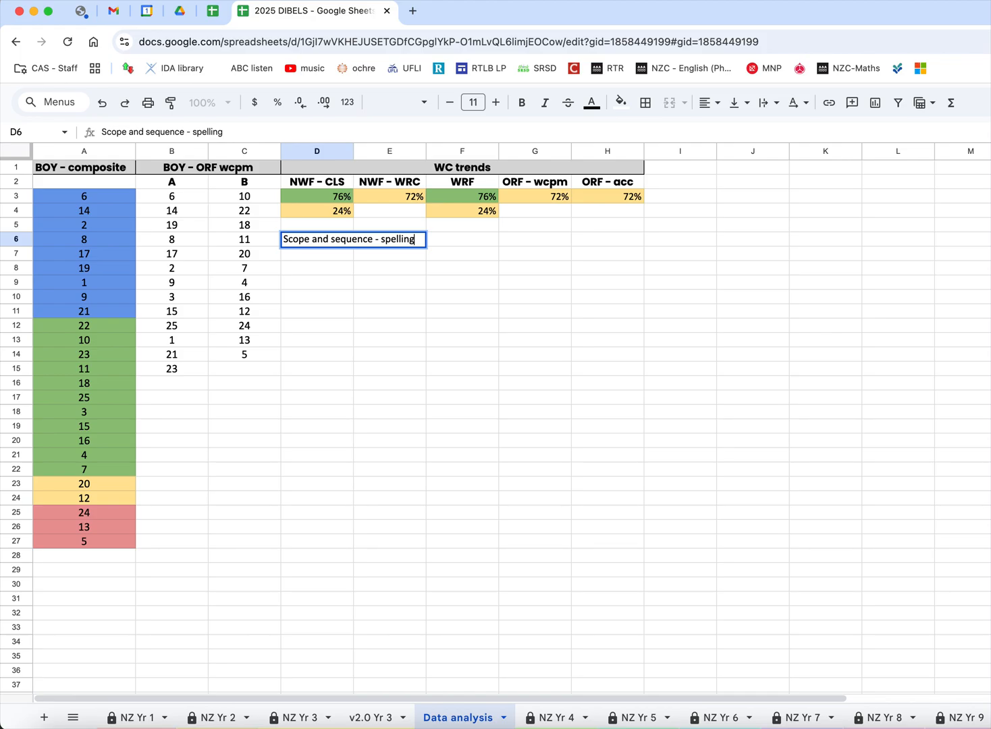
pyautogui.press('Return')
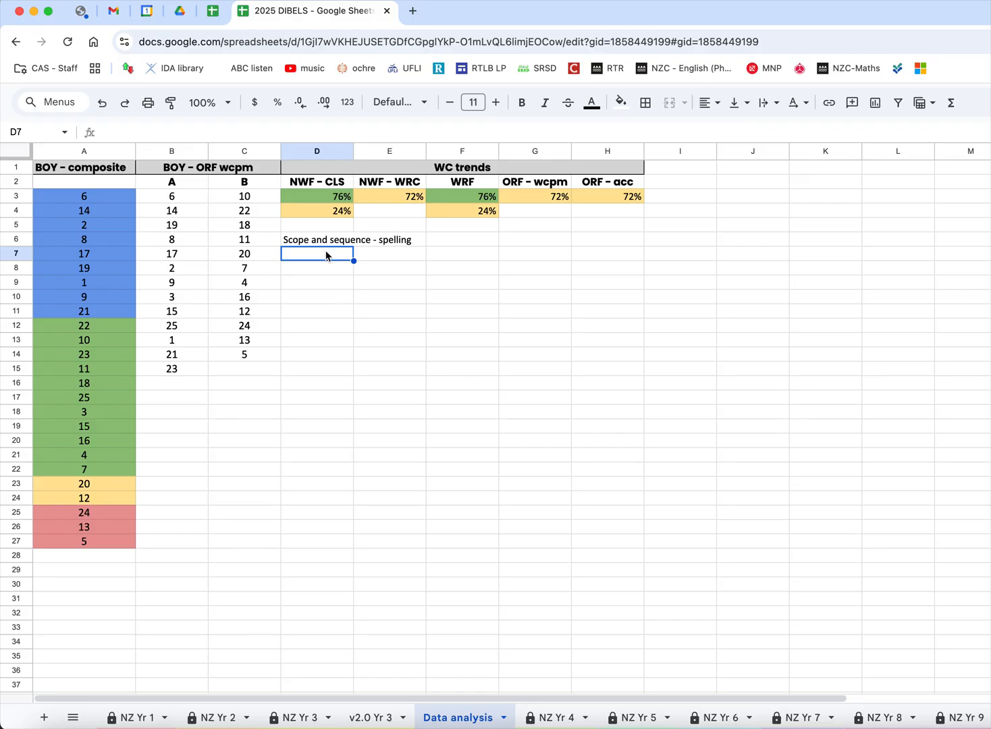
# - Wrap the text of the scope and sequence note in D6
pyautogui.click(319, 213)
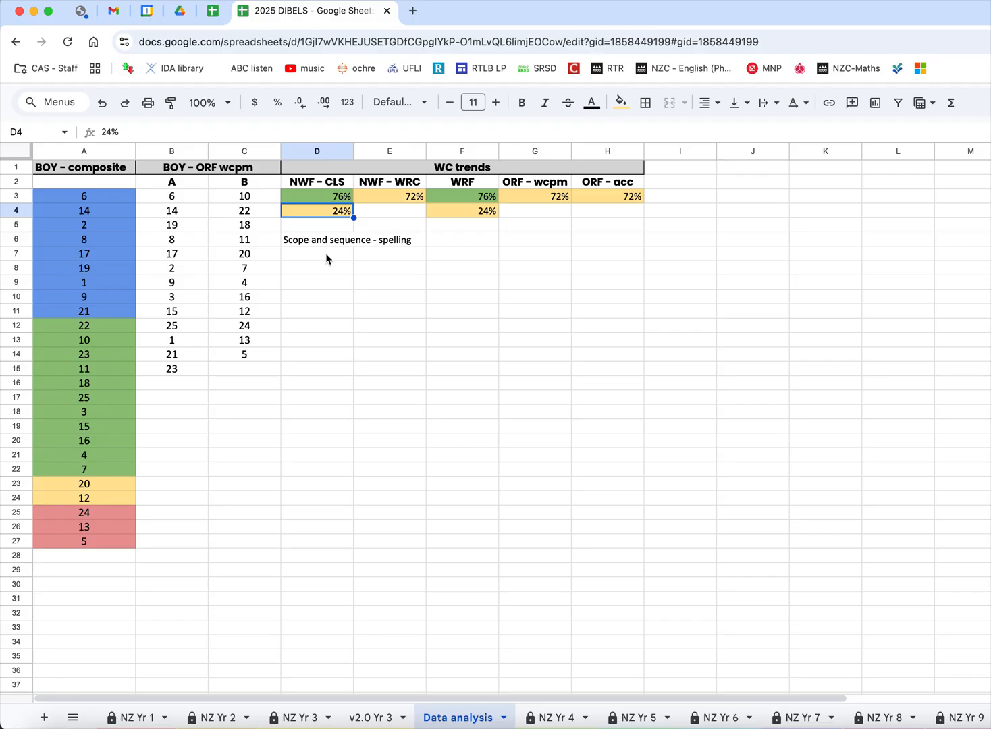
pyautogui.click(320, 239)
pyautogui.click(772, 108)
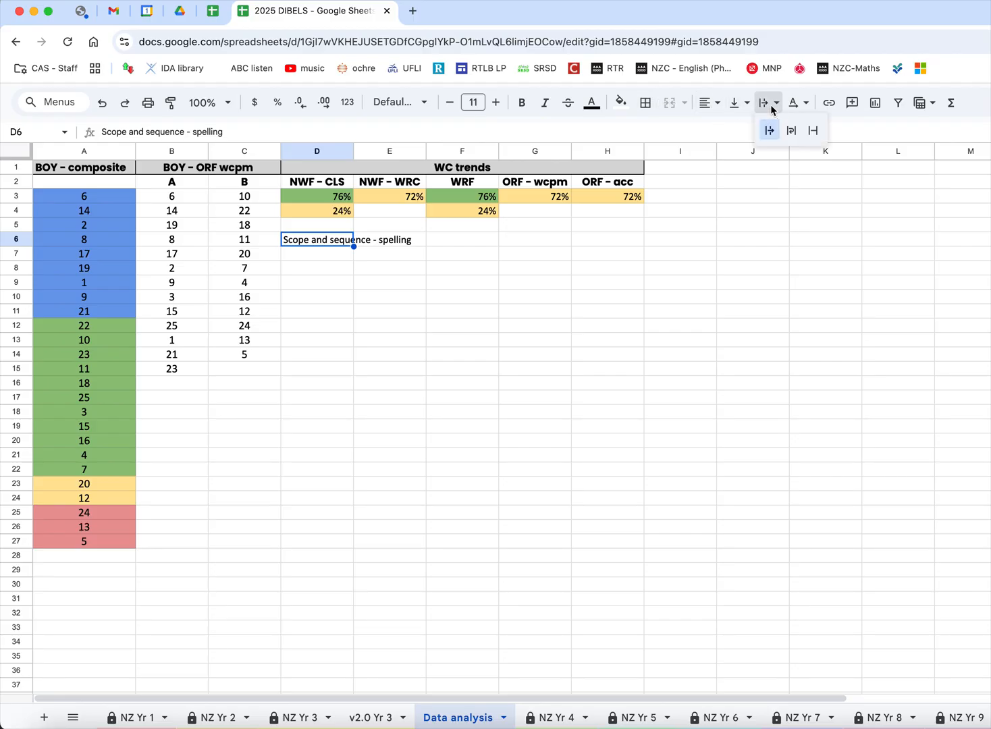
pyautogui.click(792, 131)
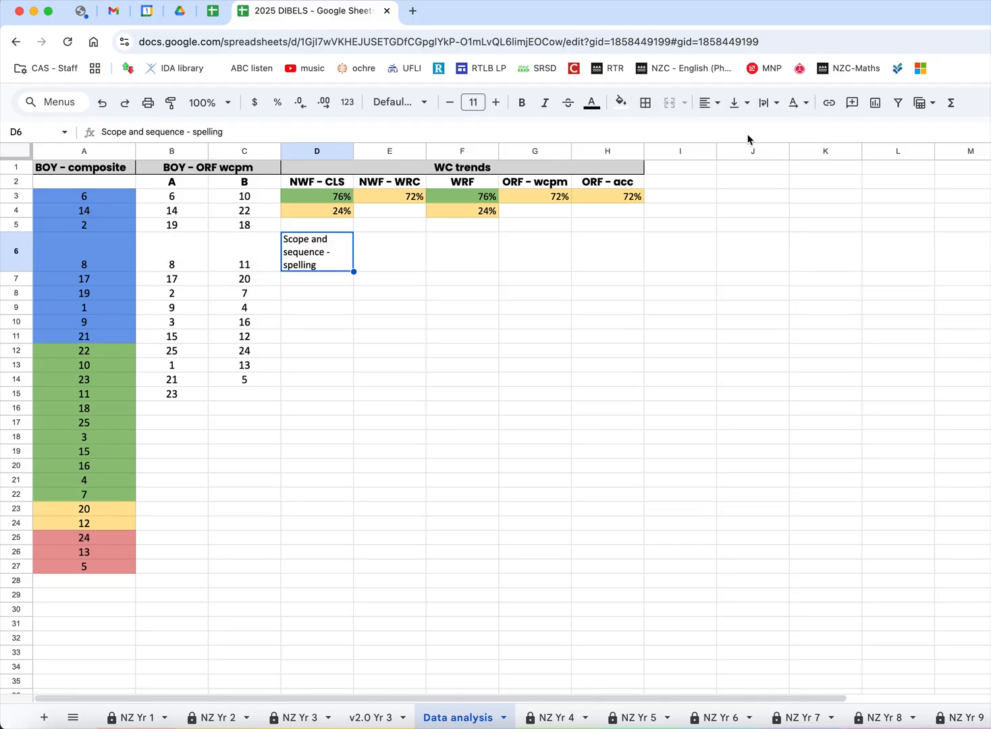
# - Enter "Blending - Yeet, word reading lists (timed)" in E6 beneath the NWF - WRC trend percentage
pyautogui.click(389, 247)
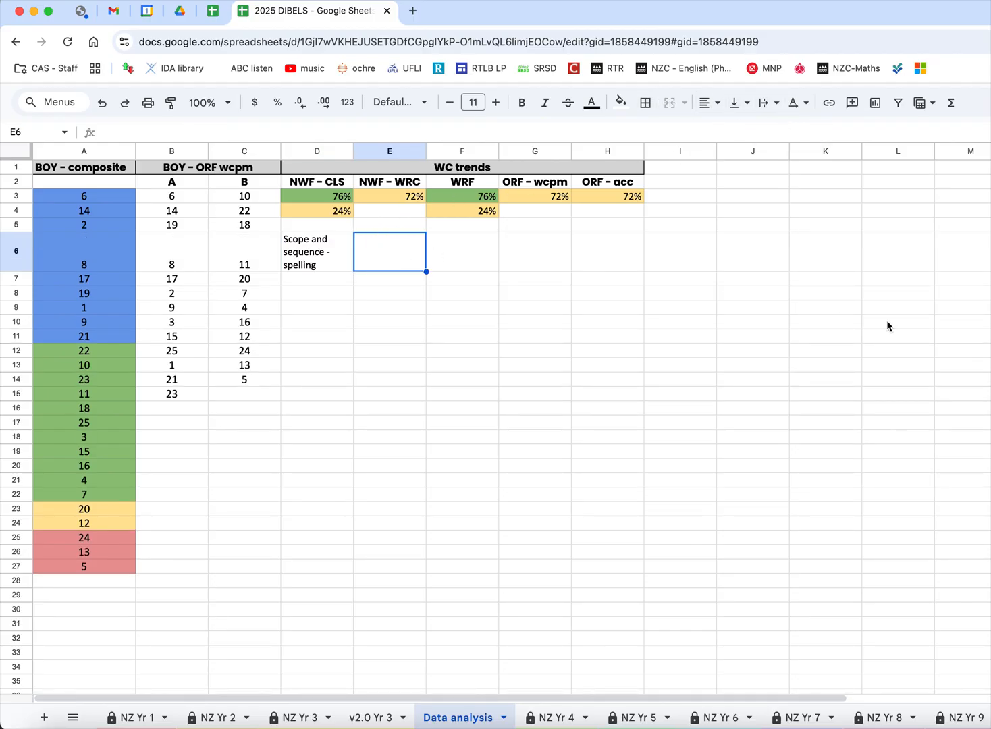
pyautogui.write('Blending')
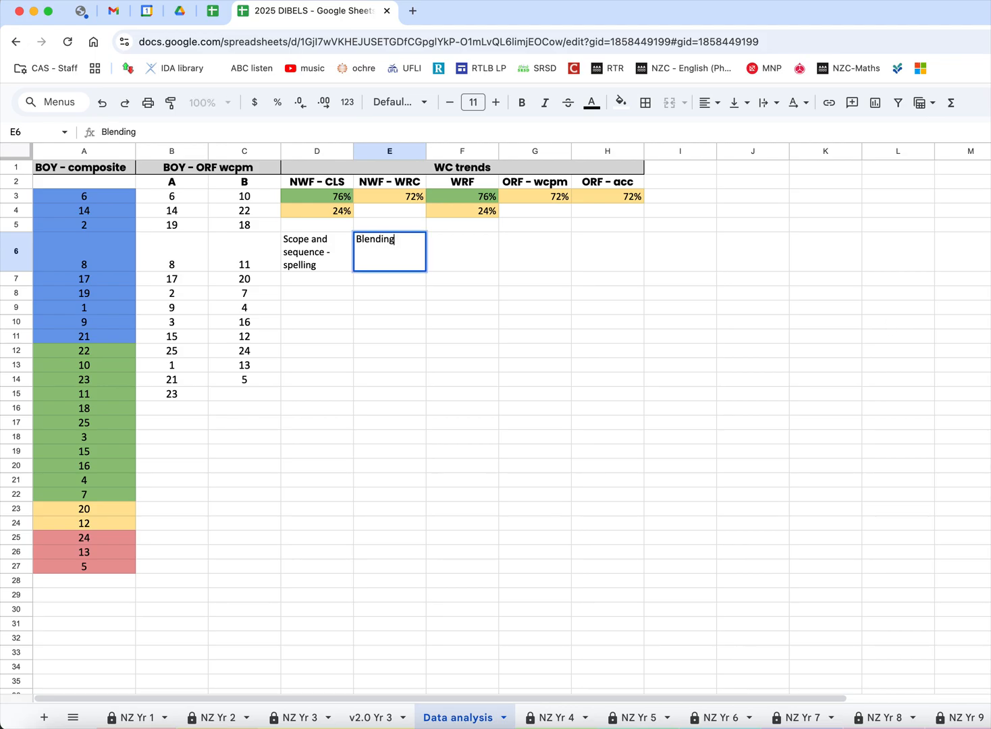
pyautogui.write(' - Yeet')
pyautogui.write(', ')
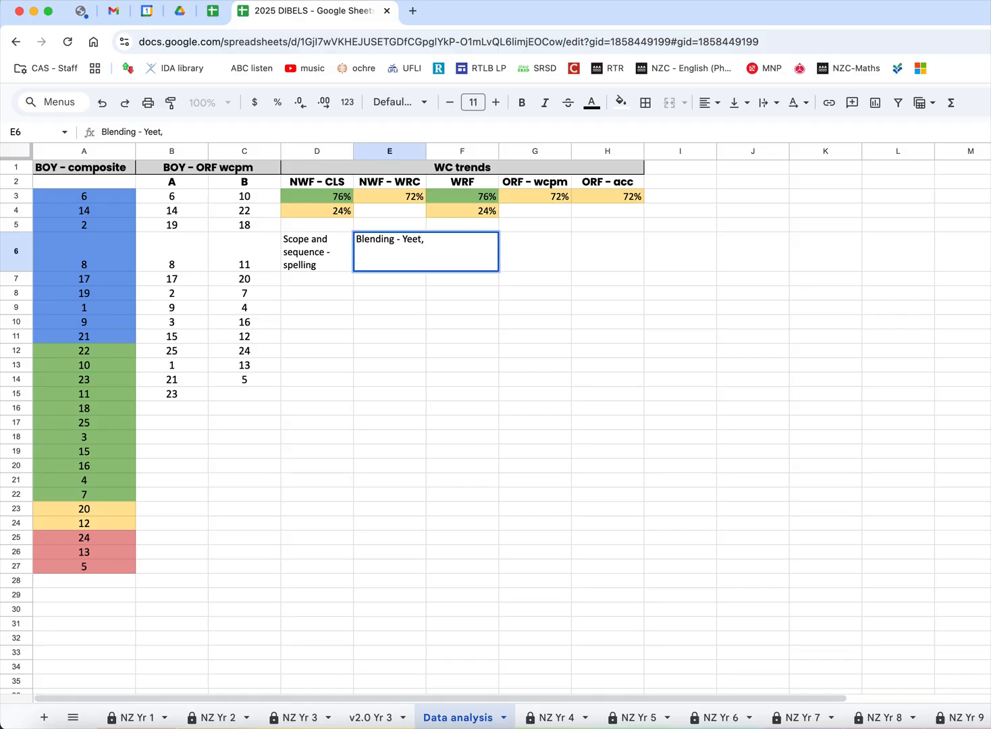
pyautogui.write('word reading lists ')
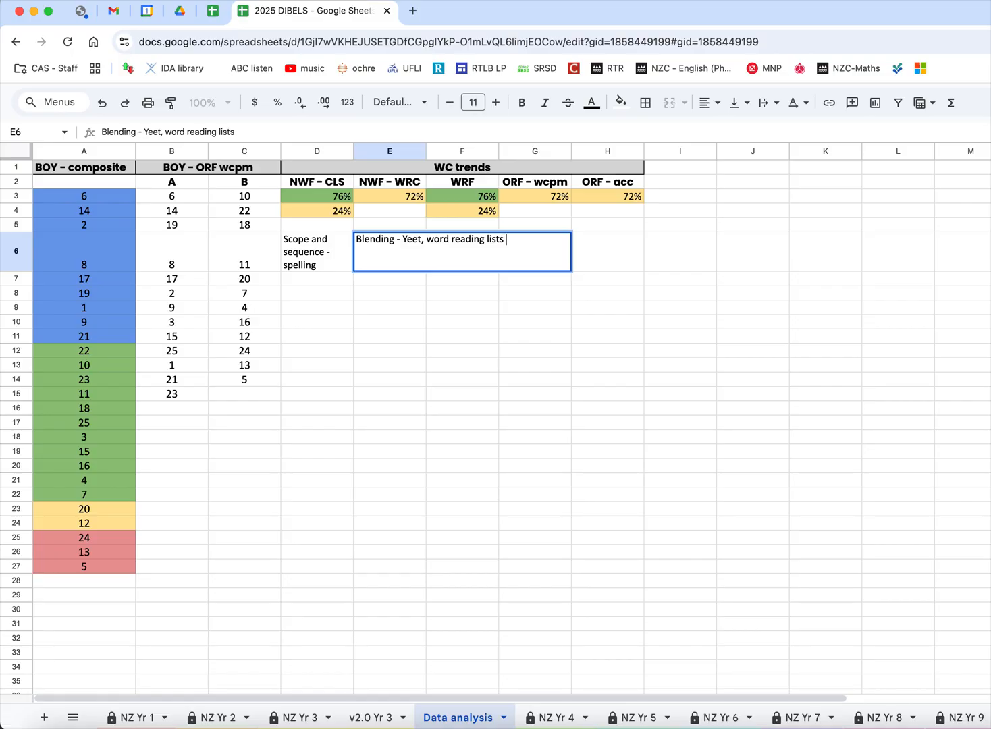
pyautogui.write('(timed)')
pyautogui.click(462, 224)
# - Wrap the text of the blending note in E6 and move on to F6 under WRF
pyautogui.click(398, 258)
pyautogui.click(767, 103)
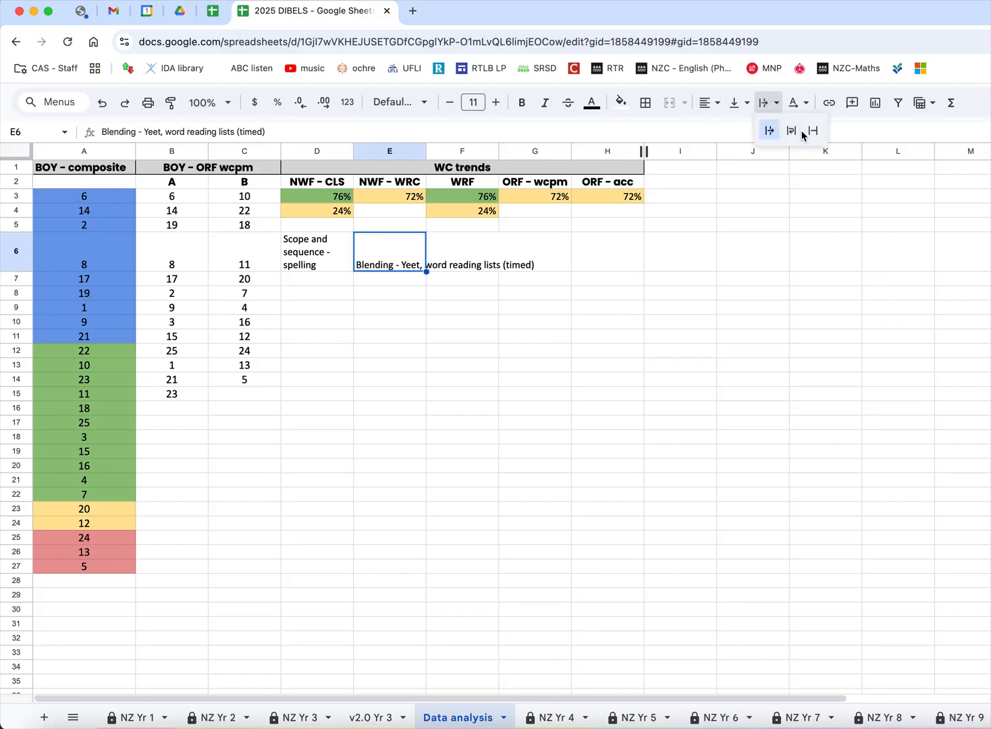
pyautogui.click(791, 134)
pyautogui.click(488, 250)
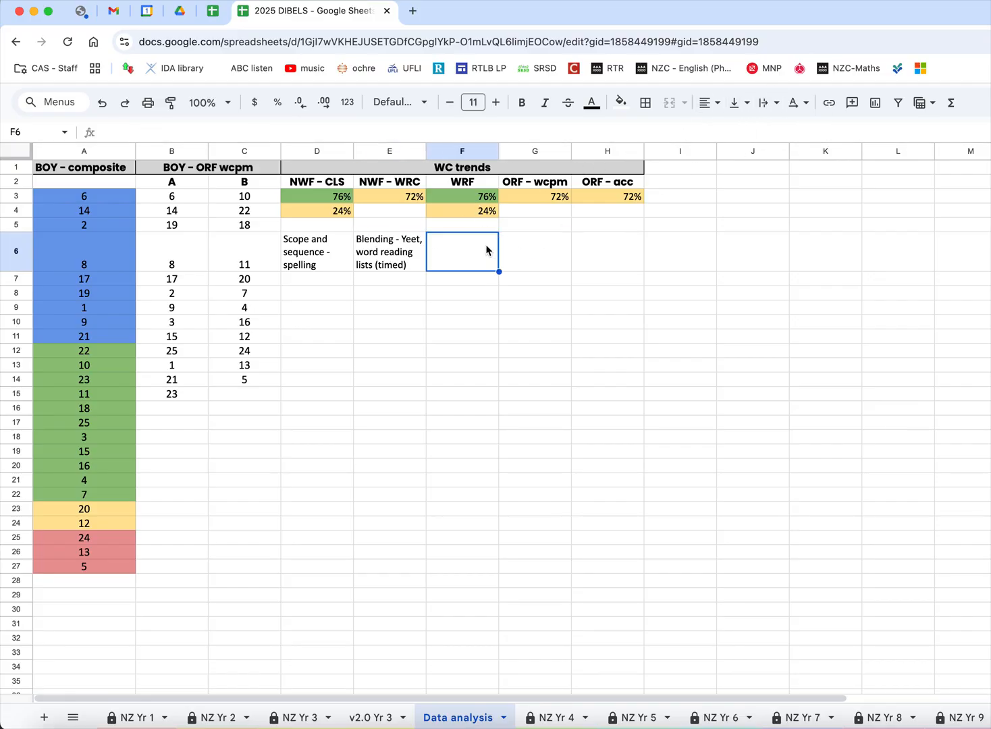
# - Enter "Whole class texts" in F6 beneath the WRF trend percentages and wrap its text
pyautogui.write('W')
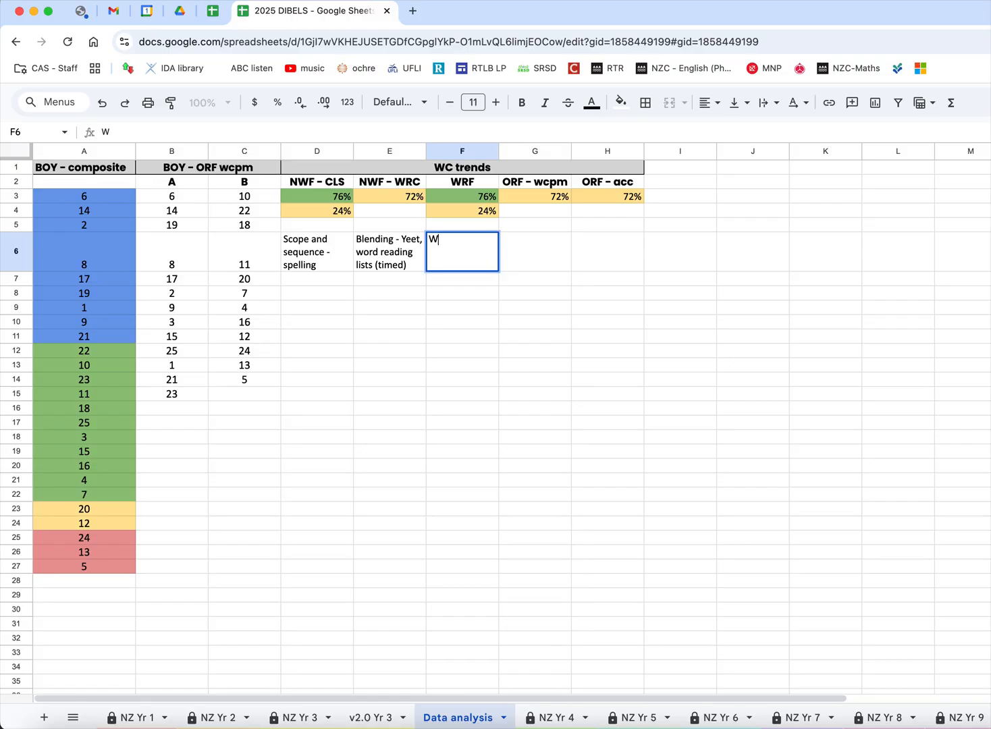
pyautogui.write('hole class texts')
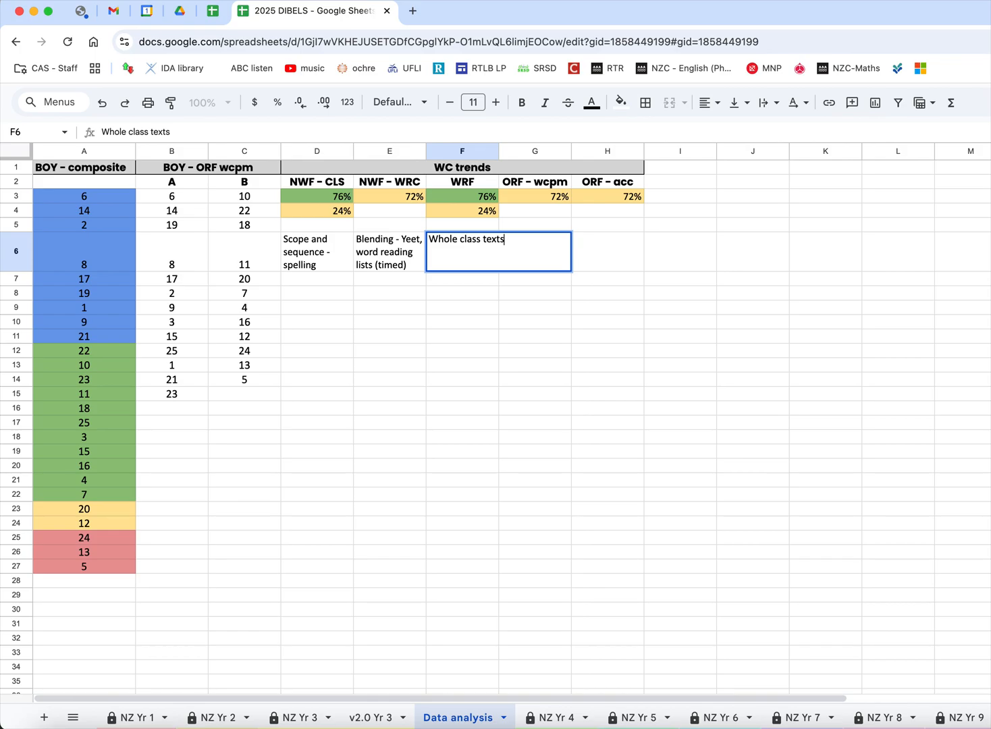
pyautogui.click(476, 214)
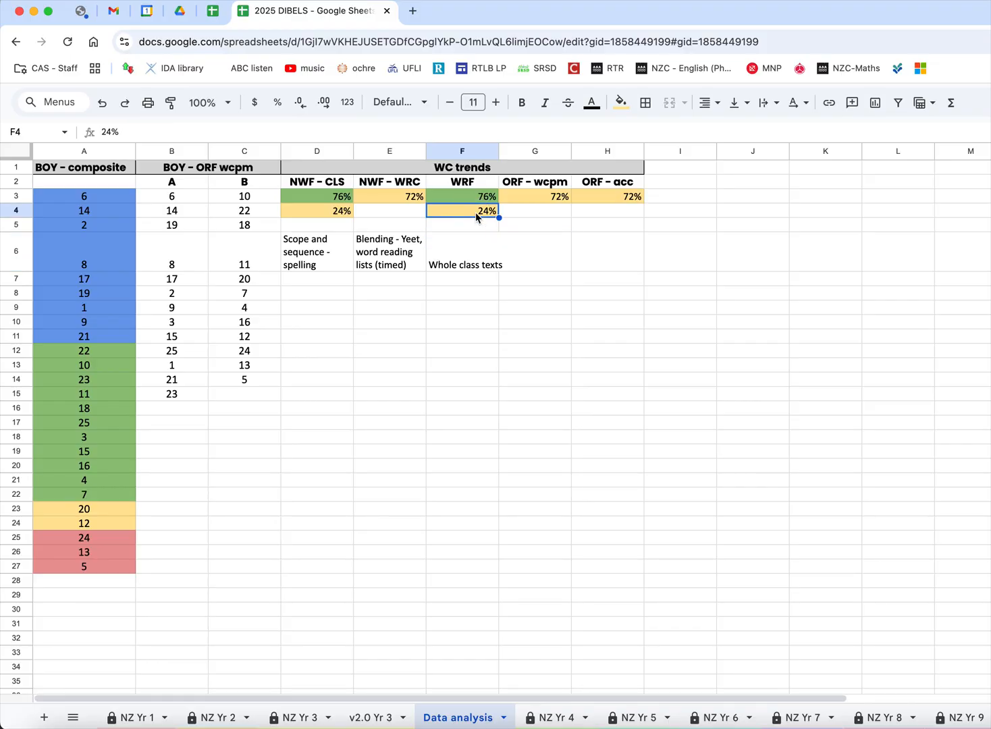
pyautogui.click(483, 260)
pyautogui.click(766, 104)
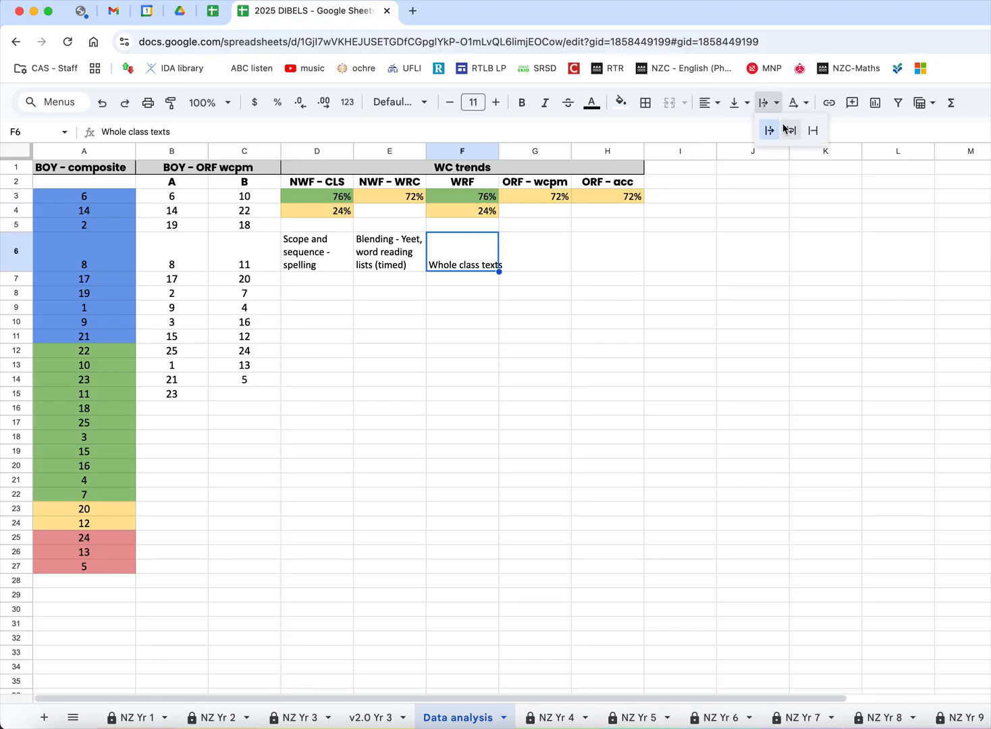
pyautogui.click(788, 130)
pyautogui.click(489, 215)
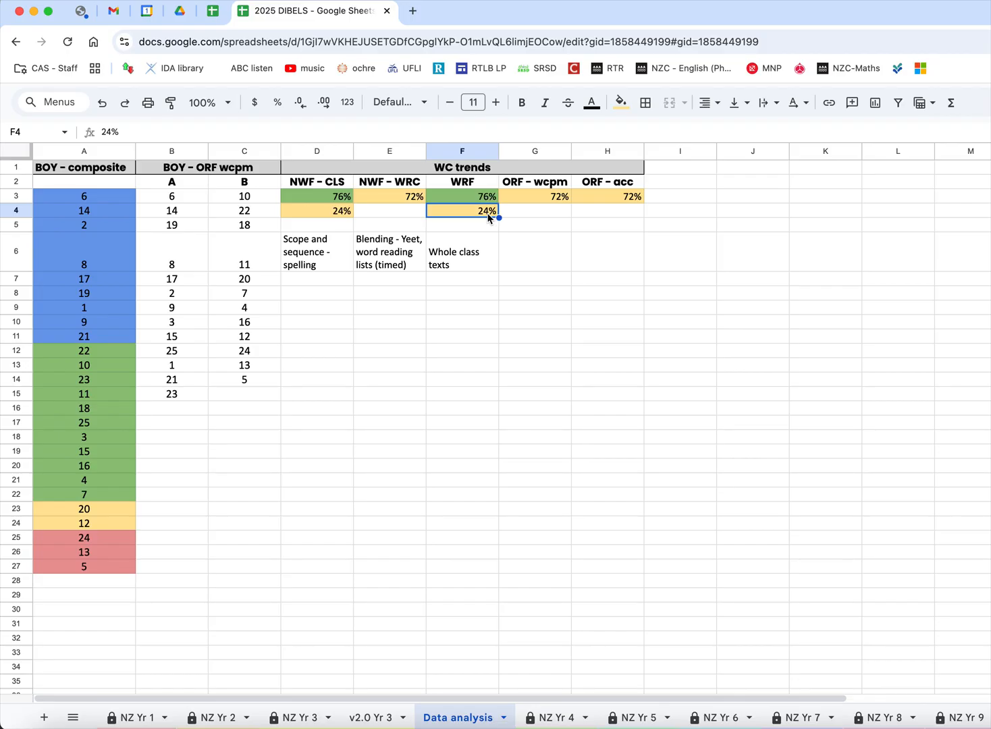
pyautogui.click(474, 253)
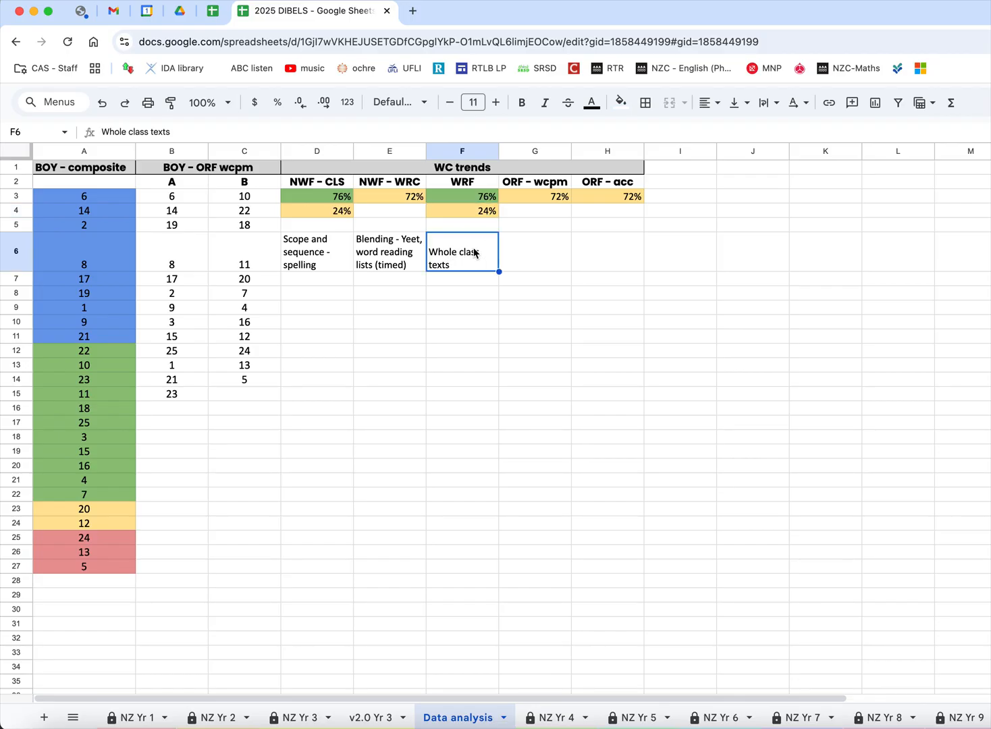
pyautogui.click(470, 281)
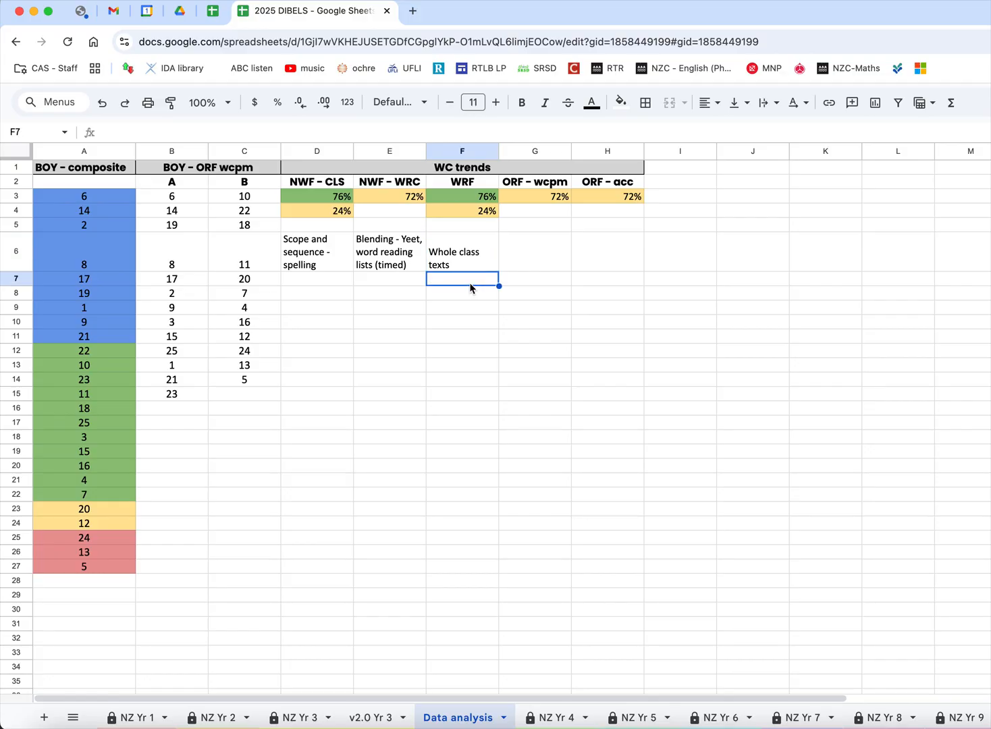
pyautogui.click(474, 212)
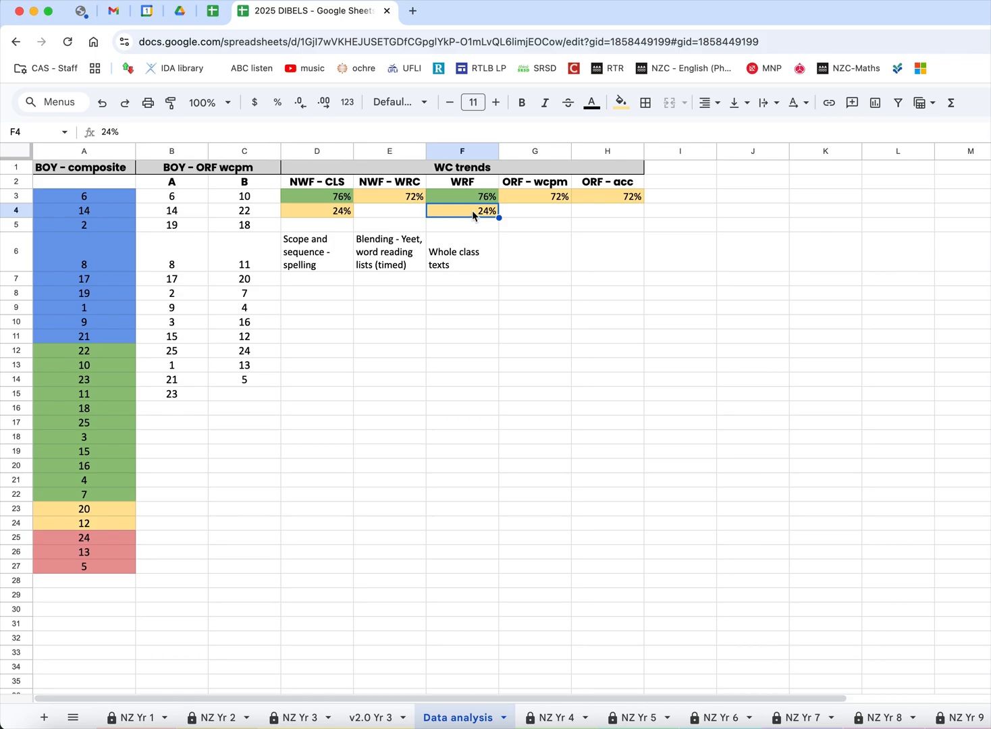
# - Begin the ORF - wcpm note in G6 with "Fluency - fluency pairs"
pyautogui.click(546, 247)
pyautogui.write('Fluency')
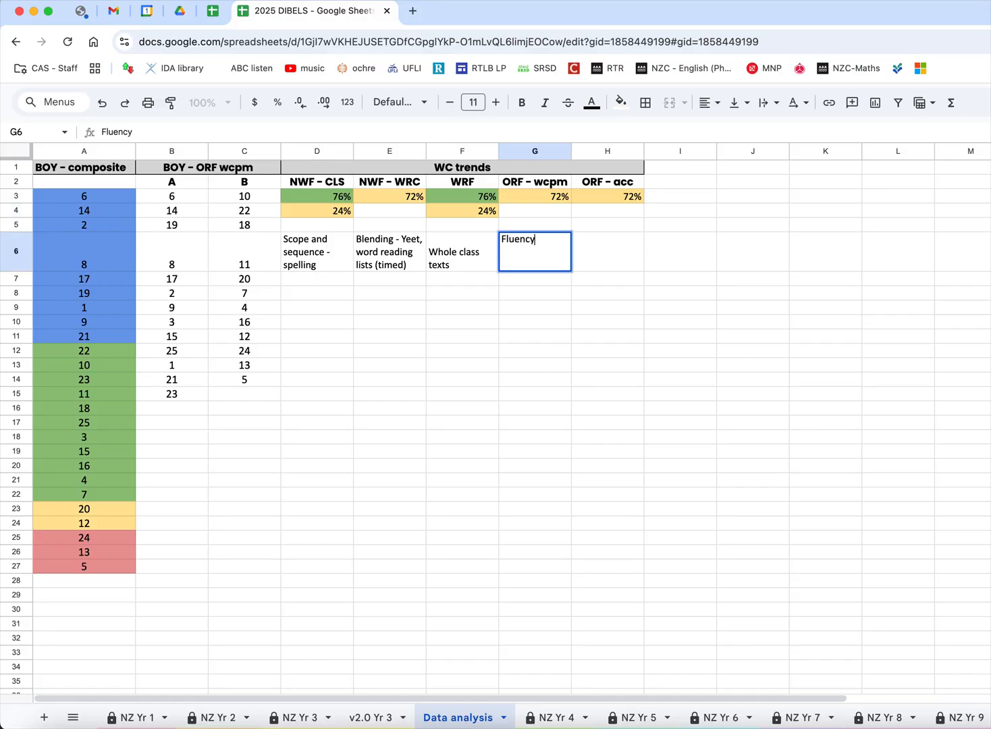
pyautogui.write(' - fluency pairs')
# - Add a second line to the G6 note reading "WC text - unpack vocabulary, track me, choral reading, echo reading"
pyautogui.hotkey('alt', 'Return')
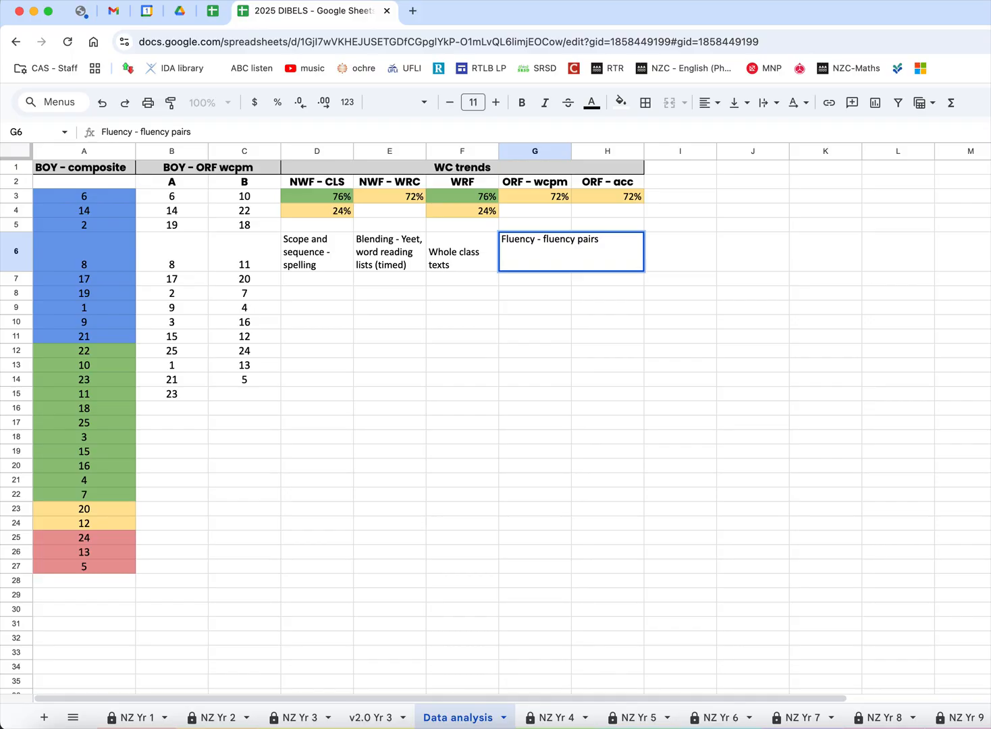
pyautogui.write('WC text - unpack vocabulary,')
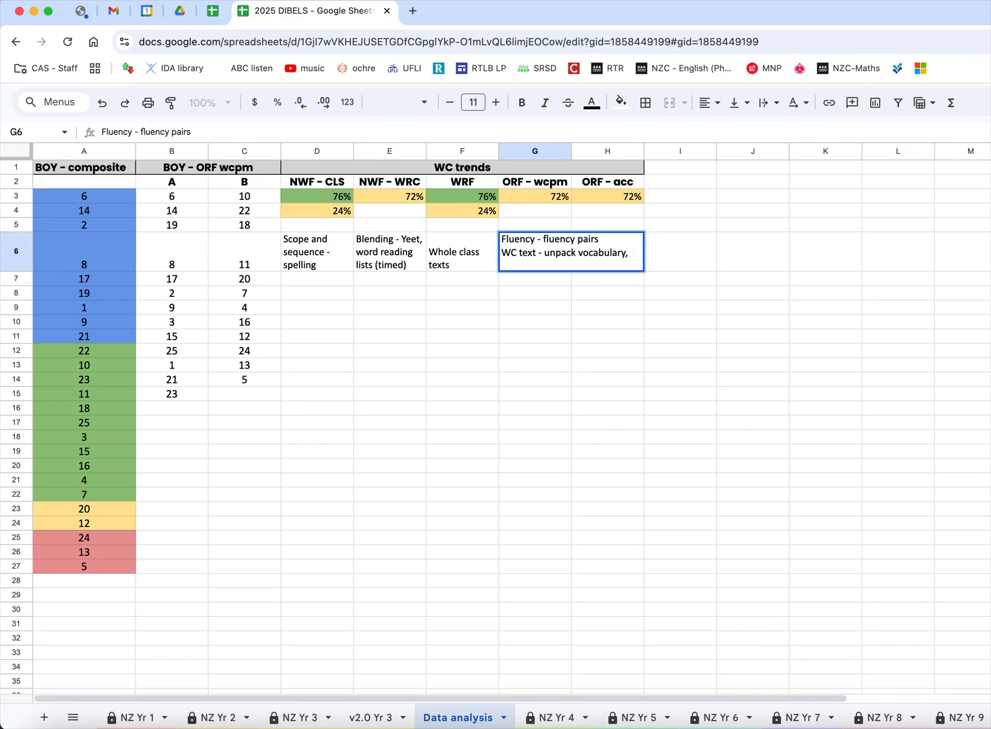
pyautogui.write(' t')
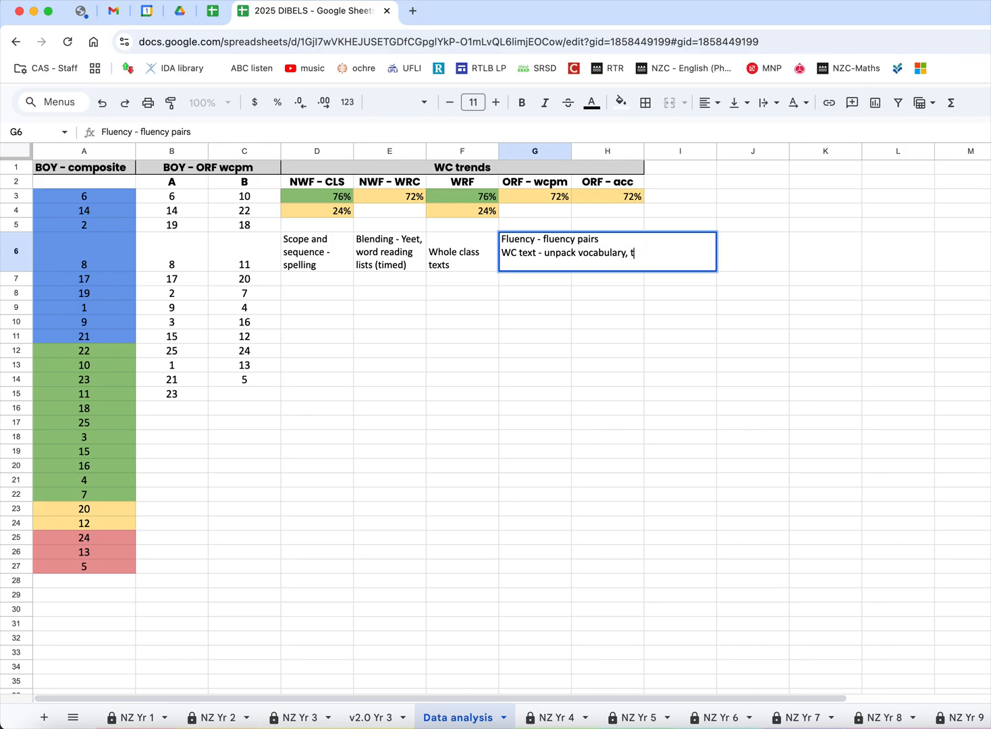
pyautogui.write('rack me, choral reading')
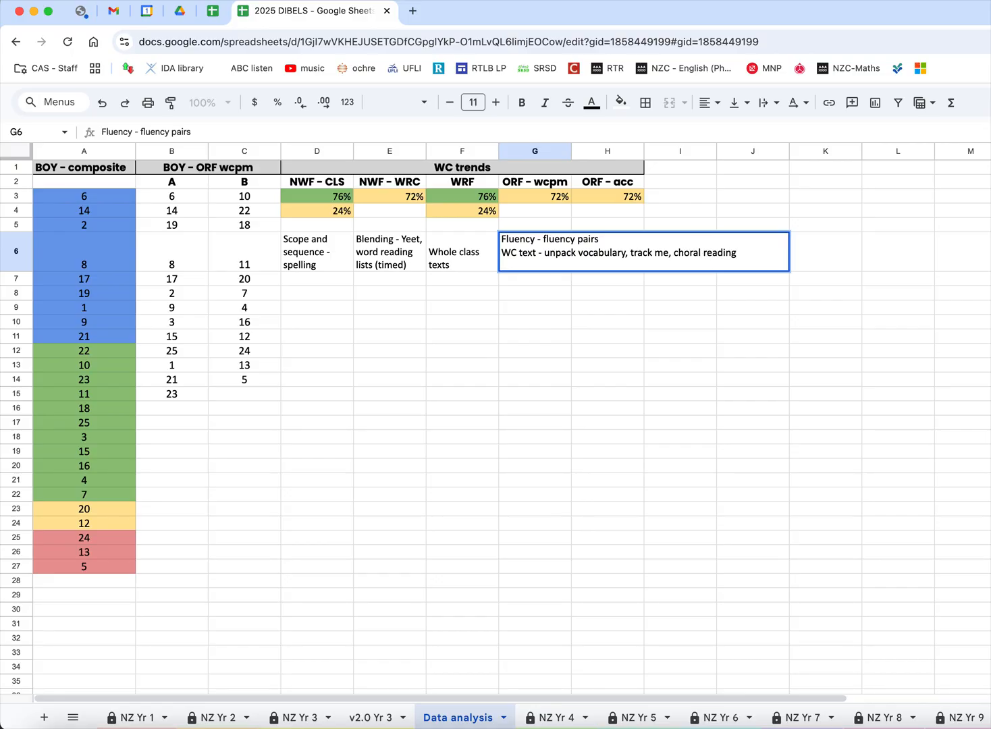
pyautogui.write(', echo reading')
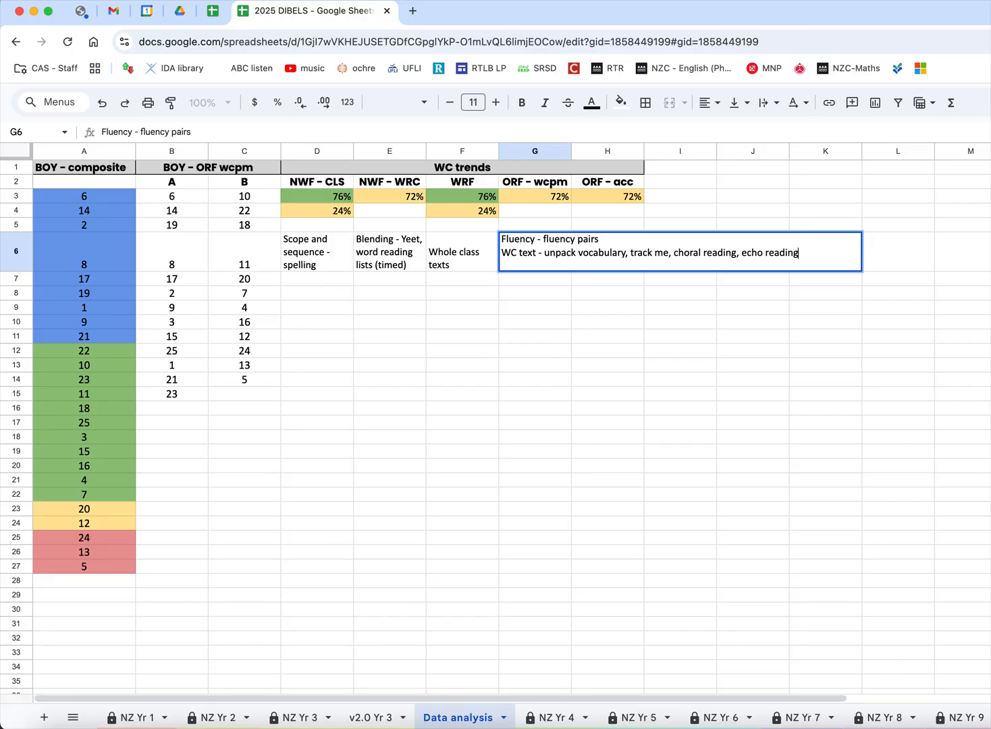
# - Add a third line to the G6 note reading "Use WC for fluency practice"
pyautogui.hotkey('alt', 'Return')
pyautogui.write('Use ')
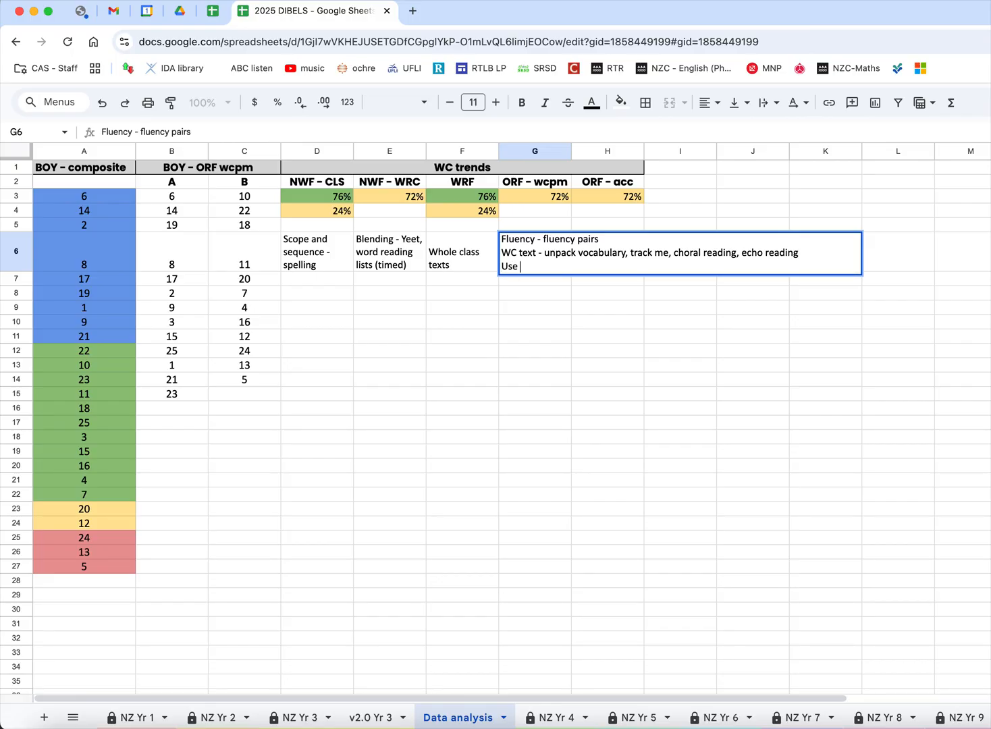
pyautogui.write('WC for fluency pracrtic')
pyautogui.press('BackSpace')
pyautogui.press('BackSpace')
pyautogui.press('BackSpace')
pyautogui.press('BackSpace')
pyautogui.write('tice')
# - Finish the G6 note with the separate lines "-Reader A go first" and "-Reader B goes second"
pyautogui.hotkey('alt', 'Return')
pyautogui.write('-')
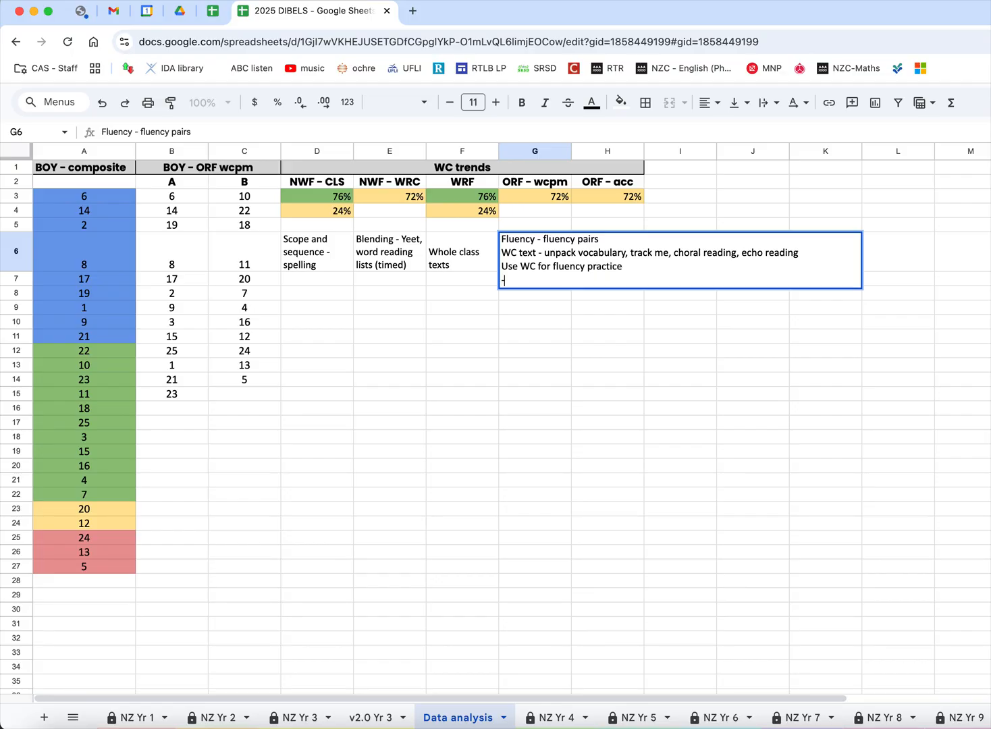
pyautogui.write('Reader A go first')
pyautogui.hotkey('alt', 'Return')
pyautogui.write('-Read')
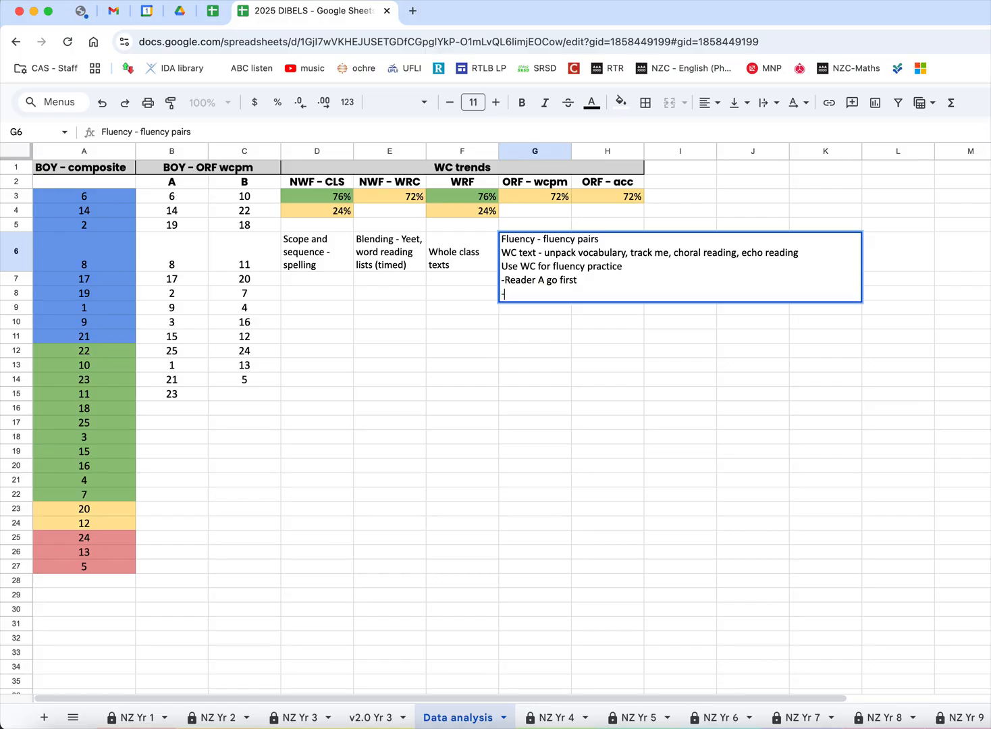
pyautogui.write('er B goes second')
pyautogui.click(487, 313)
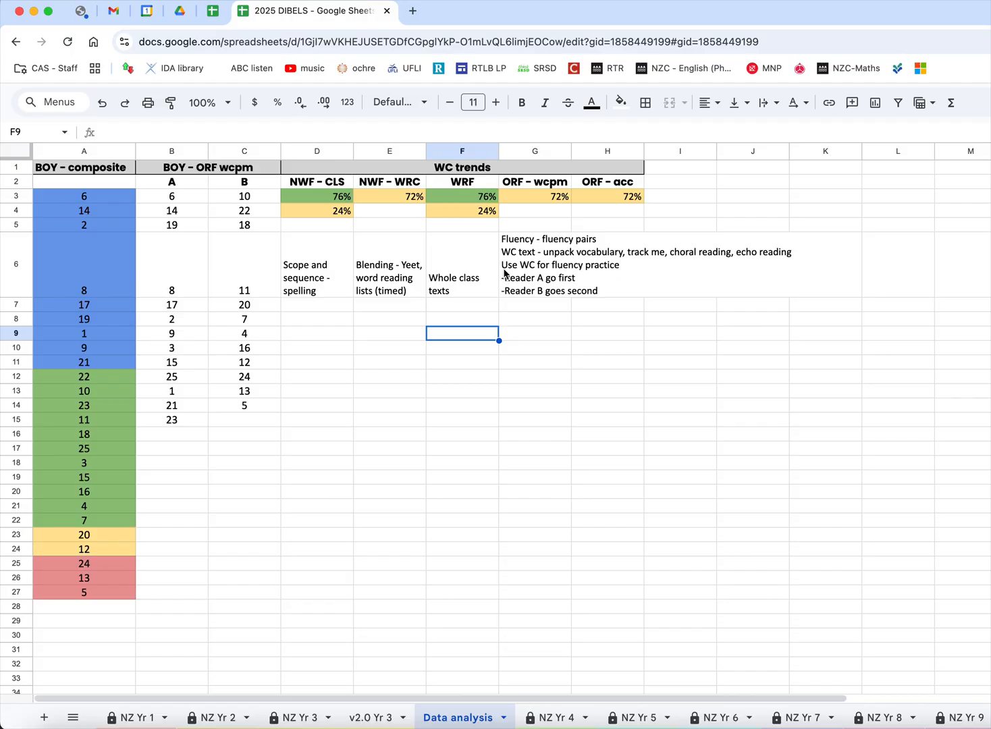
# - Add a new line "-vocab (Tier 2)" to the whole class texts note in F6
pyautogui.click(462, 274)
pyautogui.doubleClick(468, 292)
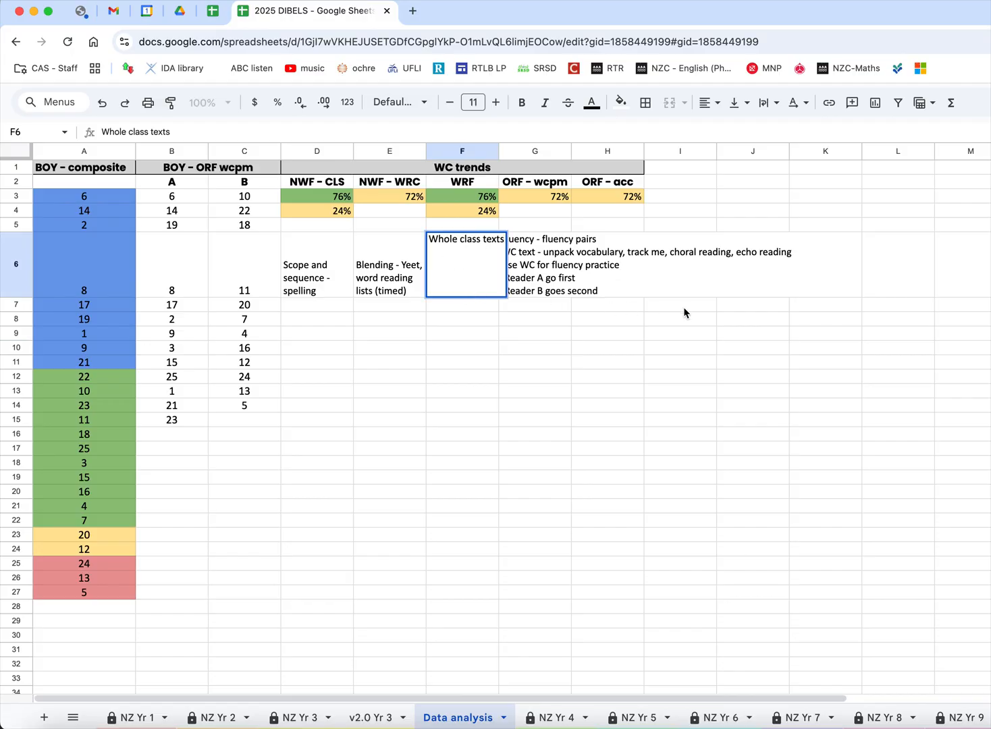
pyautogui.hotkey('alt', 'Return')
pyautogui.write('-vocab (Tier 2)')
pyautogui.press('Return')
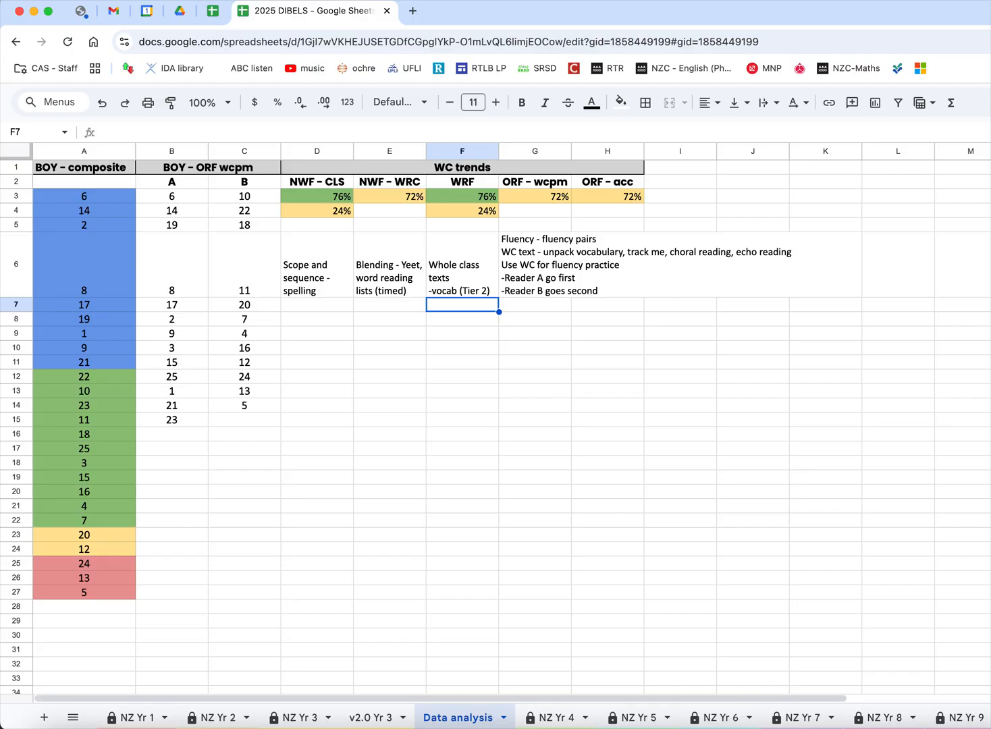
# - Enter the vocabulary book's authors, "Beck, McKeown & Kucan", in F7 below the WRF note
pyautogui.write('Beckm')
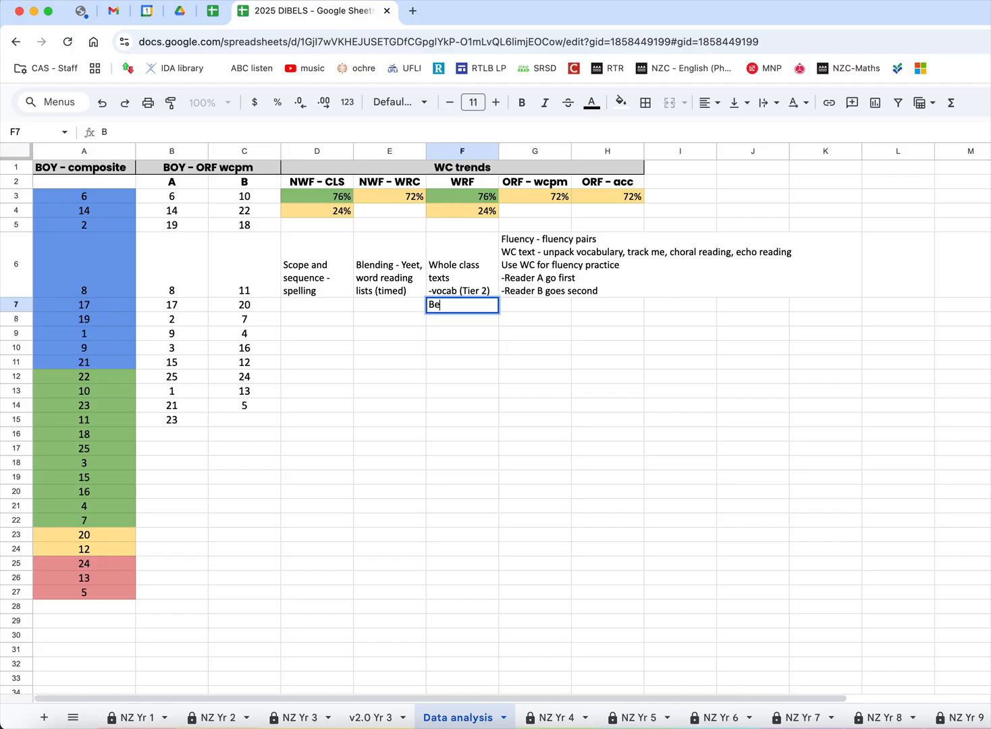
pyautogui.press('BackSpace')
pyautogui.write(', MCk')
pyautogui.press('BackSpace')
pyautogui.press('BackSpace')
pyautogui.write('cKeown')
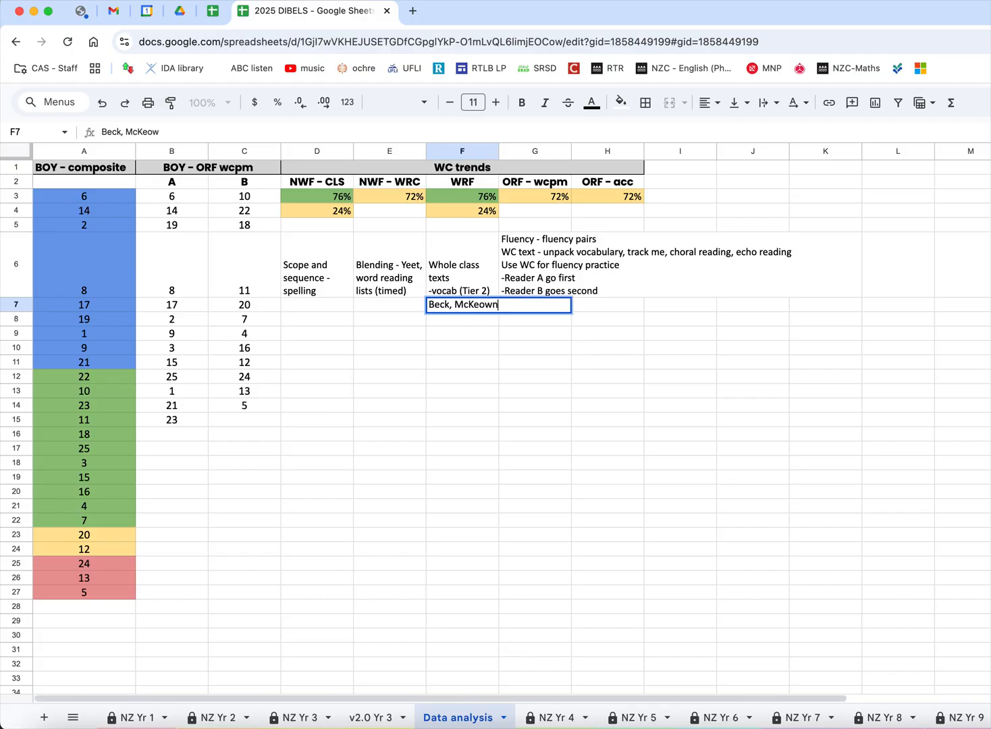
pyautogui.write(' & Kucan')
pyautogui.press('Return')
# - Enter the book title "Bringing Words to Life" in F8 beneath the authors
pyautogui.write('B')
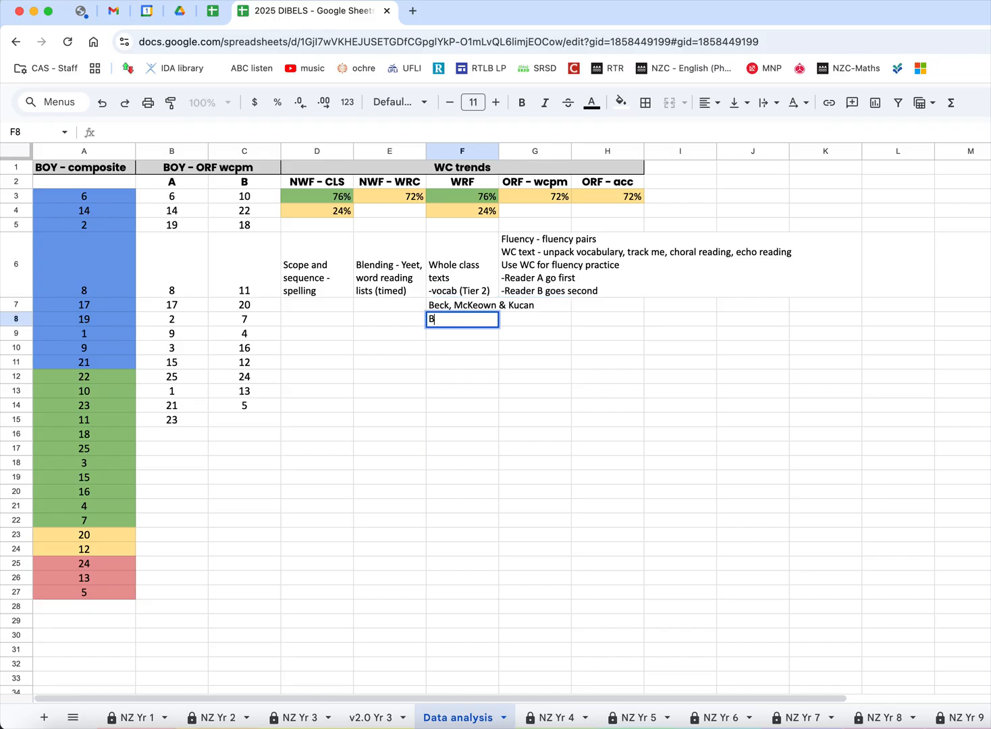
pyautogui.write('ringing Wor')
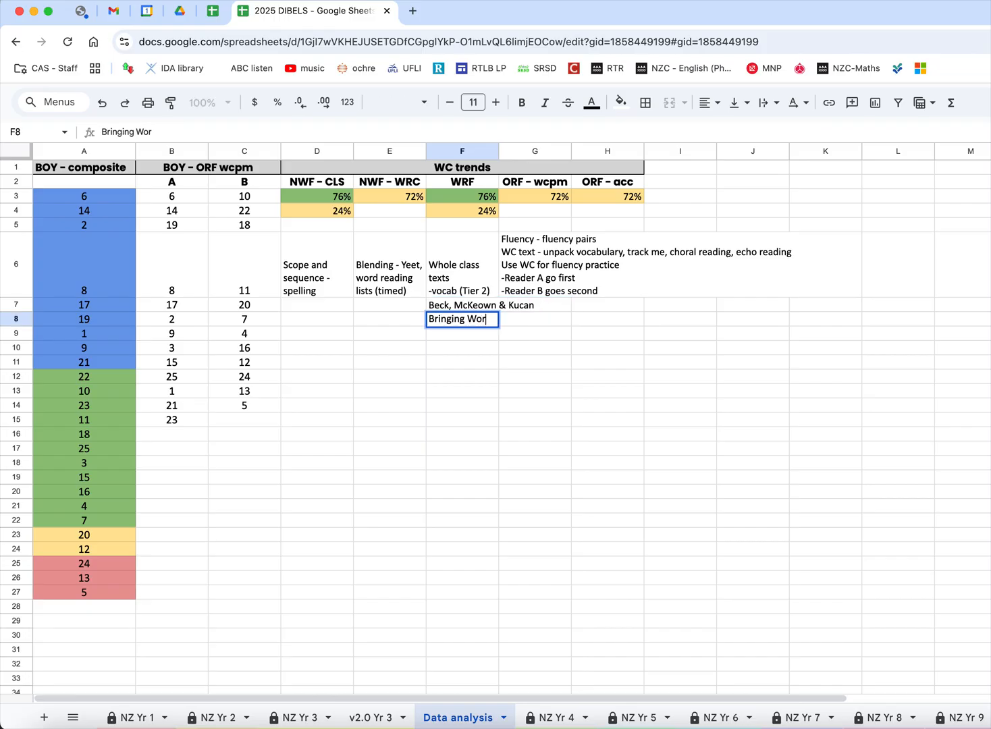
pyautogui.write('ds to Life')
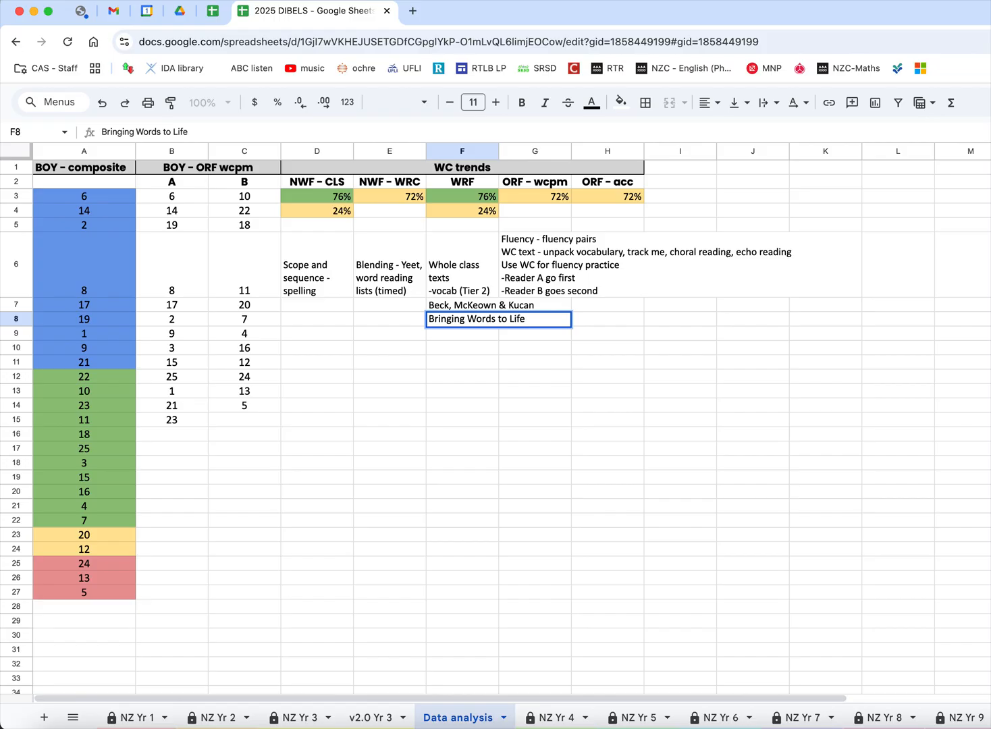
pyautogui.press('Return')
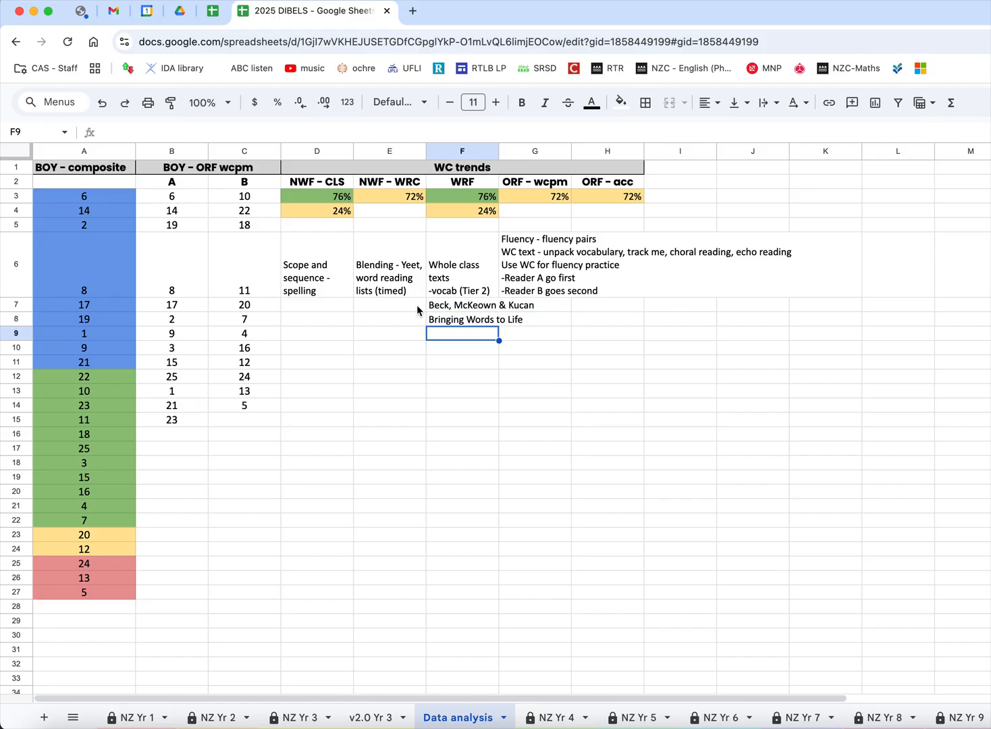
# - Look over the student scores on the v2.0 Yr 3 sheet and return to the Data analysis sheet
pyautogui.click(445, 309)
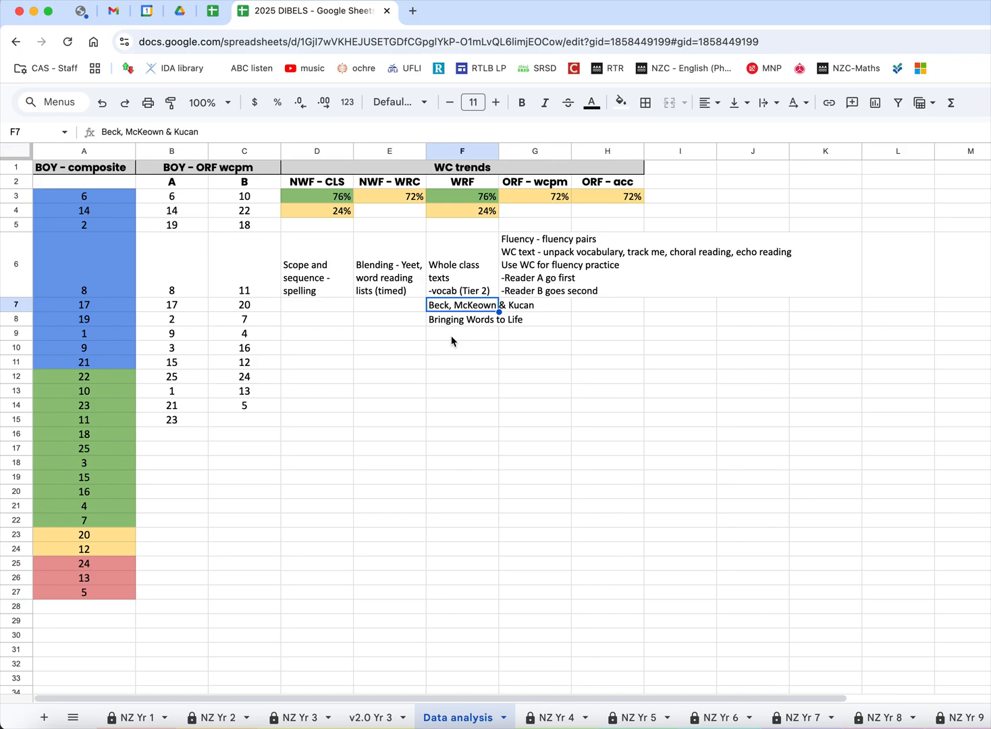
pyautogui.click(451, 337)
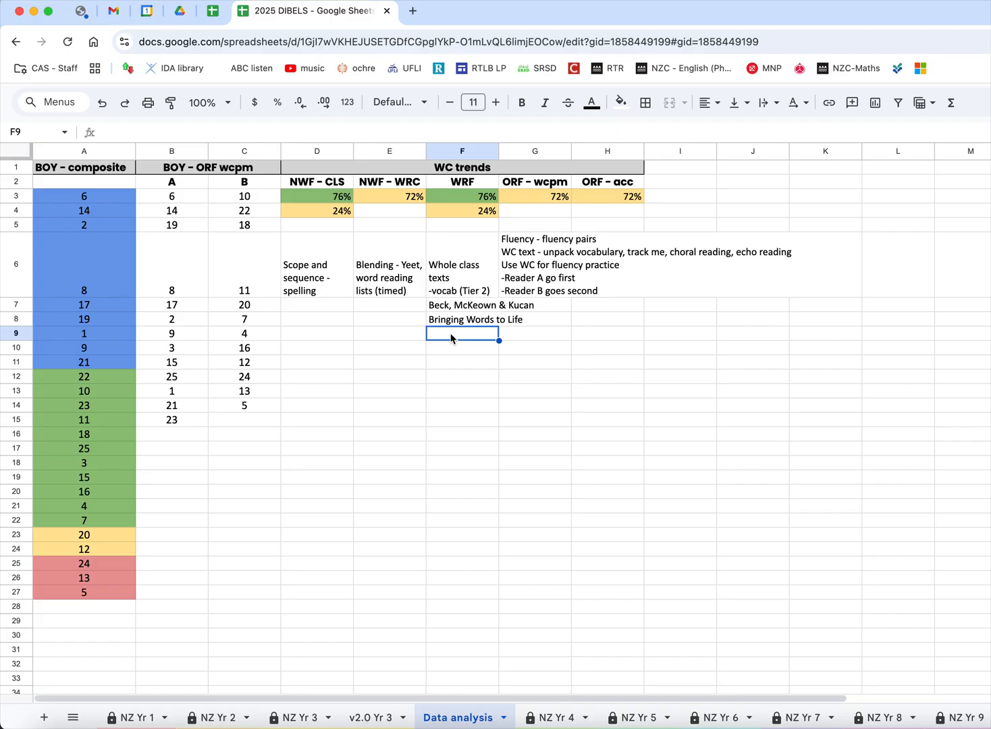
pyautogui.click(370, 718)
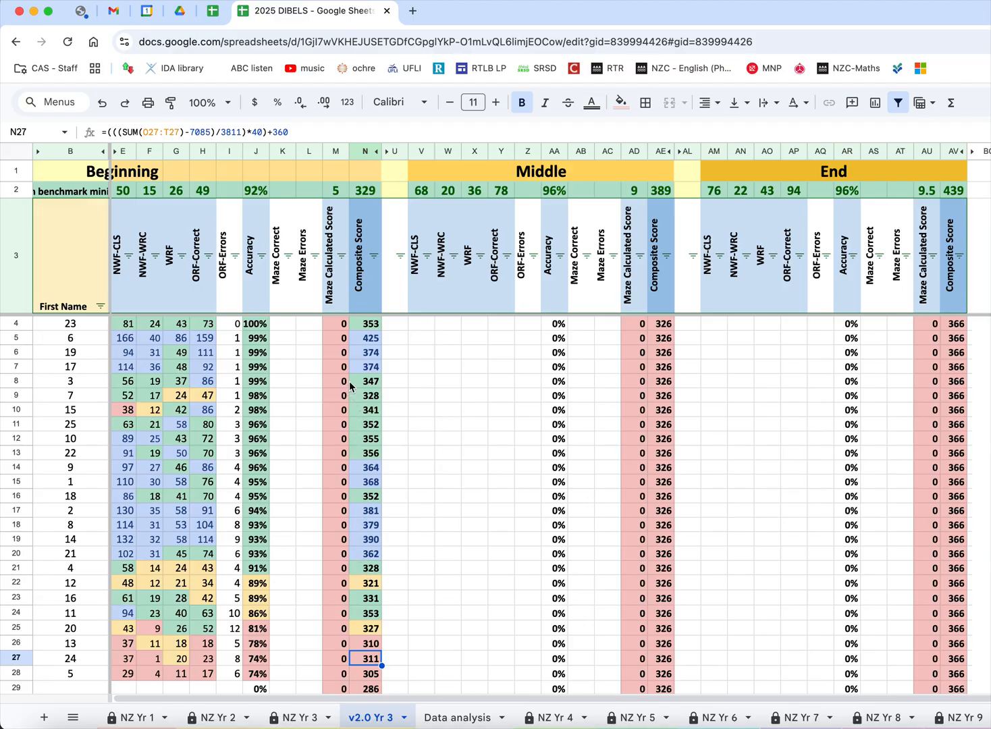
pyautogui.click(452, 717)
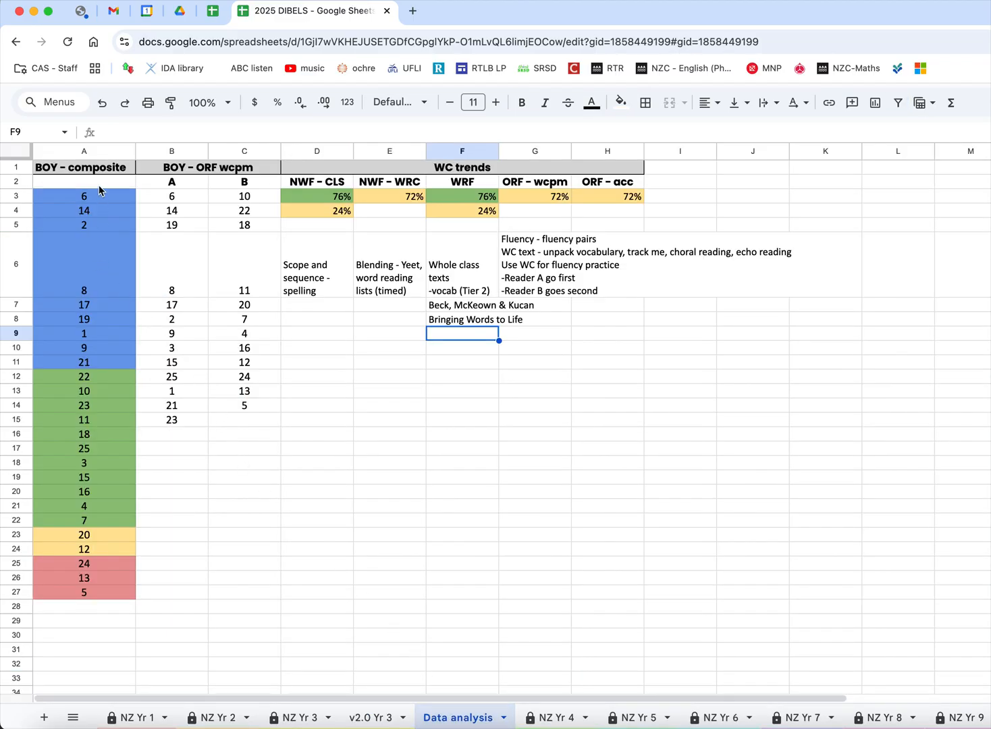